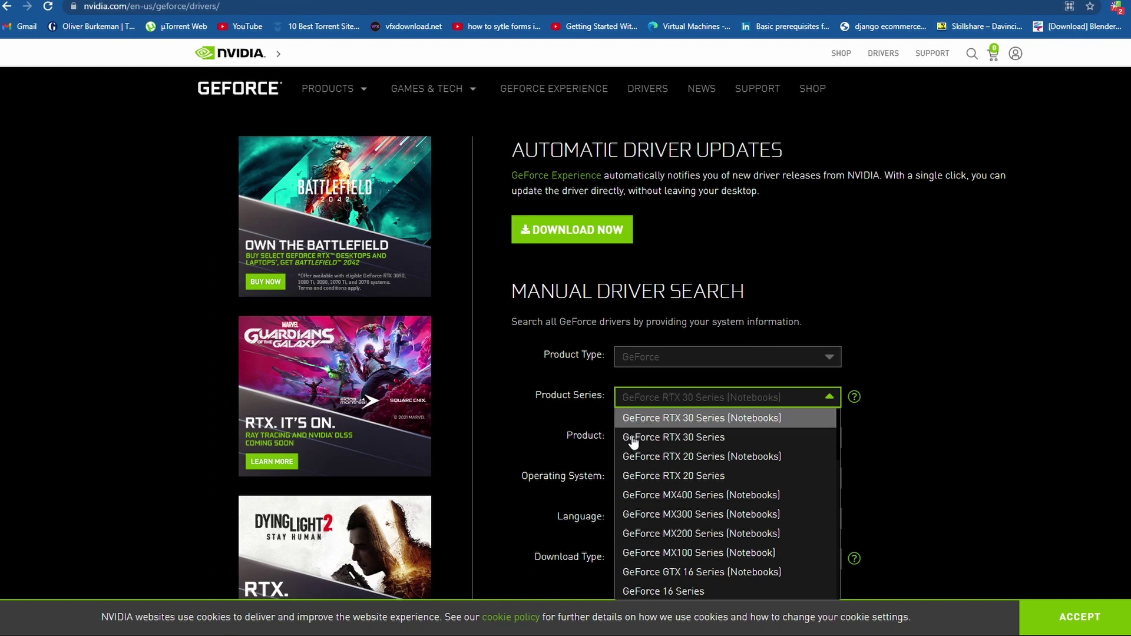
Set the manual driver search to GeForce 16 Series, product GeForce GTX 1650 and operating system Windows 11
click(684, 573)
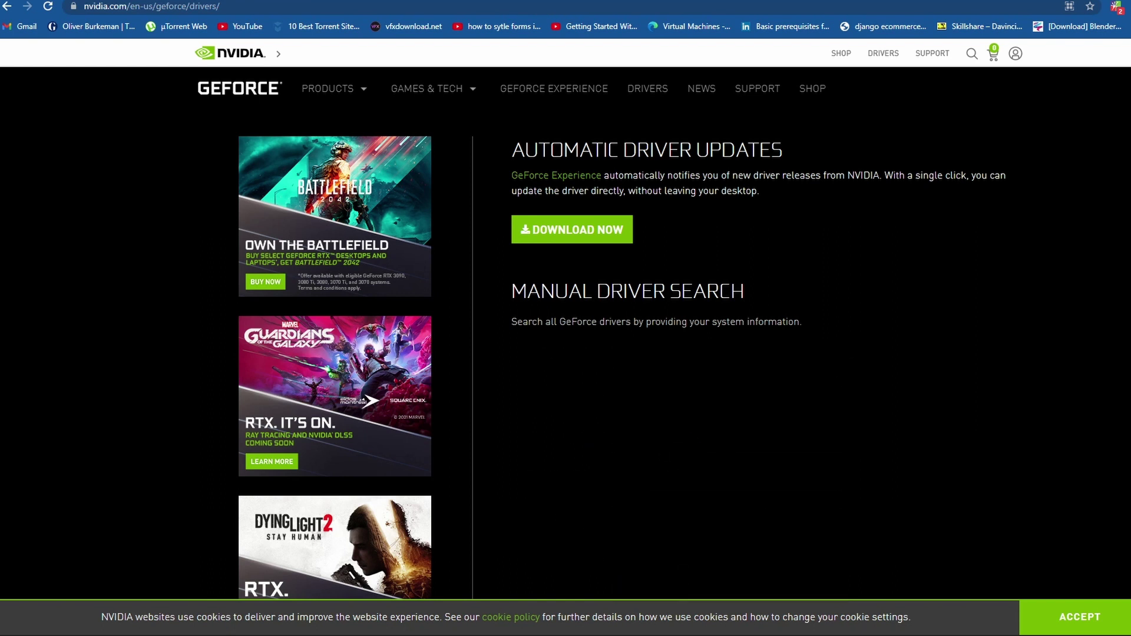
scroll(566, 318, down, 3)
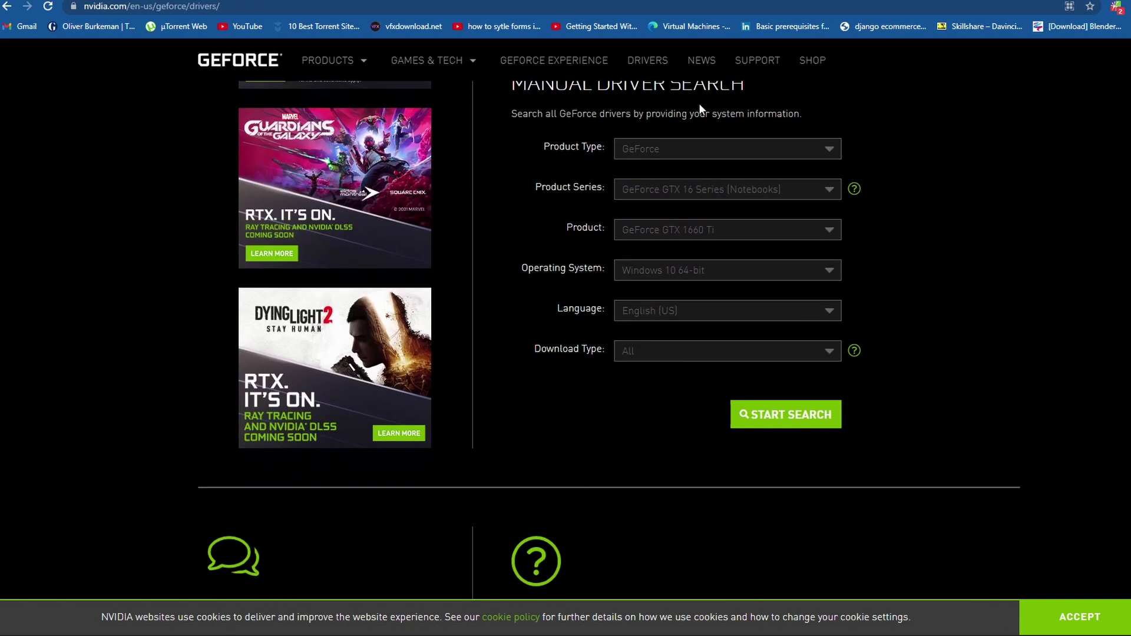
click(710, 189)
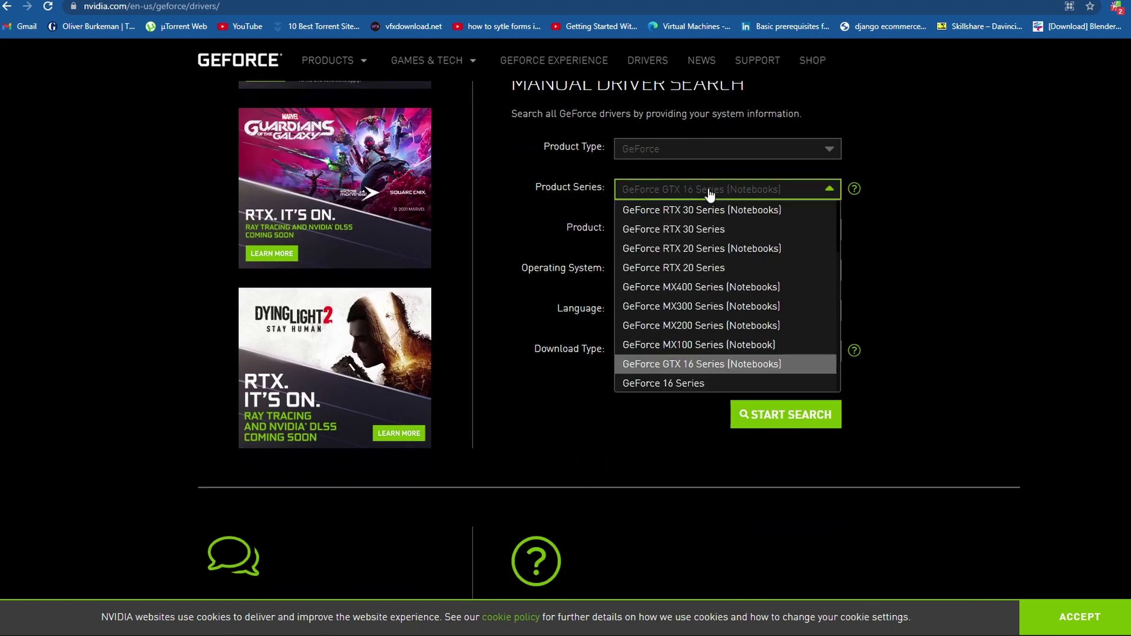
click(676, 383)
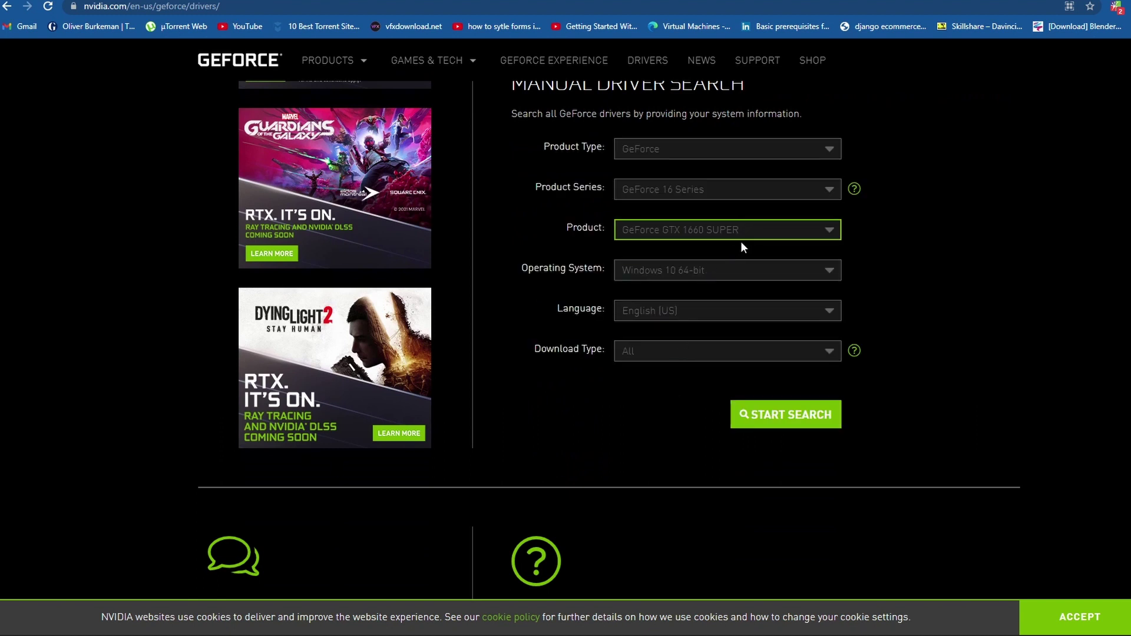
click(709, 268)
click(676, 316)
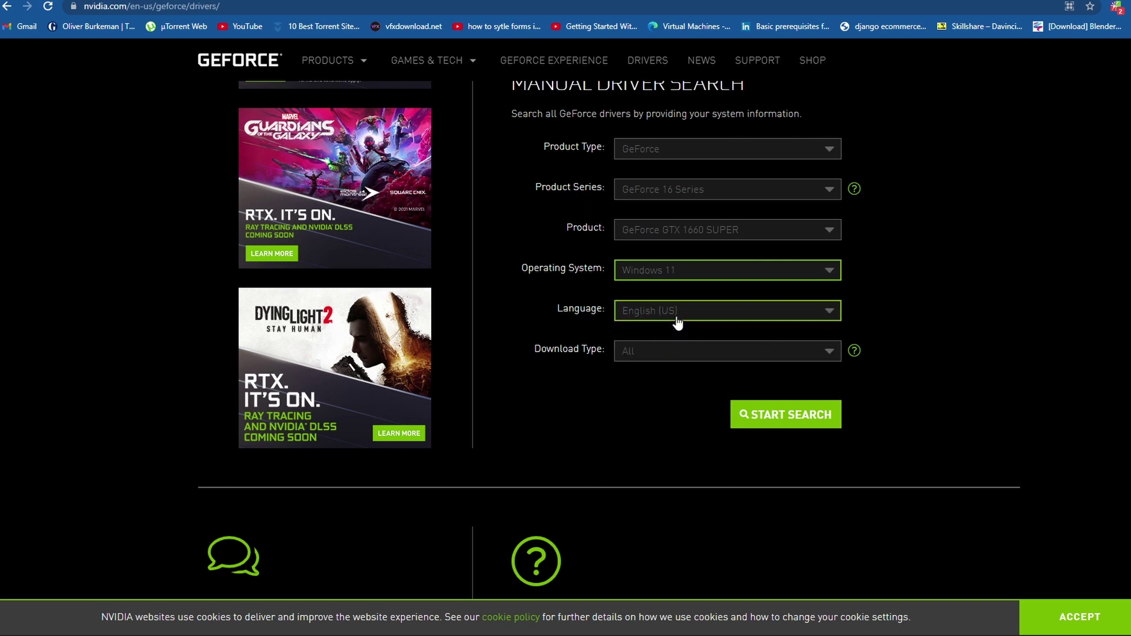
click(729, 233)
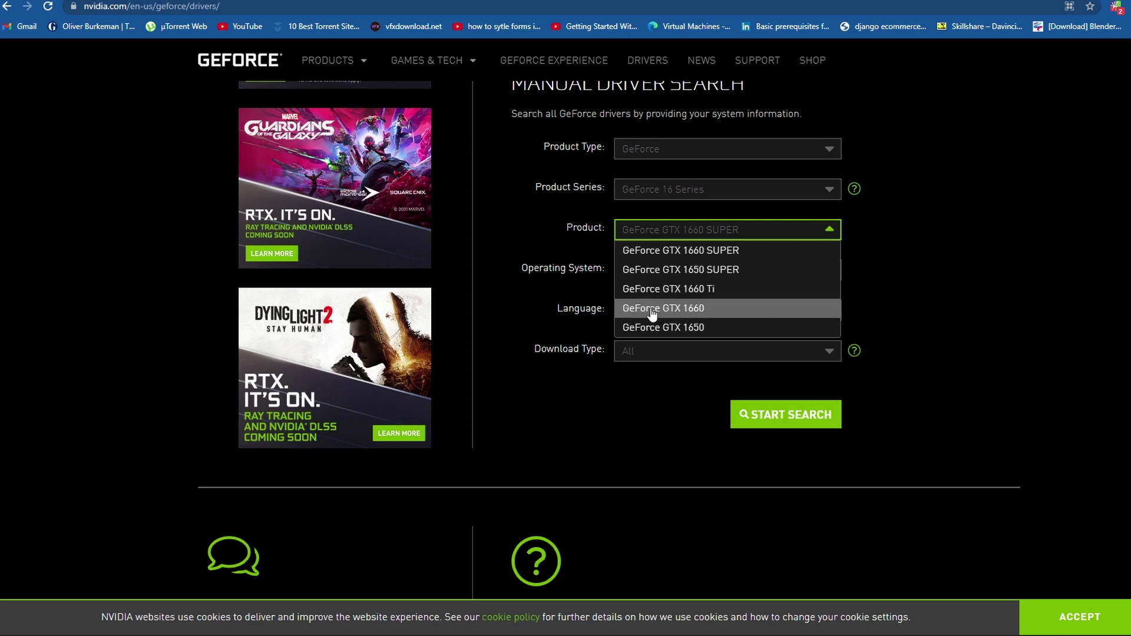
click(684, 328)
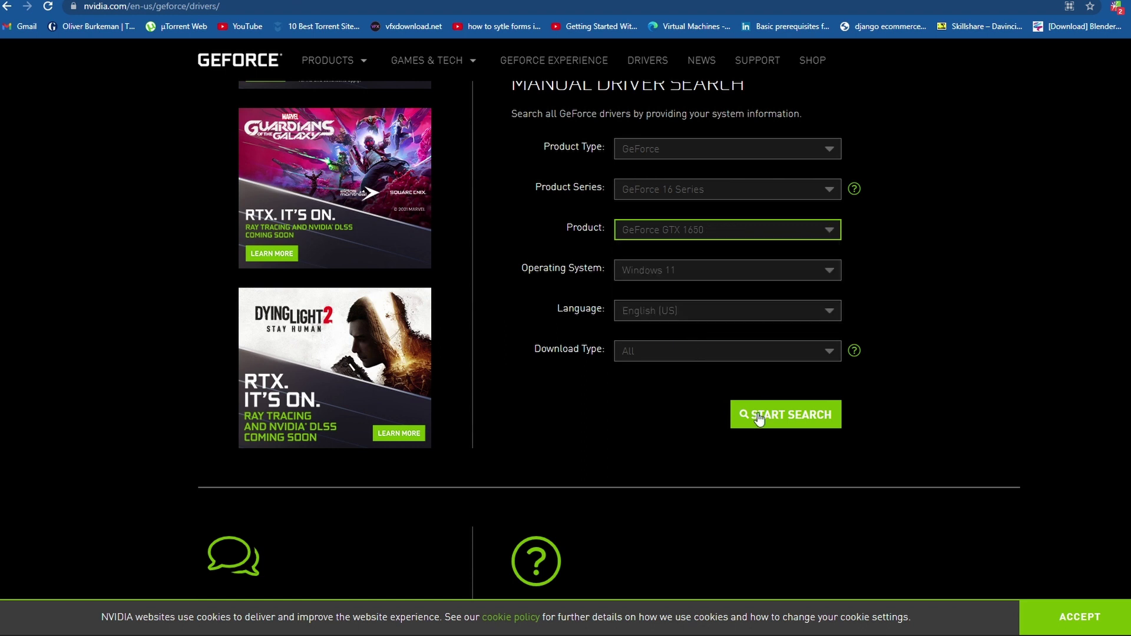
Search for matching drivers and download the GeForce Game Ready Driver version 471.96
click(805, 416)
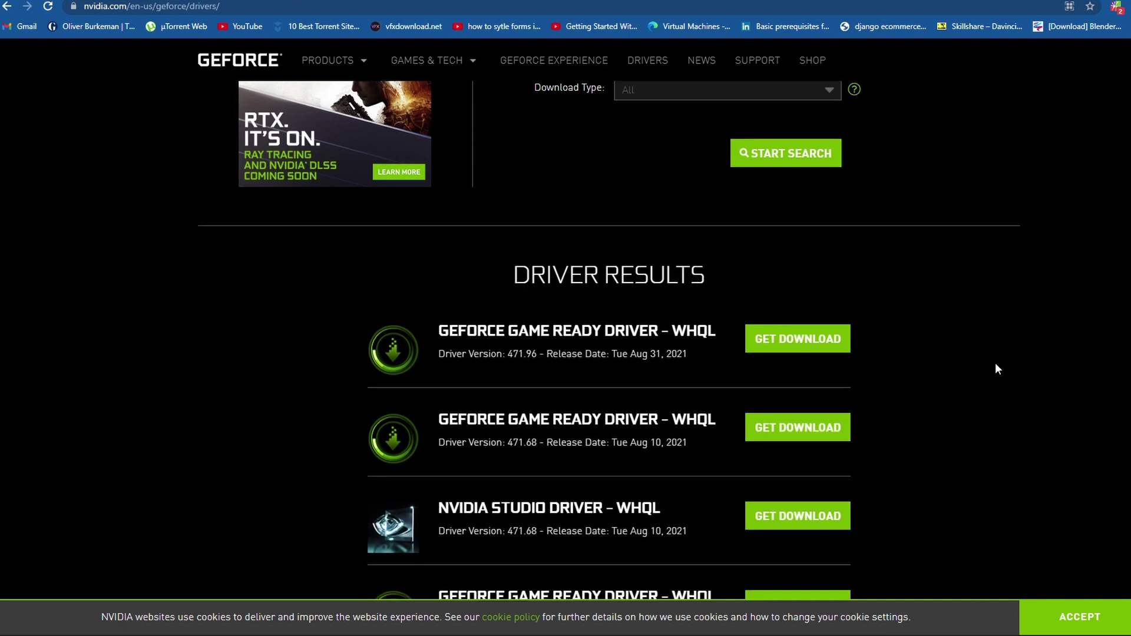
click(818, 348)
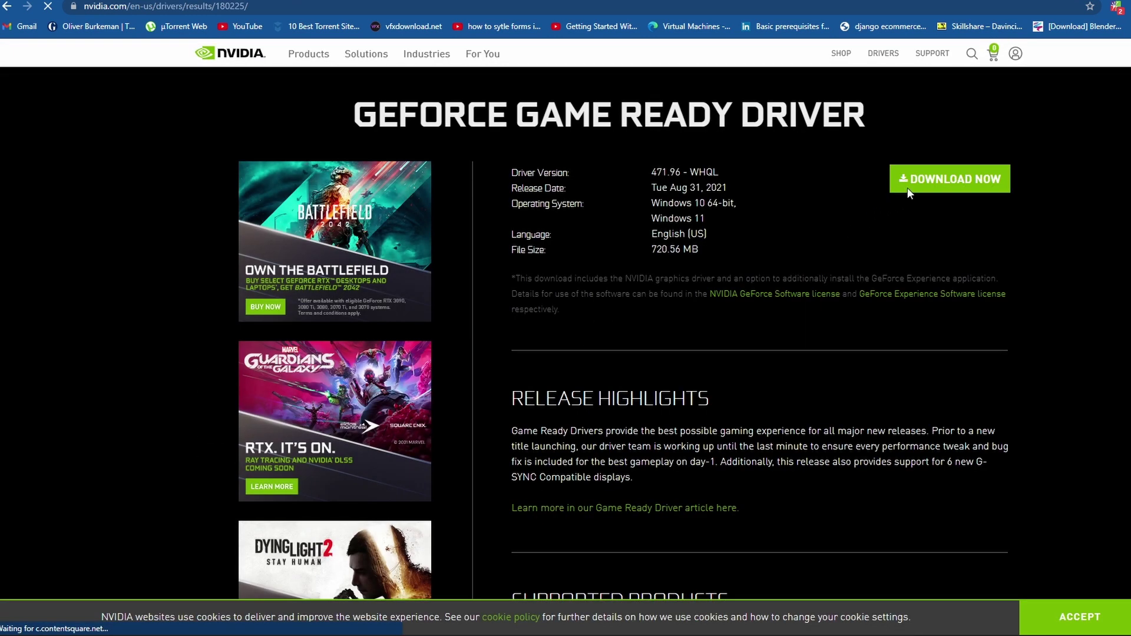
click(955, 181)
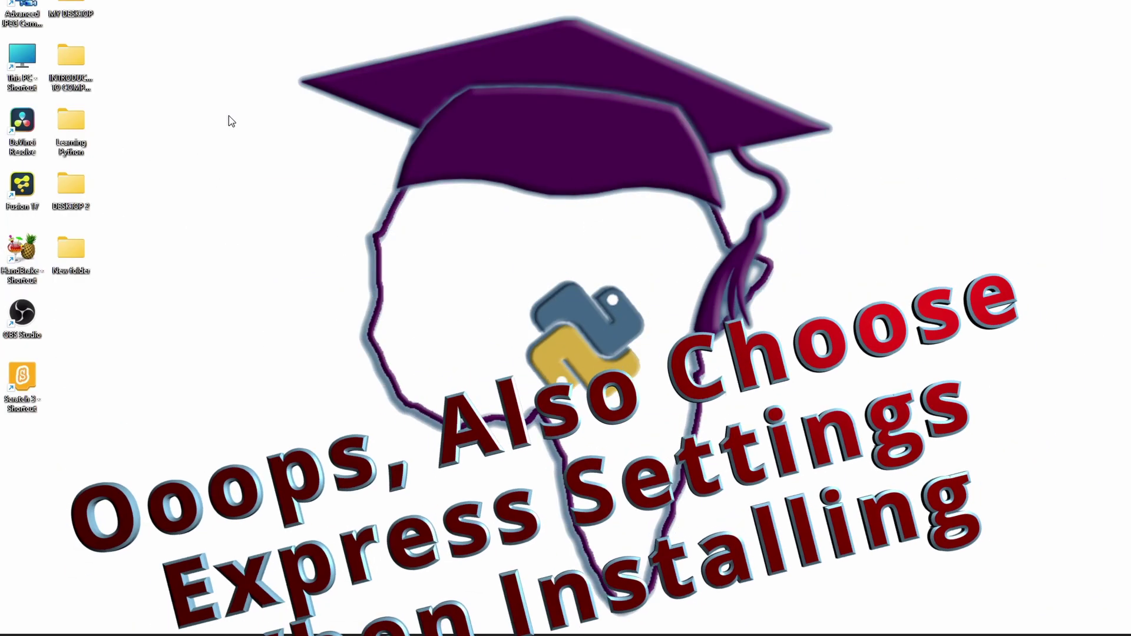
right_click(230, 118)
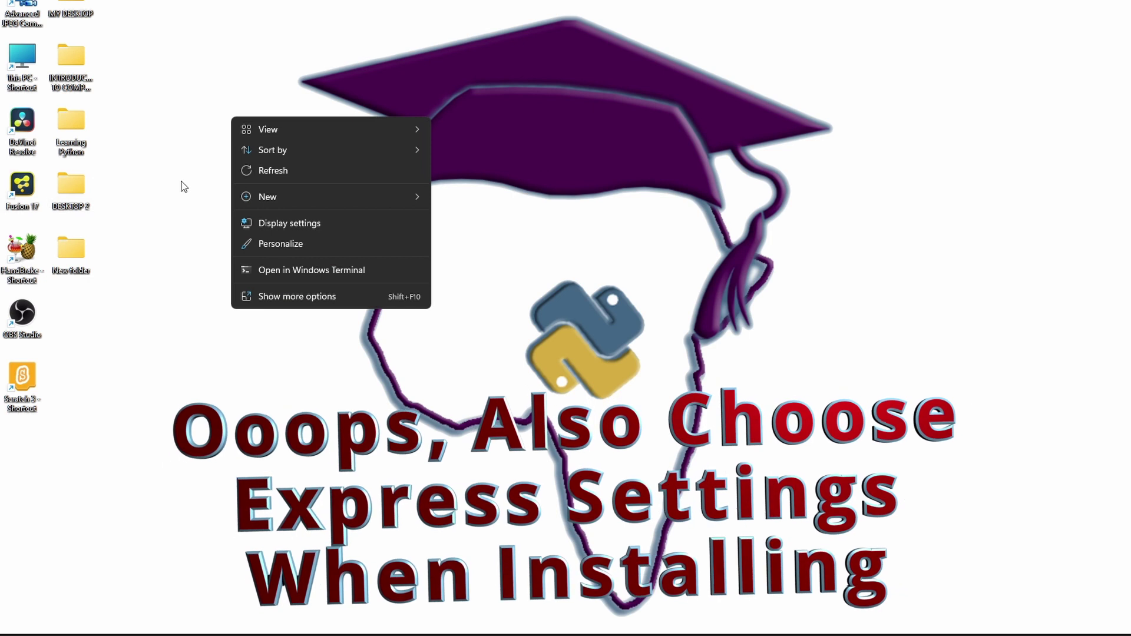
click(274, 176)
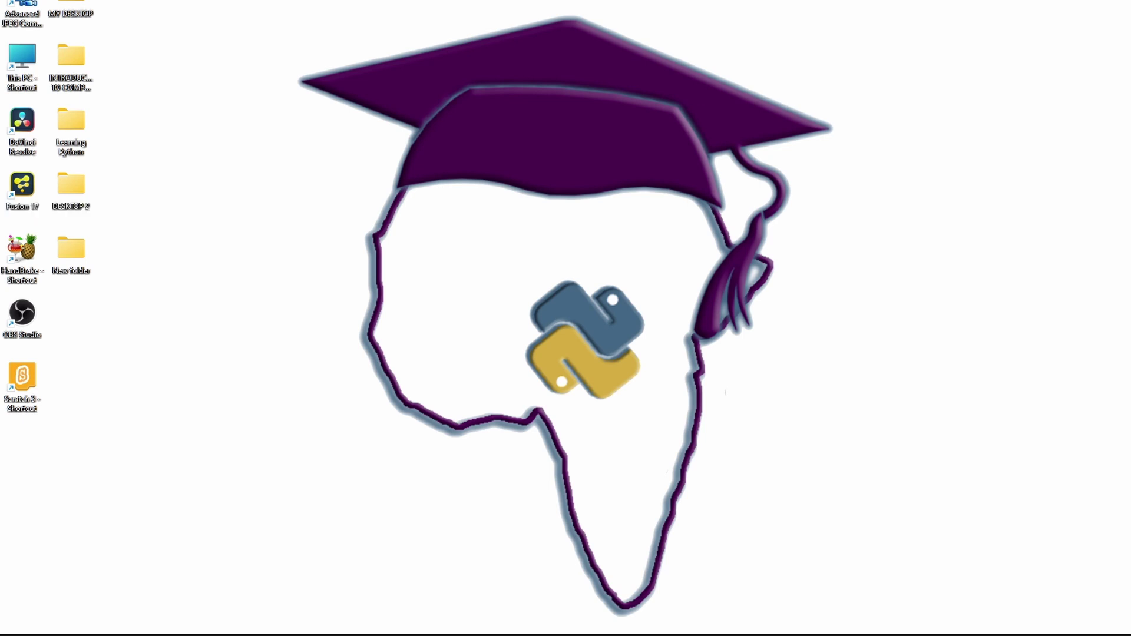
right_click(25, 257)
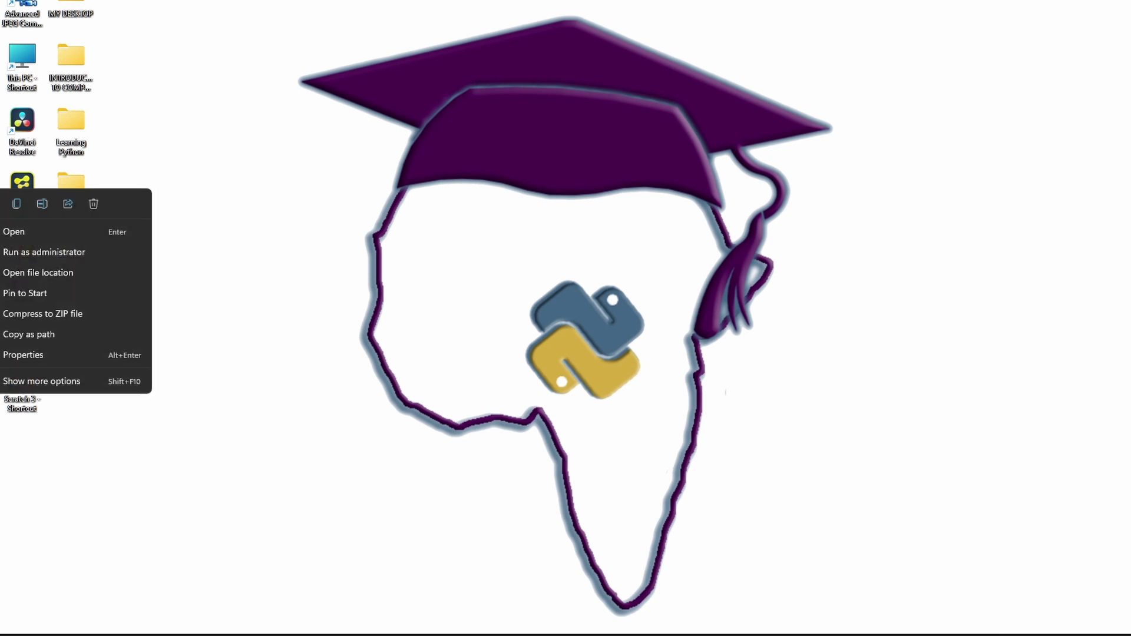
click(27, 255)
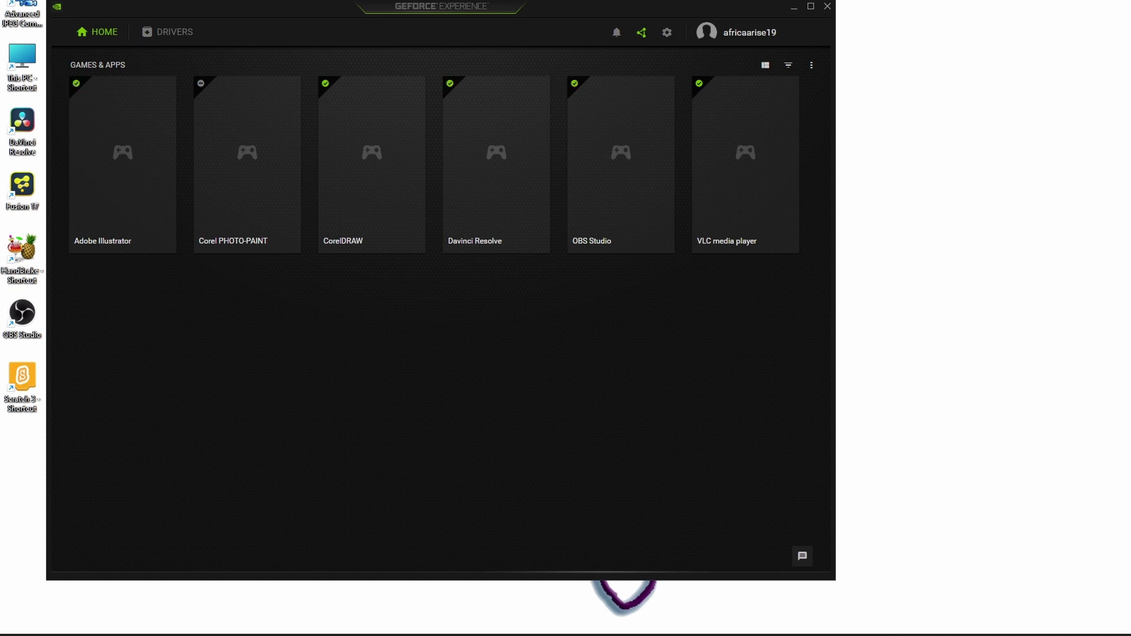
Move the GeForce Experience window aside, open the NVIDIA Control Panel from the desktop and minimize it
drag(222, 10, 355, 8)
right_click(132, 79)
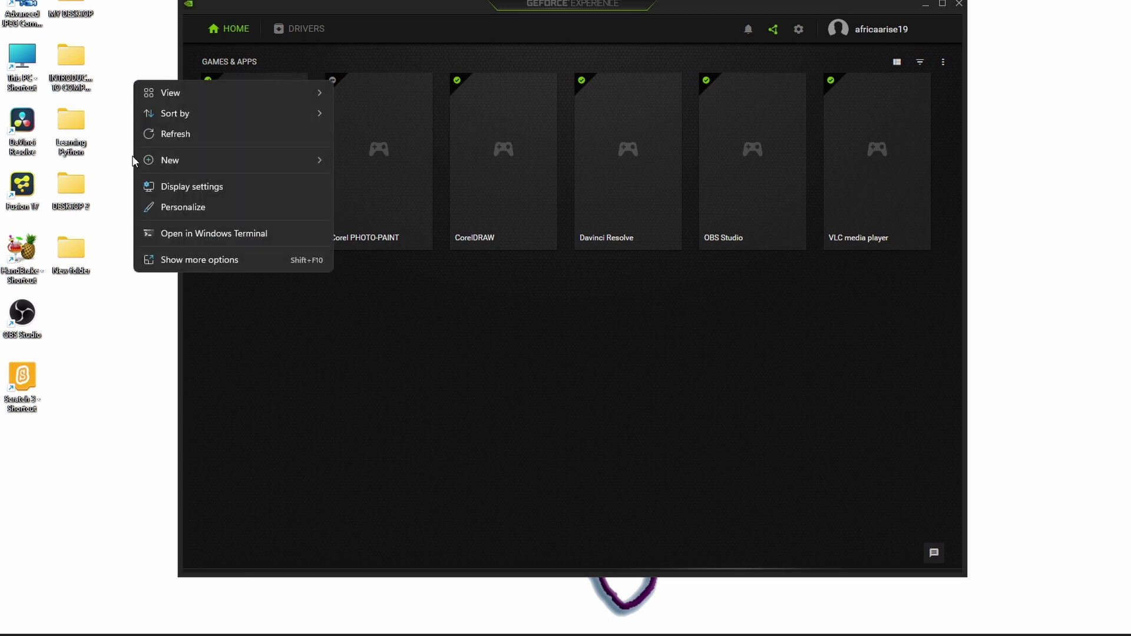
click(184, 260)
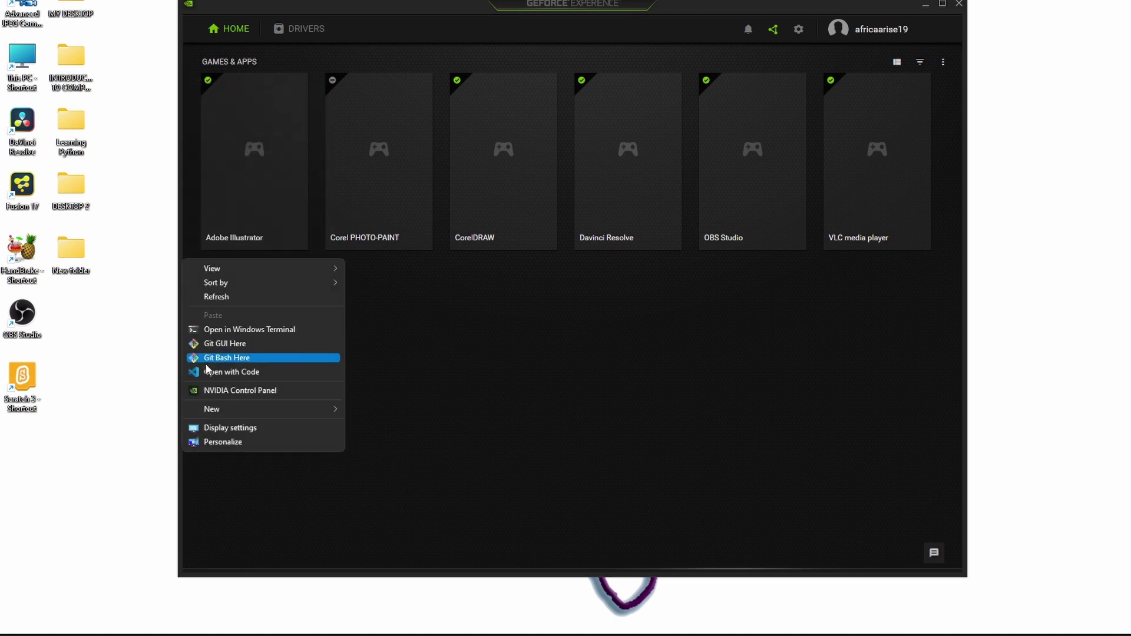
click(233, 393)
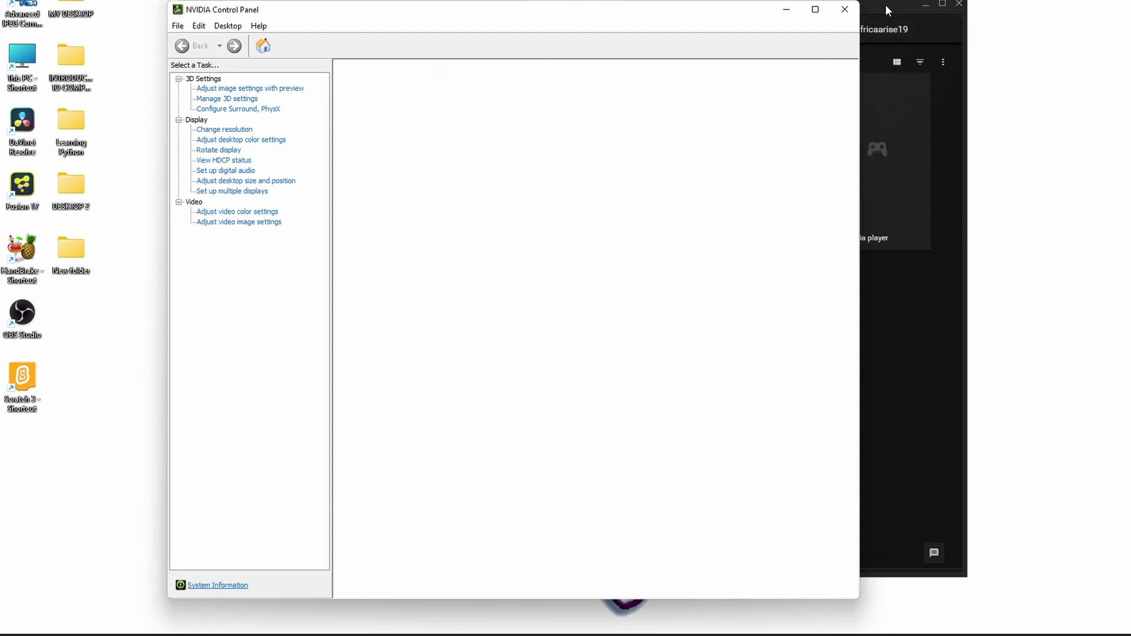
click(784, 8)
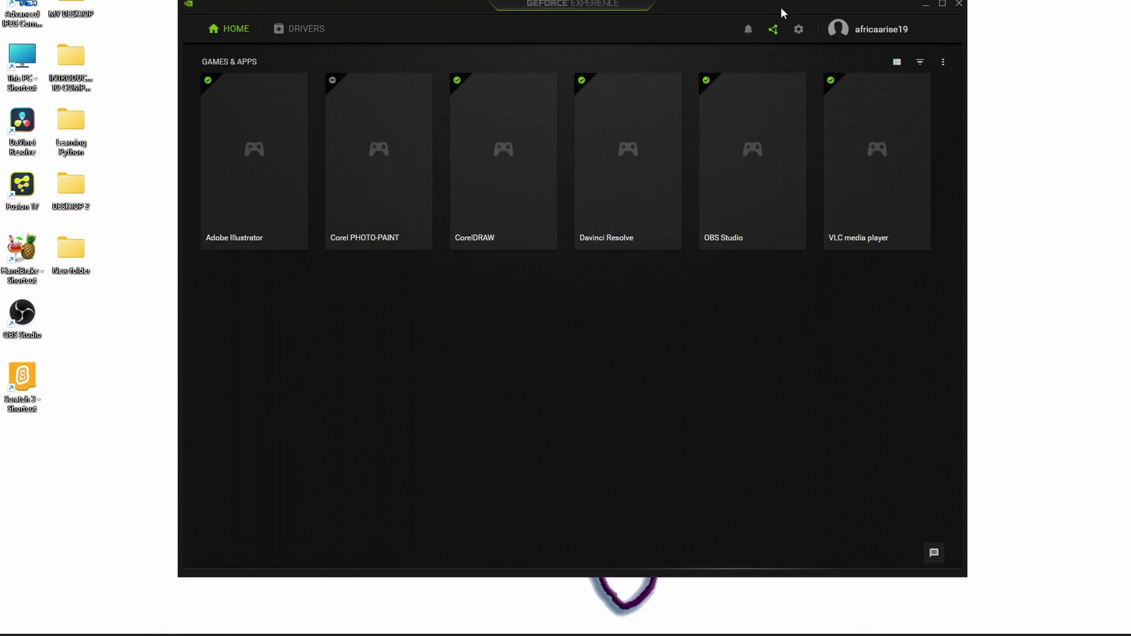
On GeForce Experience's drivers page, try the Game Ready Driver preference and set it back to Studio Driver
click(302, 36)
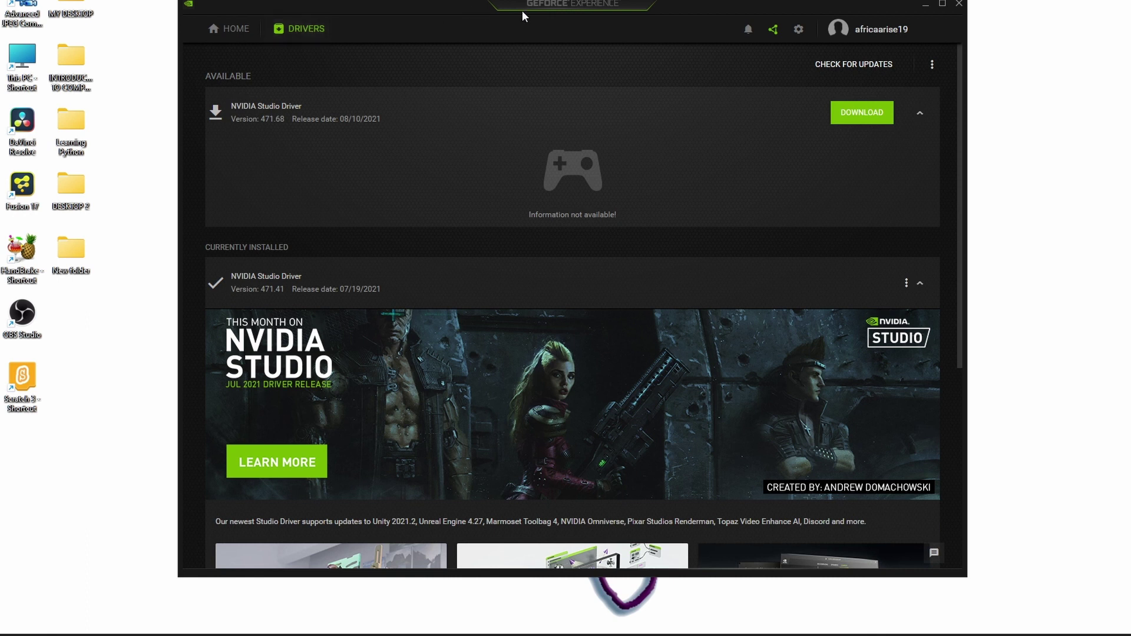
click(931, 65)
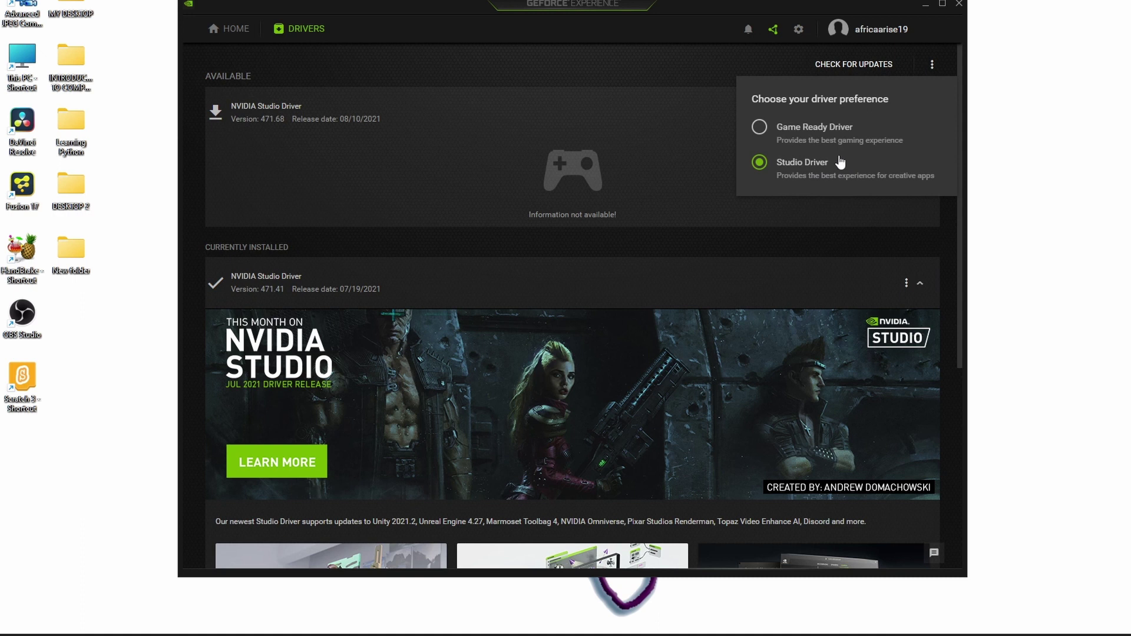
click(816, 137)
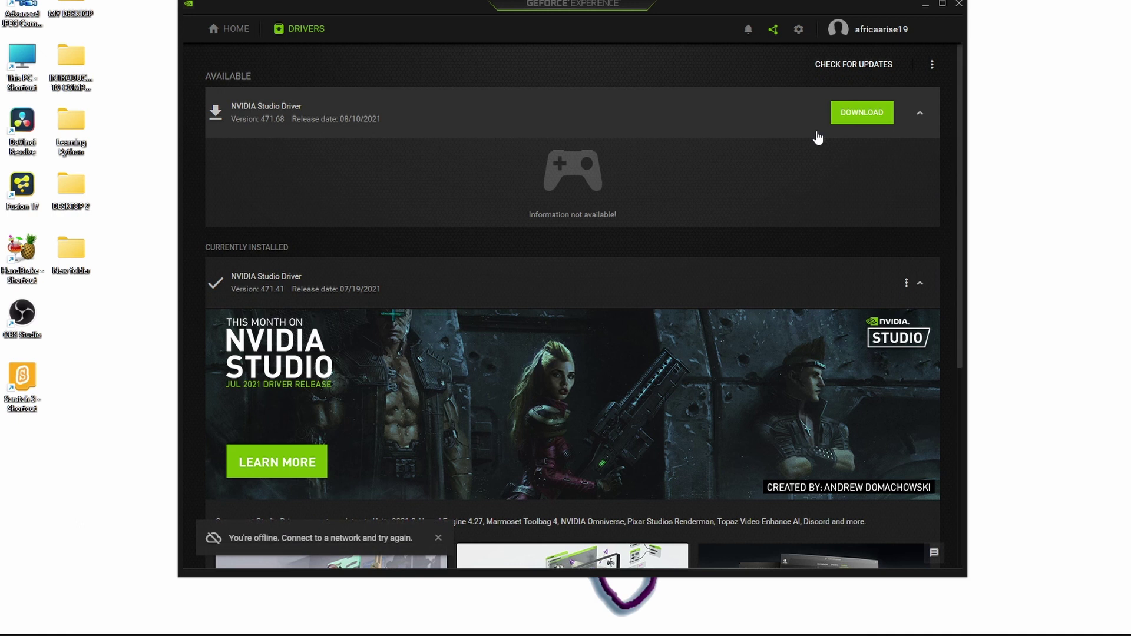
click(931, 65)
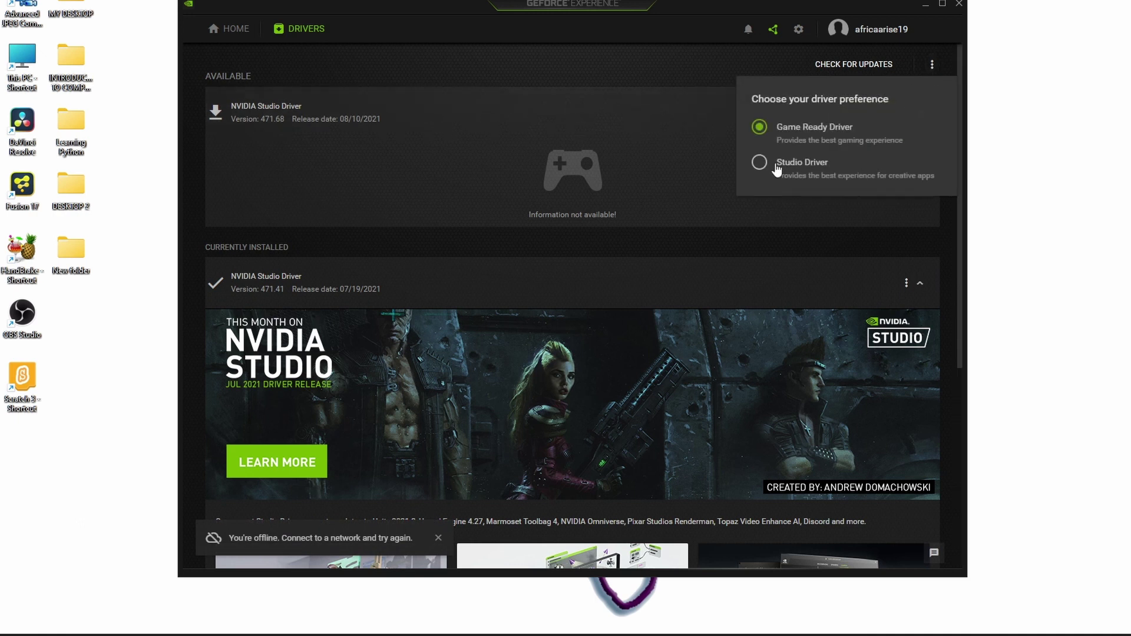
click(771, 166)
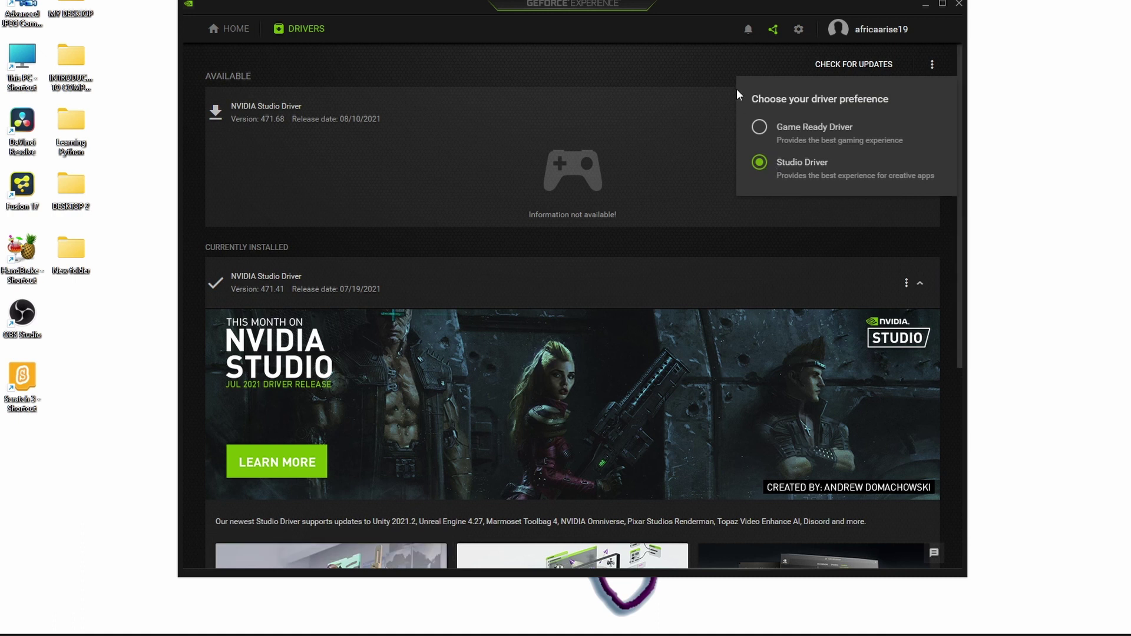
click(695, 56)
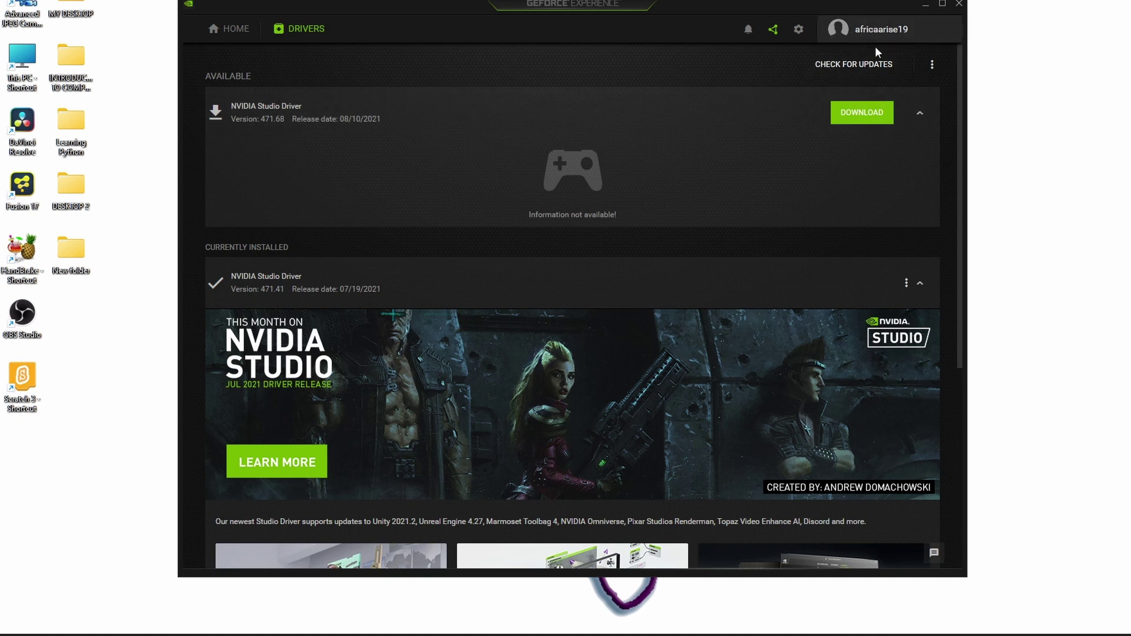
Look over the account options and the installed Studio Driver's news, and return to the games and apps overview
click(943, 29)
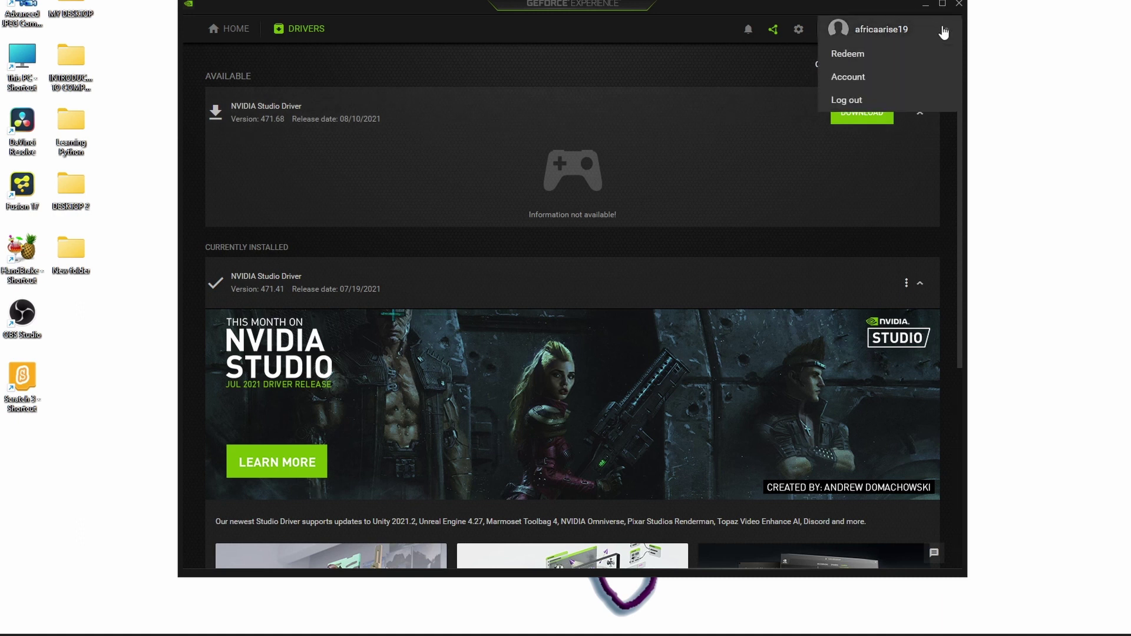
click(855, 30)
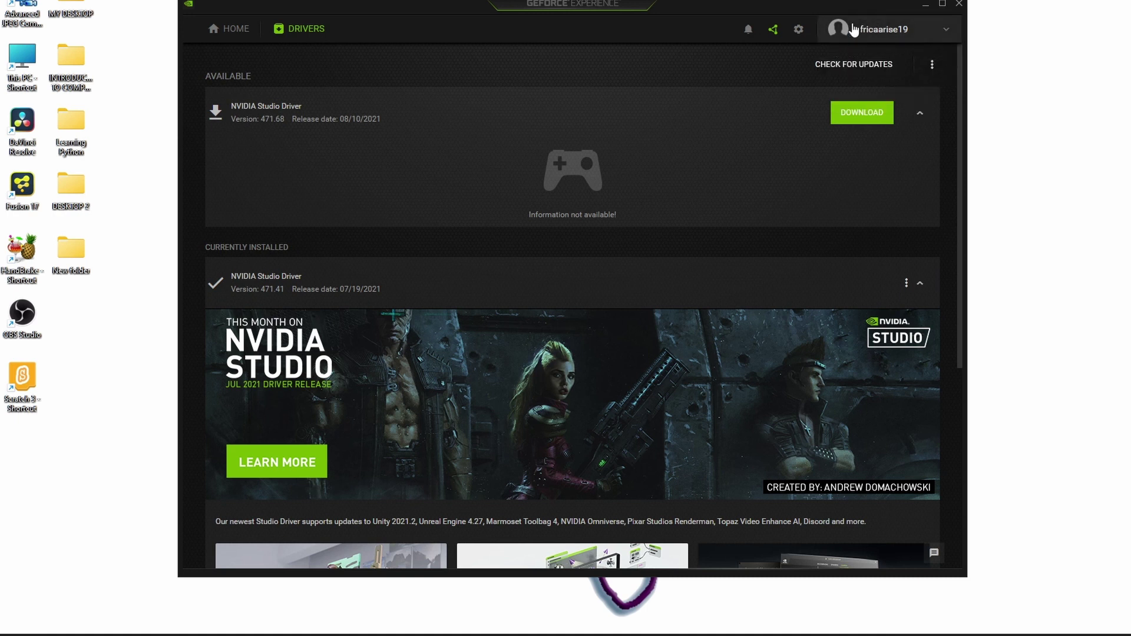
drag(955, 200, 971, 415)
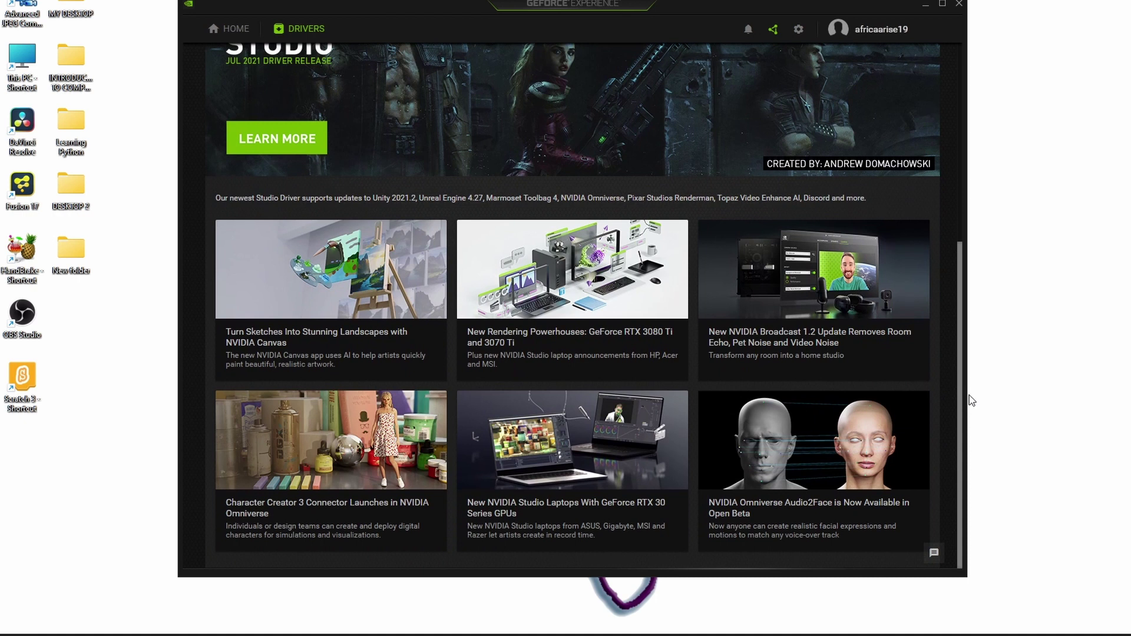
click(236, 30)
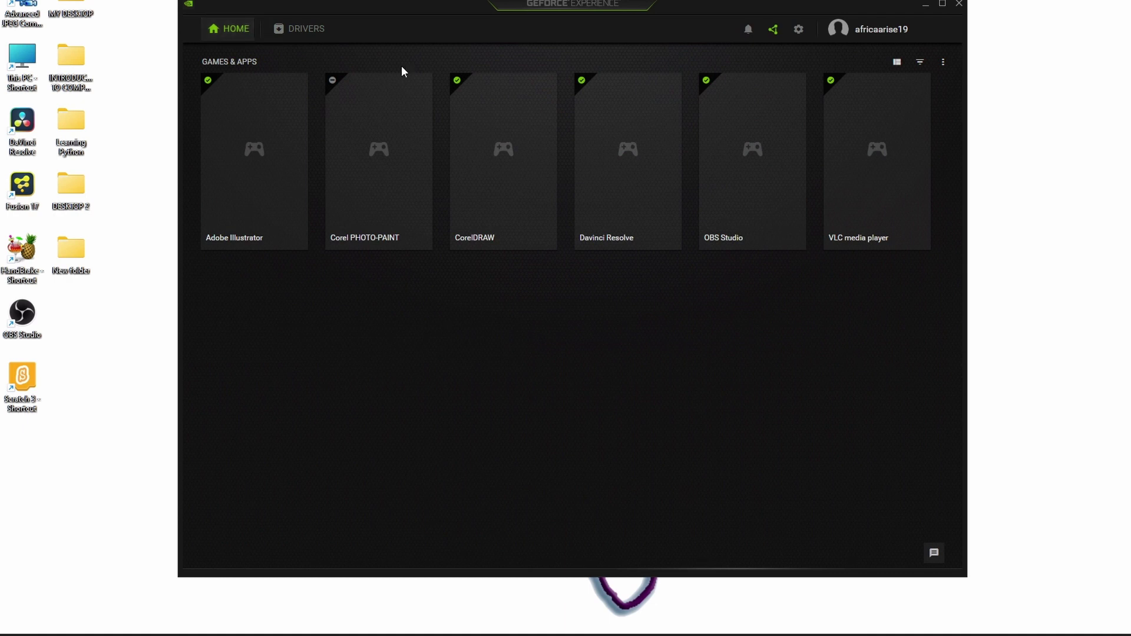
Close GeForce Experience and open the image settings with preview in the NVIDIA Control Panel
click(960, 6)
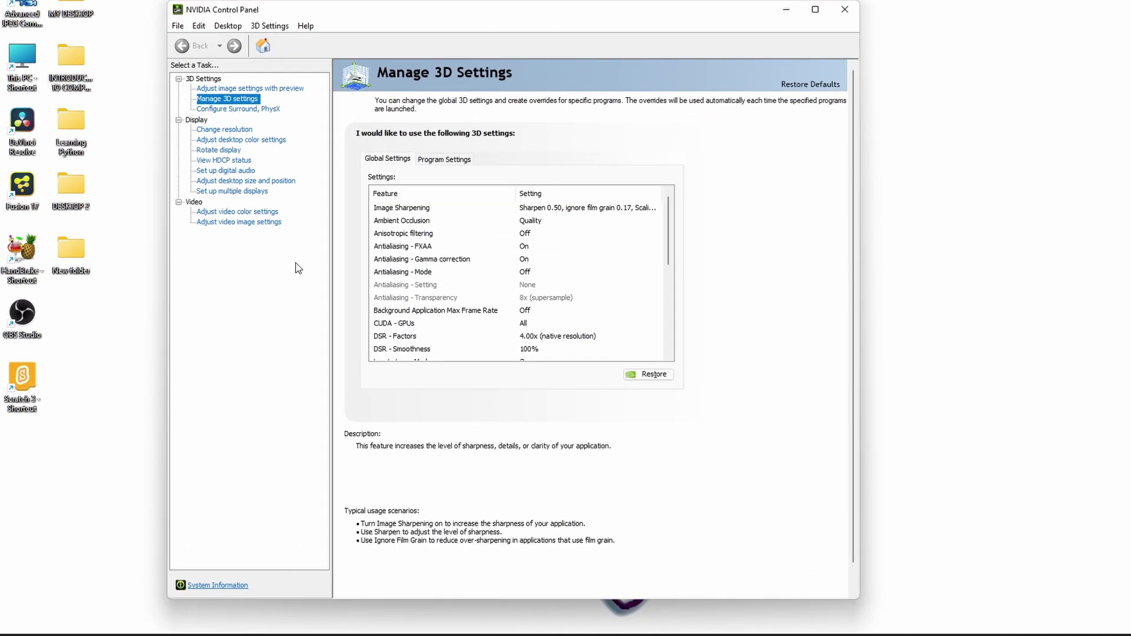
drag(315, 16, 348, 2)
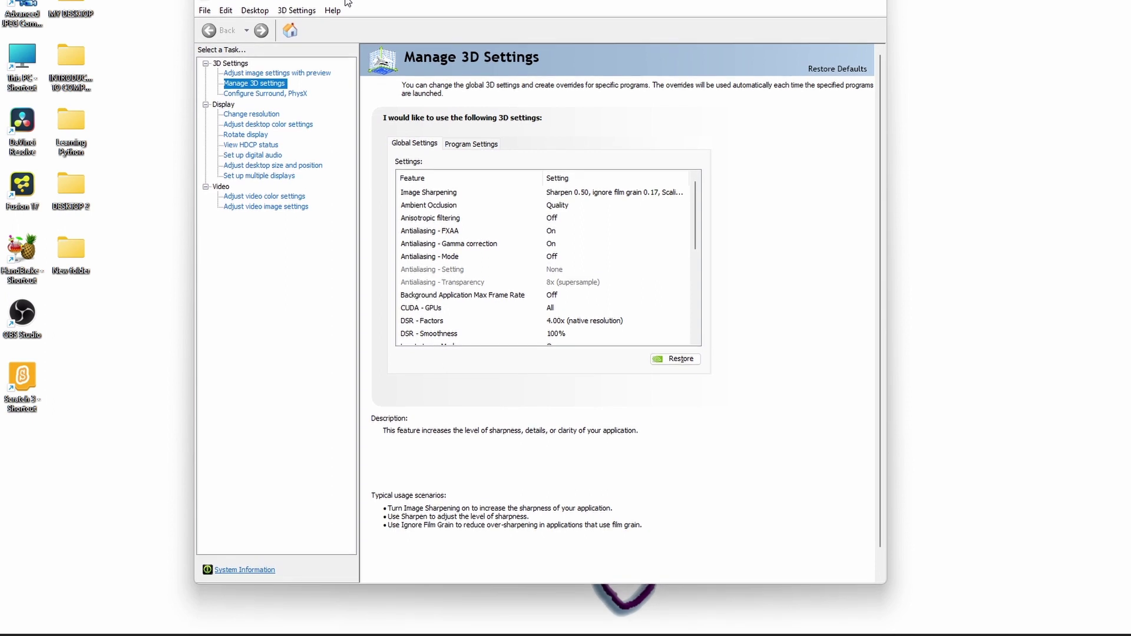
click(300, 74)
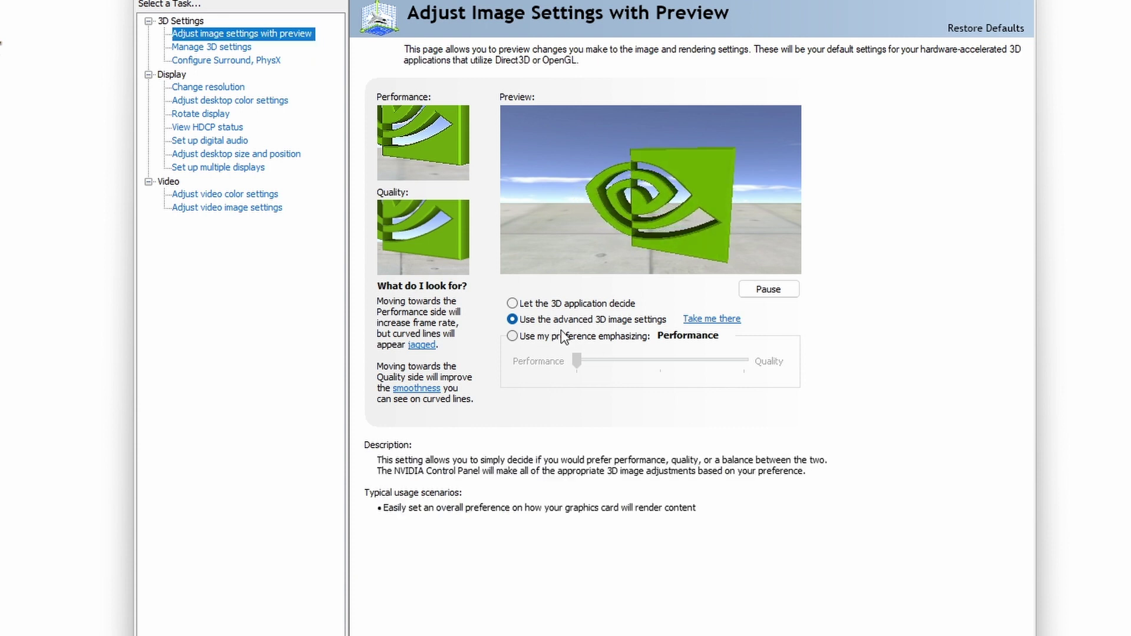
Try the custom image preference at Balanced and Performance, and switch back to using the advanced 3D image settings
click(512, 336)
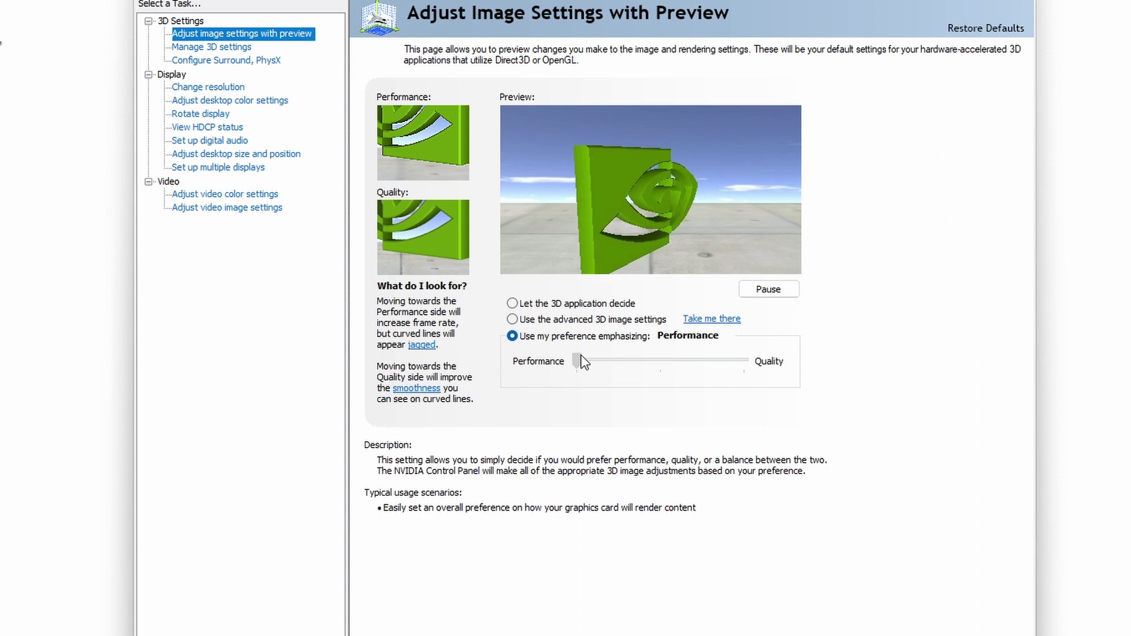
drag(610, 369, 638, 371)
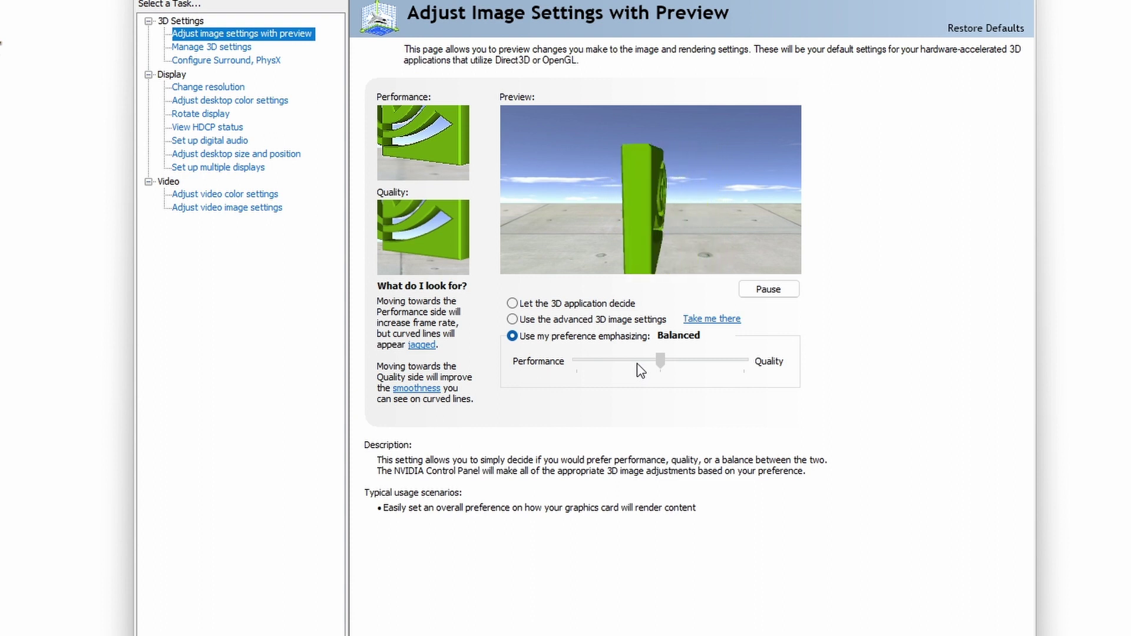
click(638, 364)
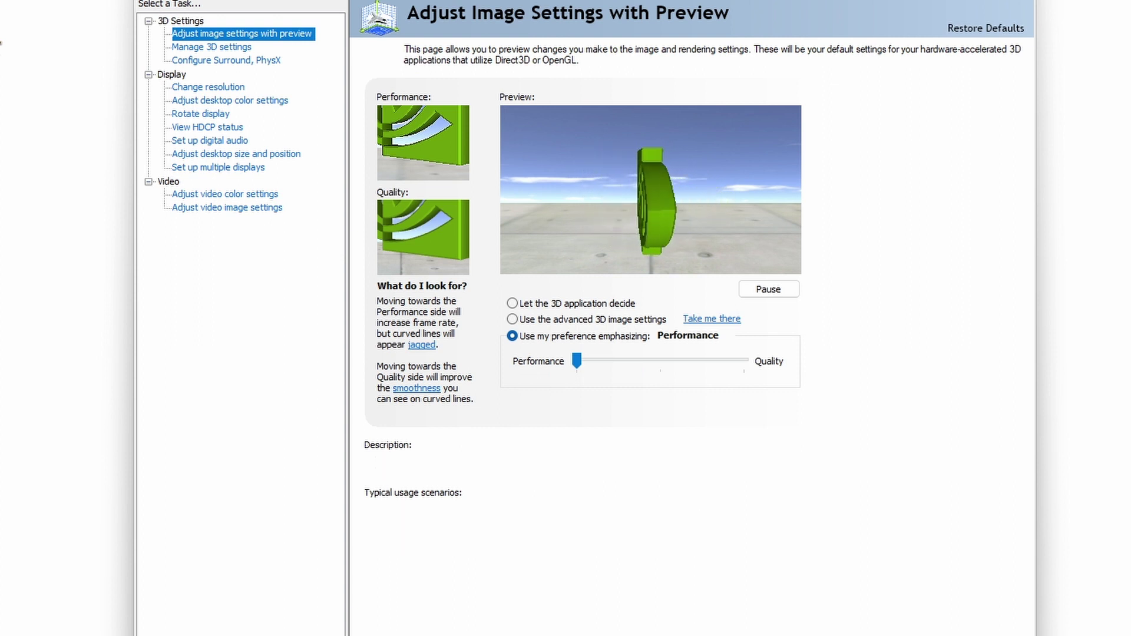
click(512, 320)
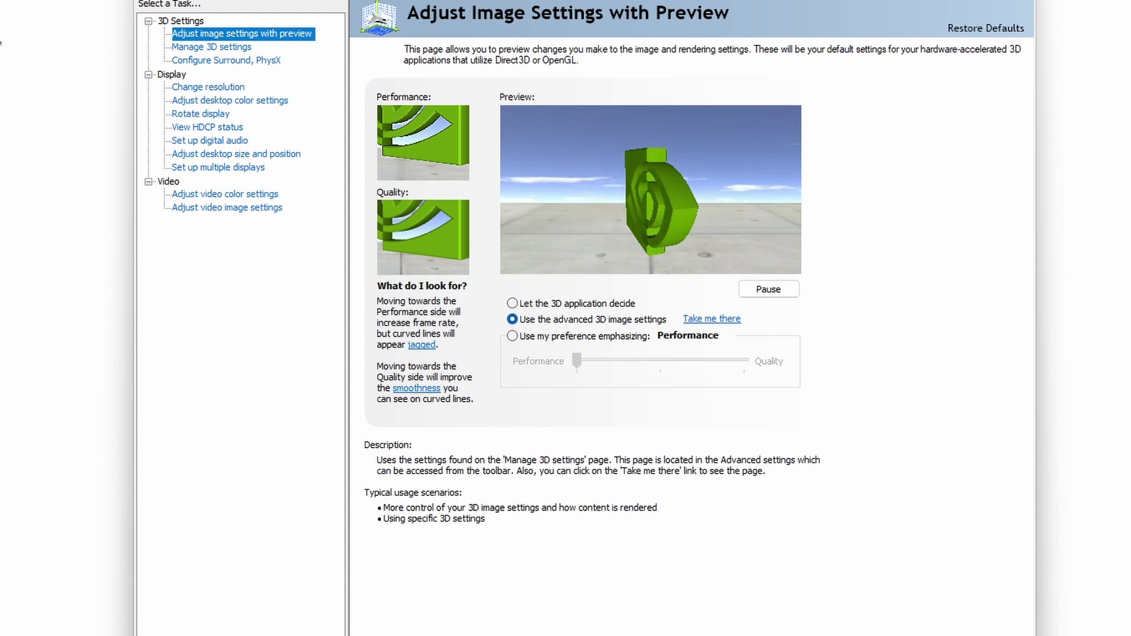
Go to the advanced 3D settings and confirm Image Sharpening as On with sharpen 0.50, ignore film grain 0.17 and GPU Scaling
click(711, 321)
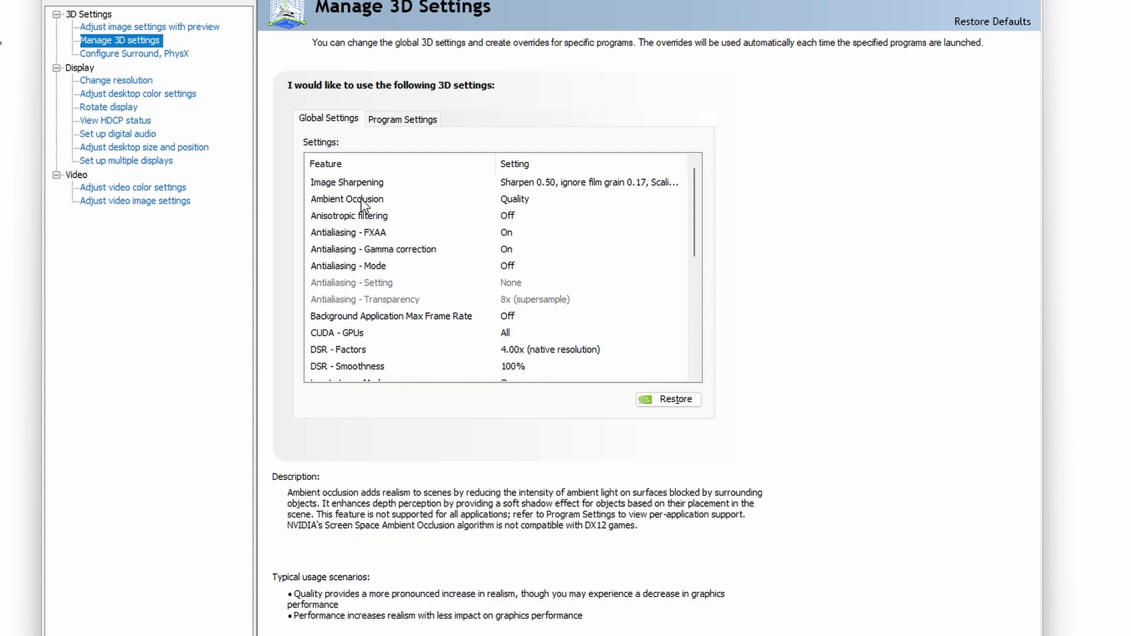
click(386, 185)
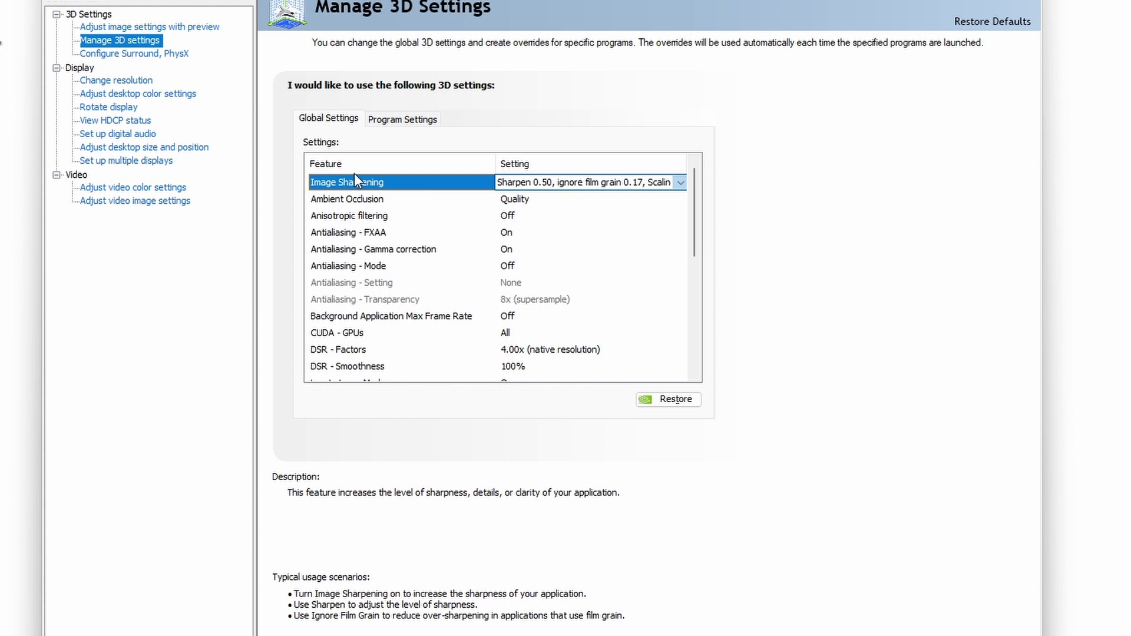
click(555, 184)
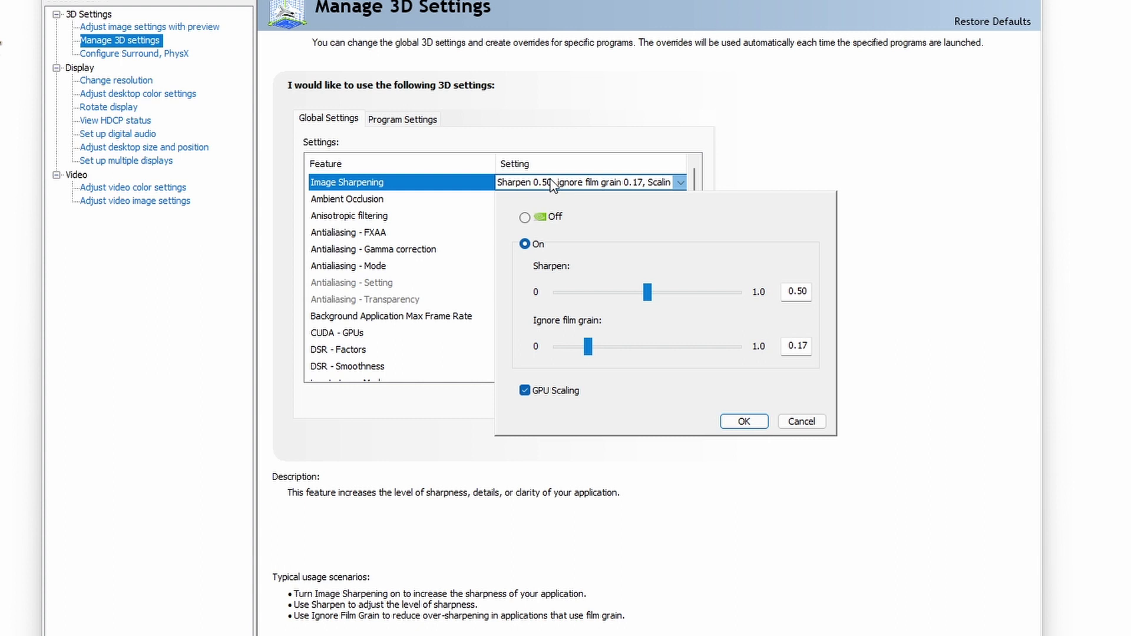
click(744, 422)
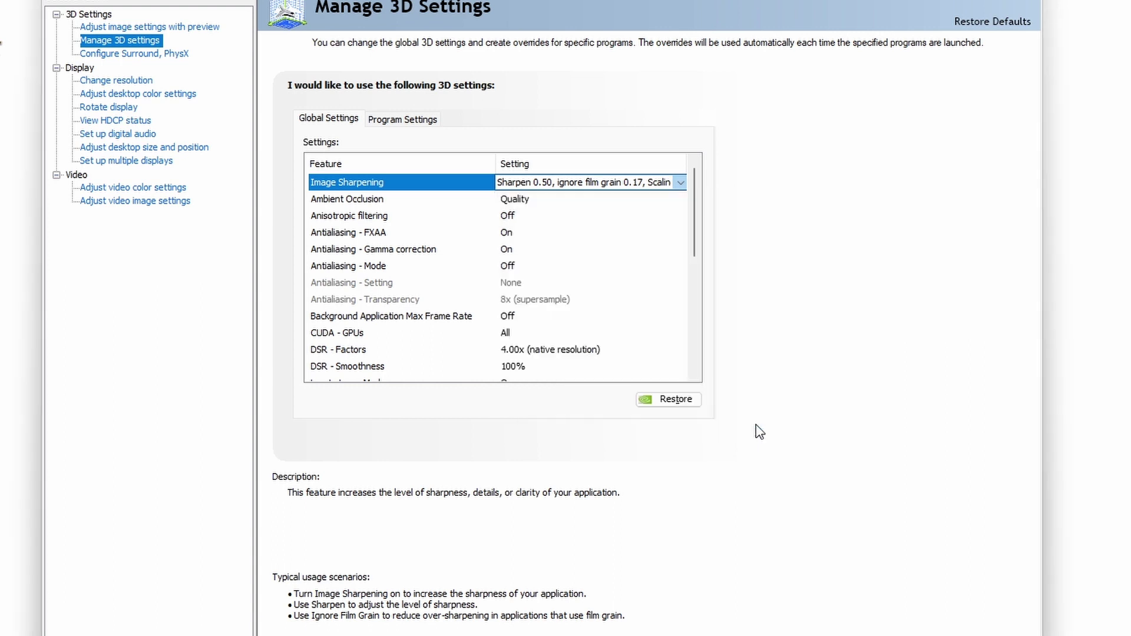
In the global settings, set Ambient Occlusion to Performance and Anisotropic filtering to Application-controlled
click(516, 200)
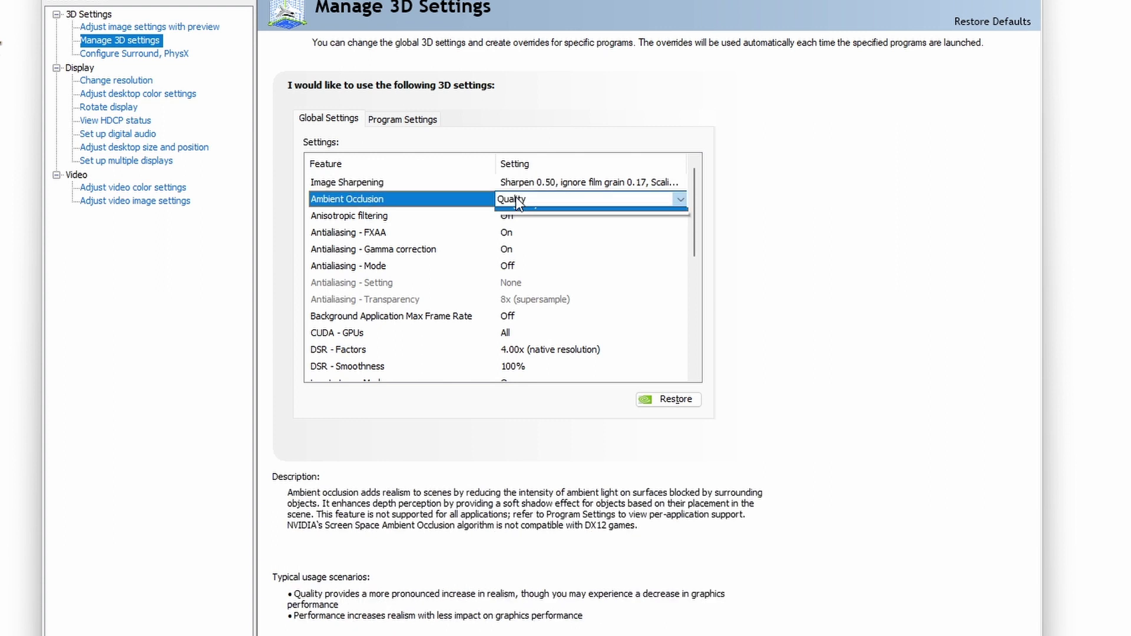
click(517, 200)
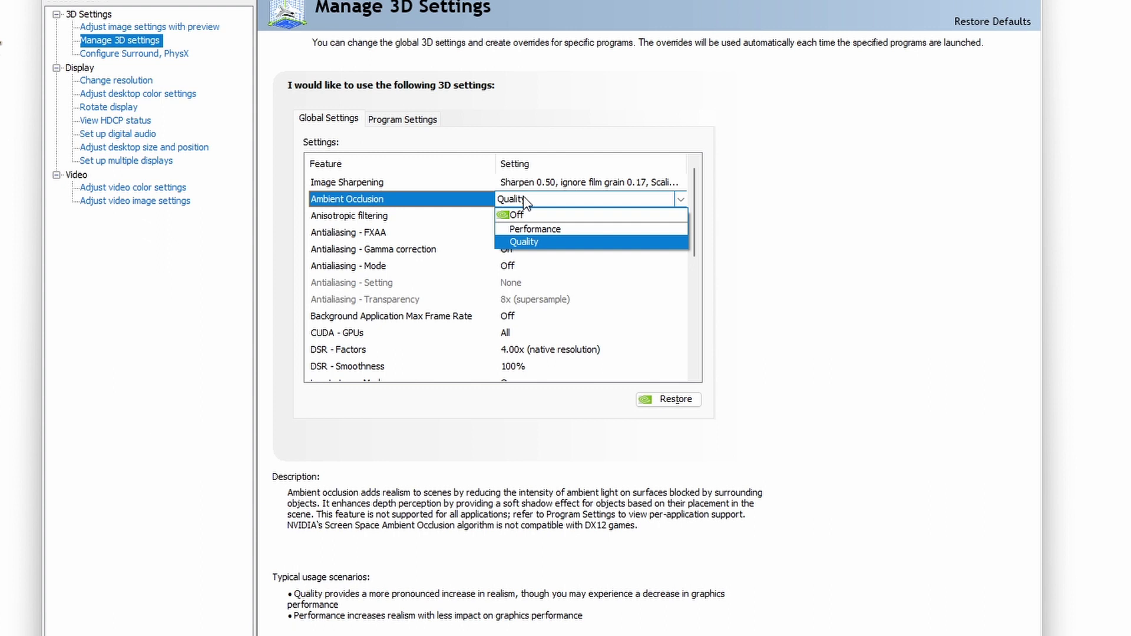
click(538, 229)
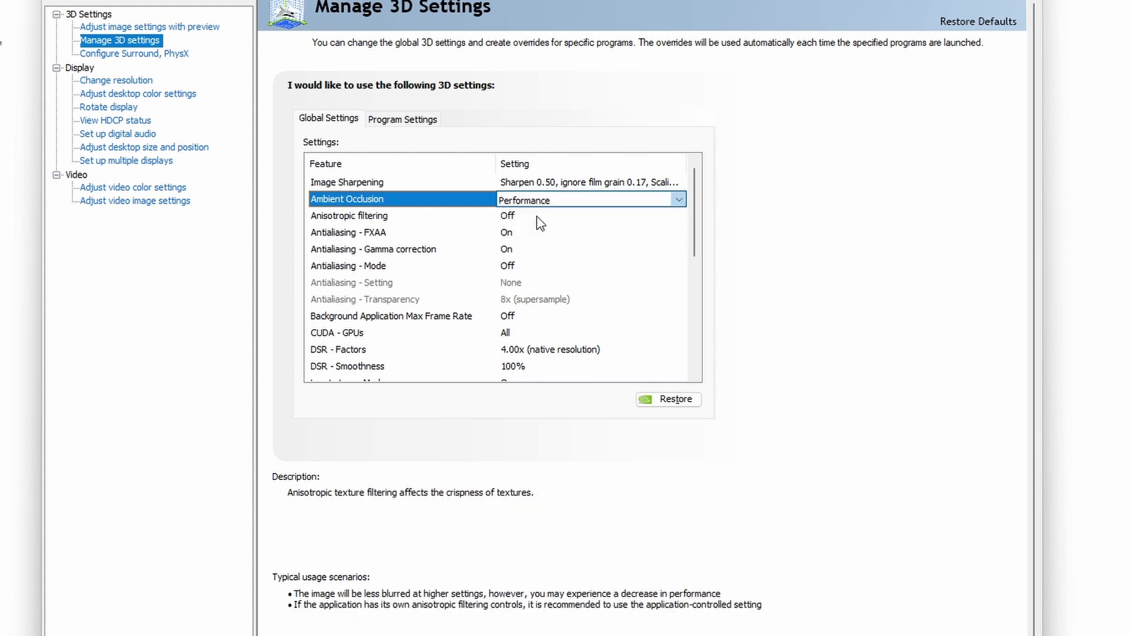
click(506, 218)
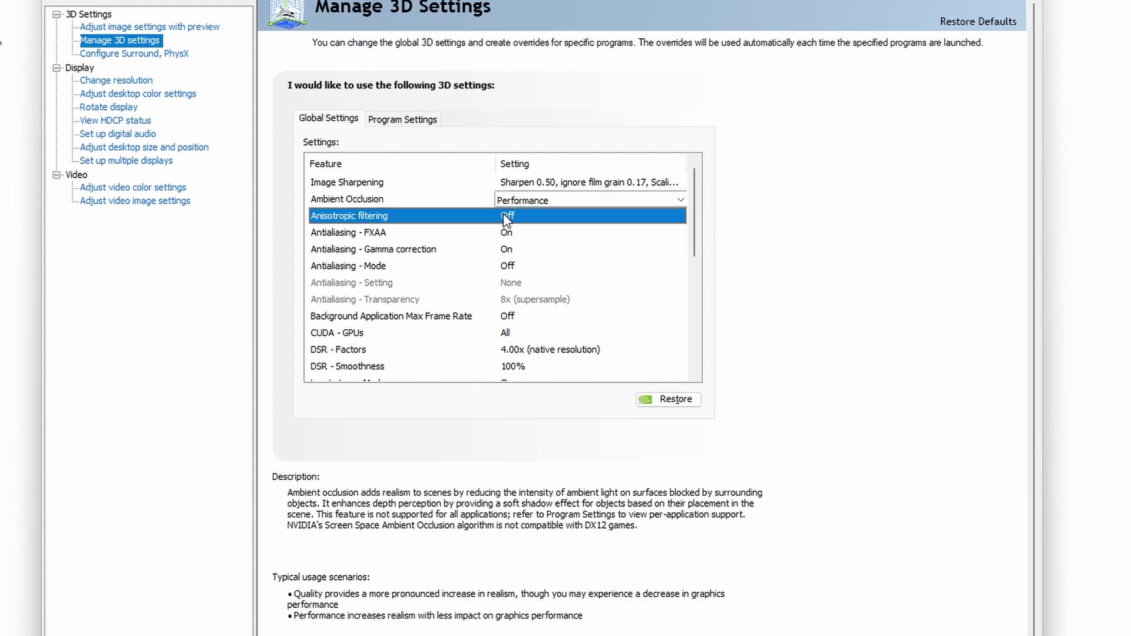
click(505, 217)
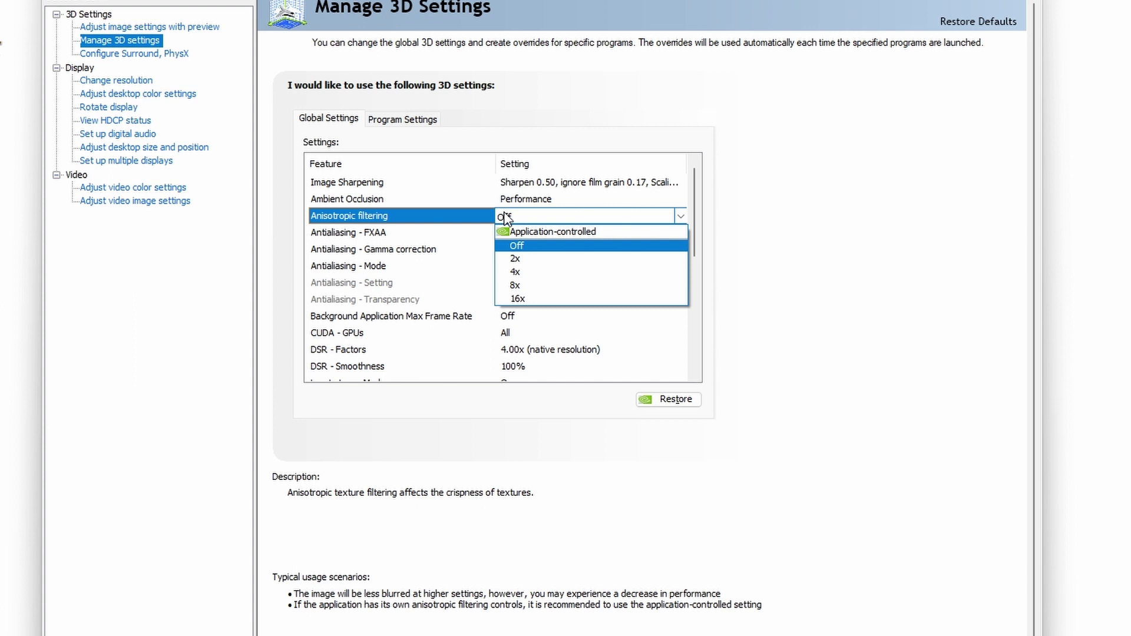
click(549, 233)
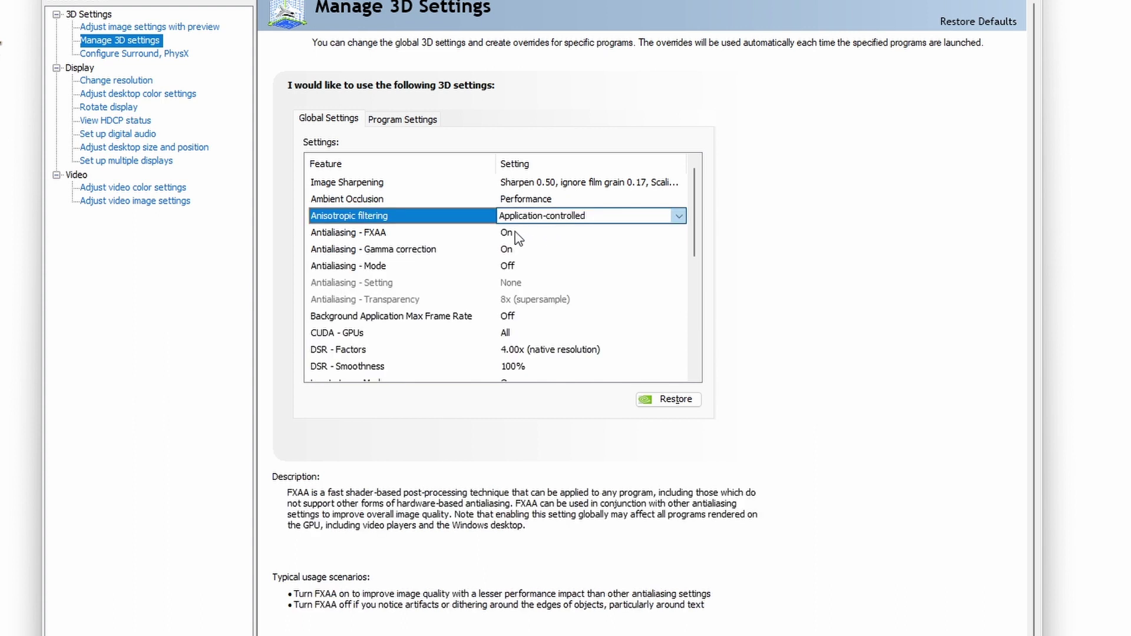
Turn Antialiasing - FXAA off and set Antialiasing - Gamma correction to On
click(505, 234)
click(505, 233)
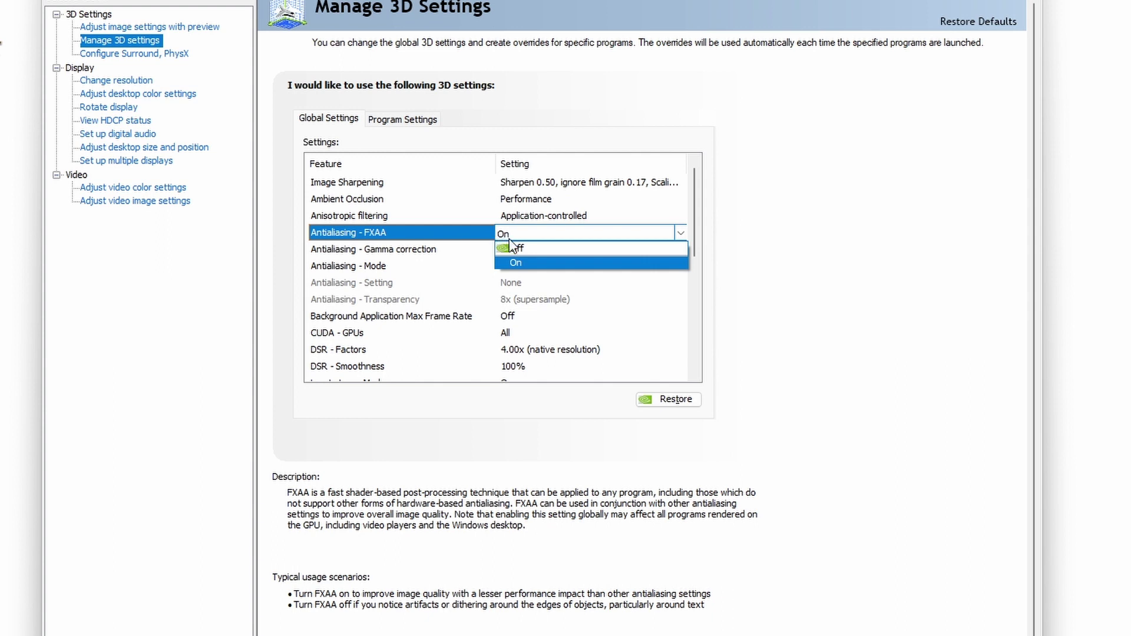
click(517, 248)
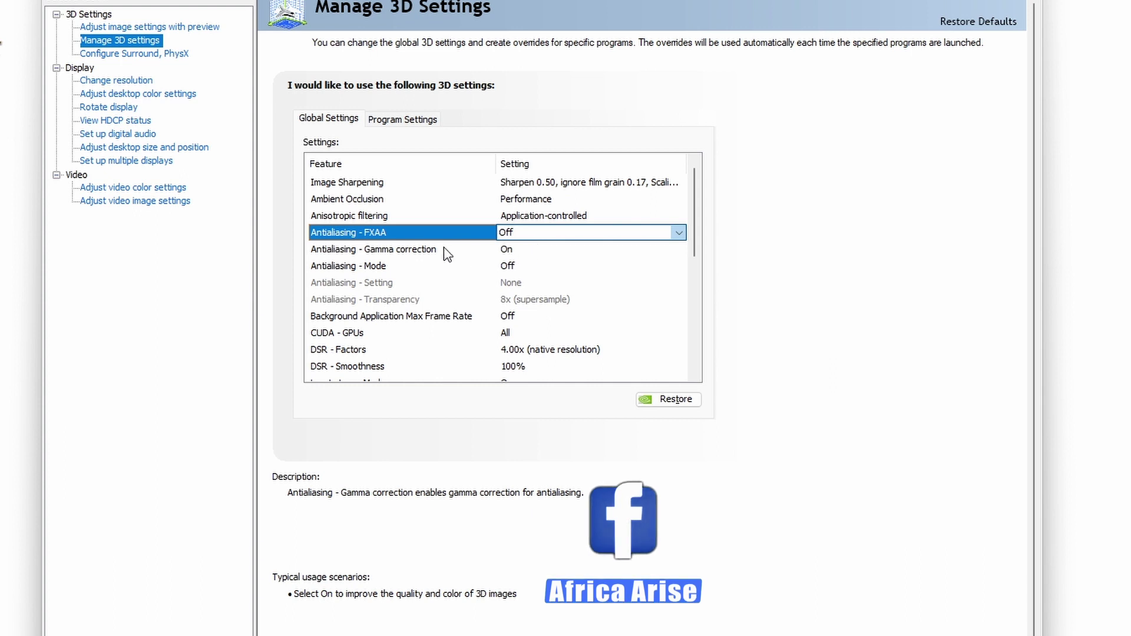
click(447, 250)
click(515, 252)
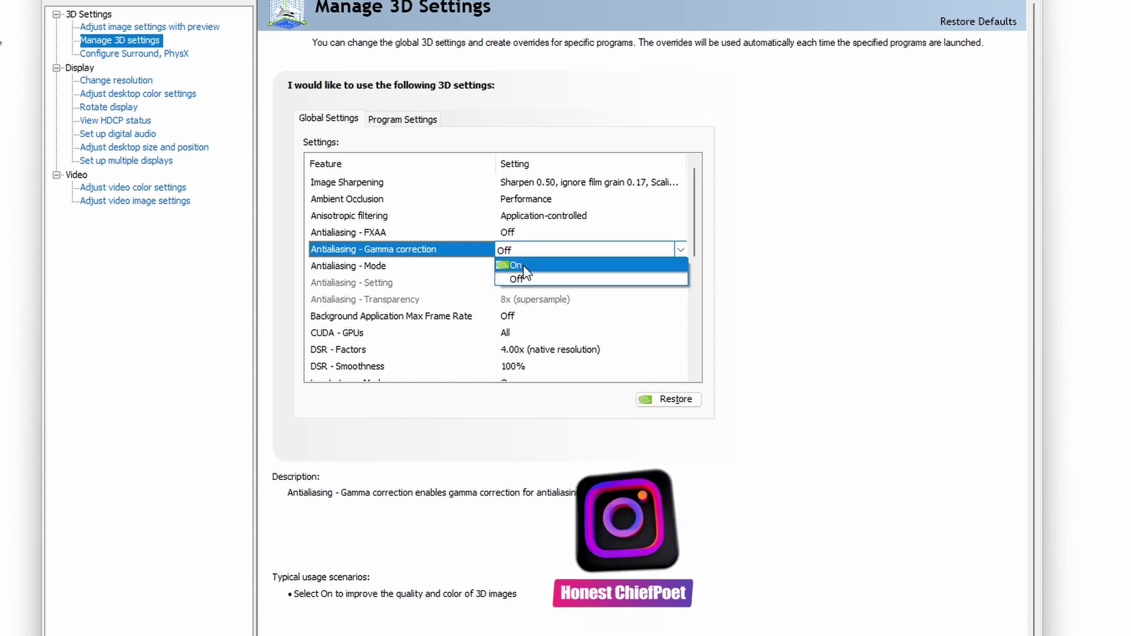
click(523, 266)
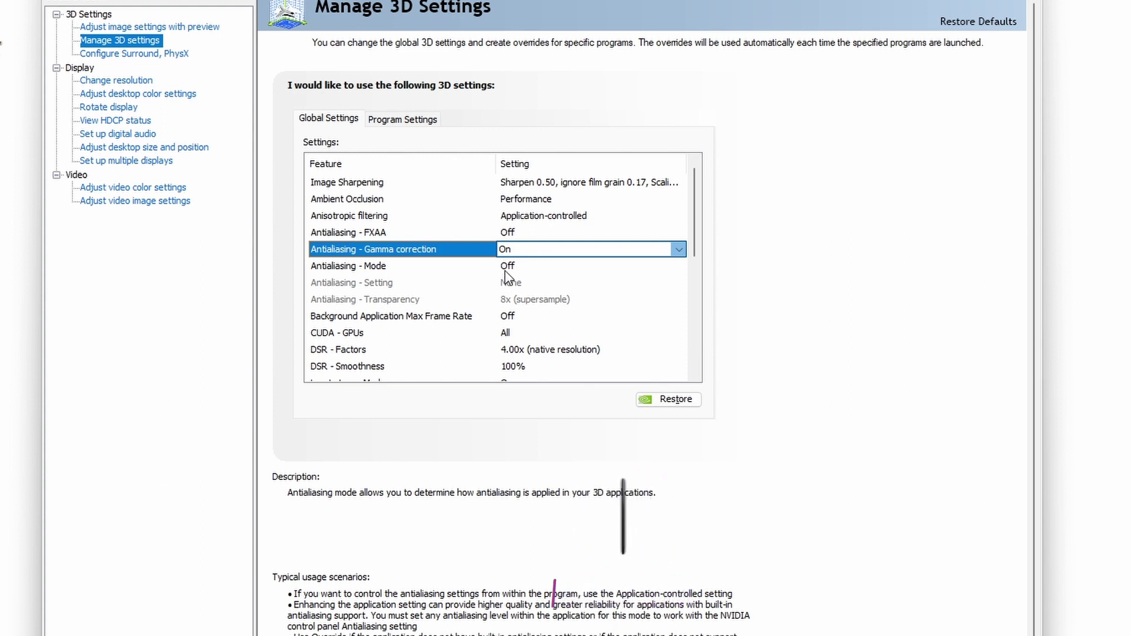
click(513, 235)
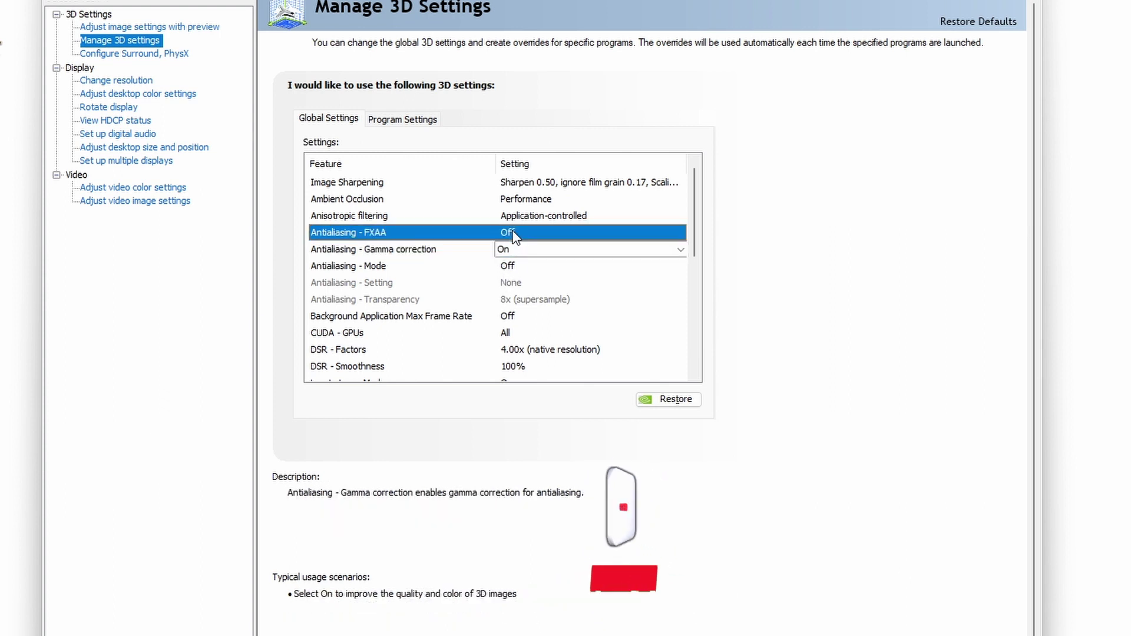
click(513, 235)
click(508, 245)
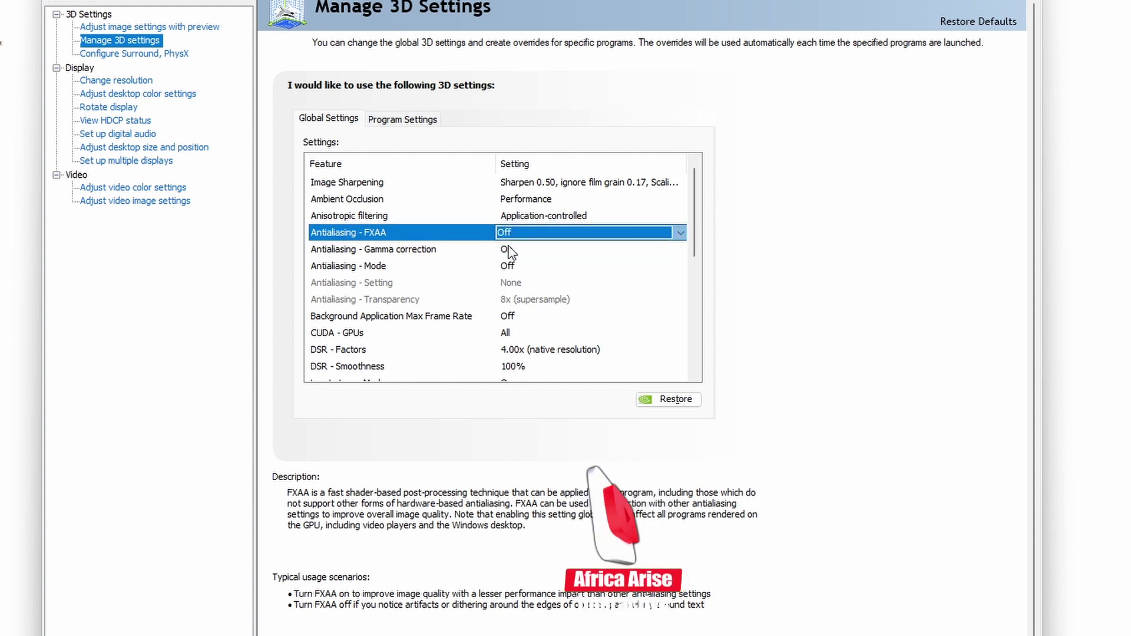
Set Antialiasing - Mode to Application-controlled in the global 3D settings
click(507, 269)
click(507, 267)
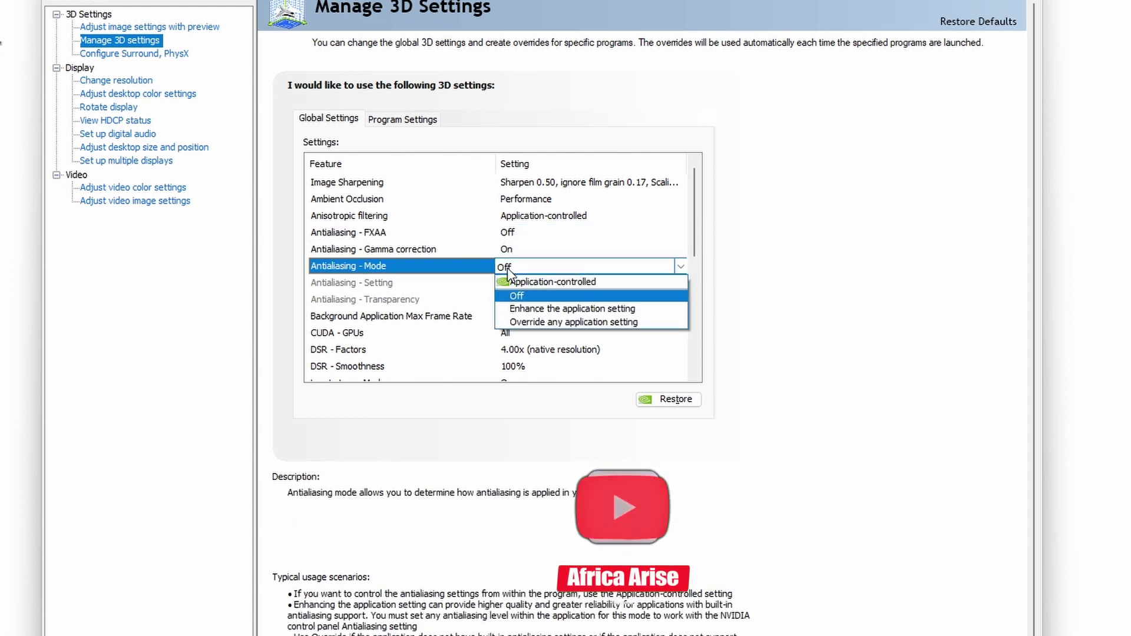
click(508, 270)
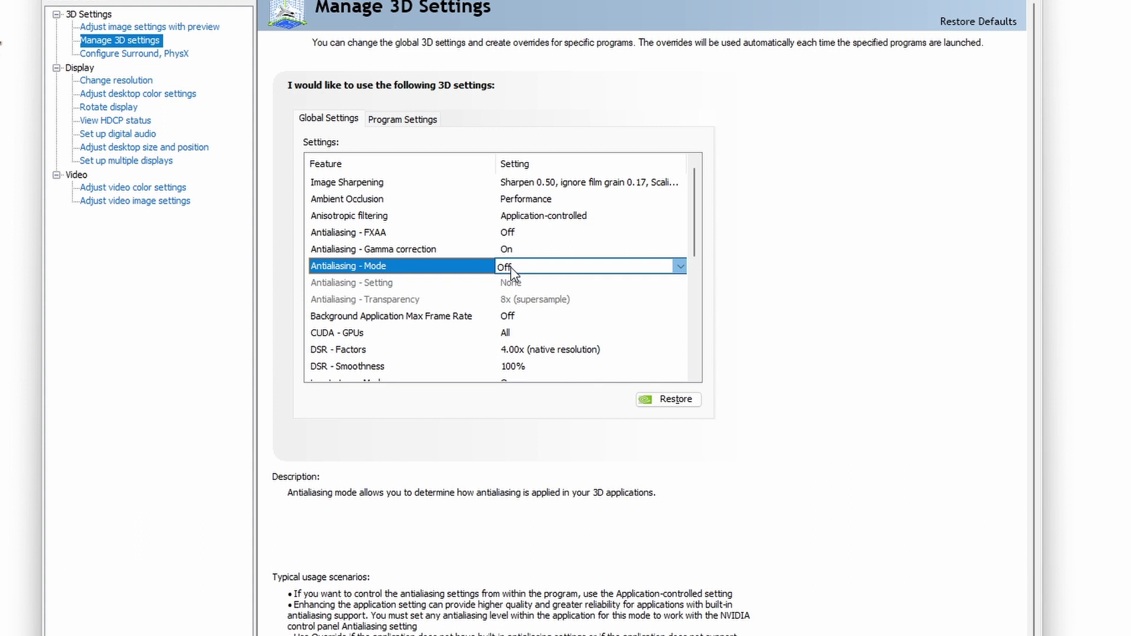
click(511, 268)
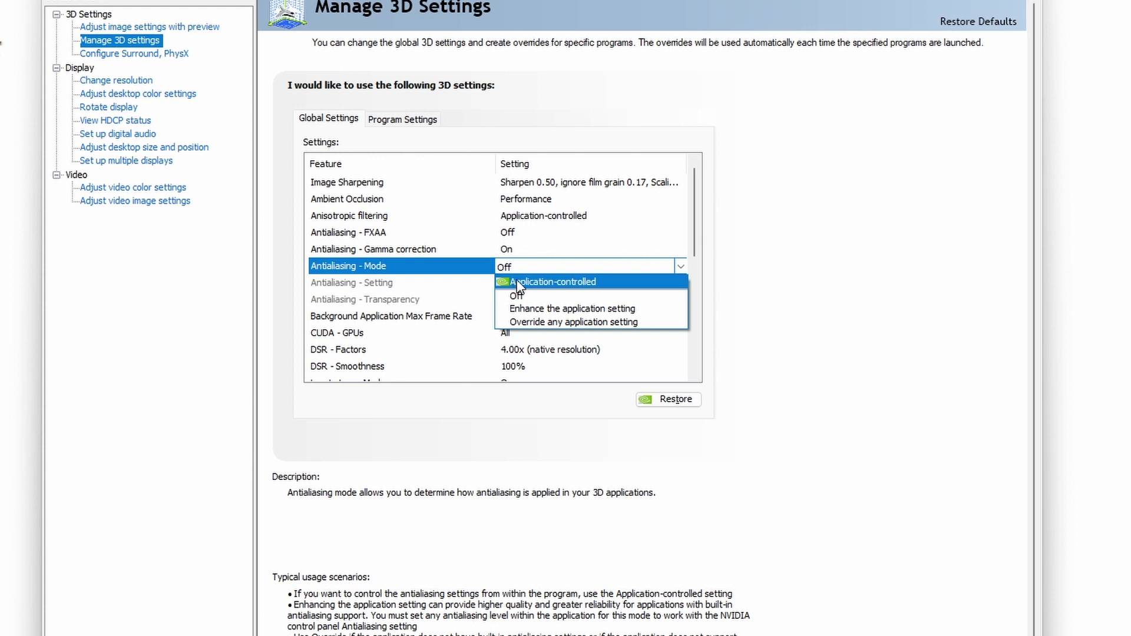
click(514, 281)
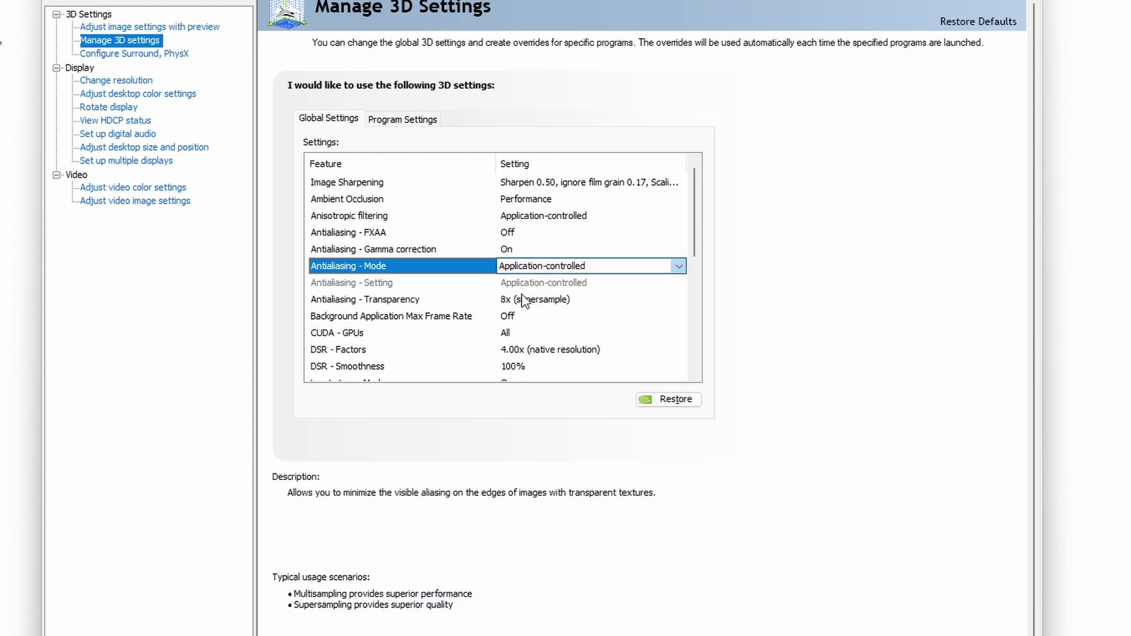
Set Antialiasing - Transparency to Multisample in the global 3D settings
click(527, 302)
click(528, 302)
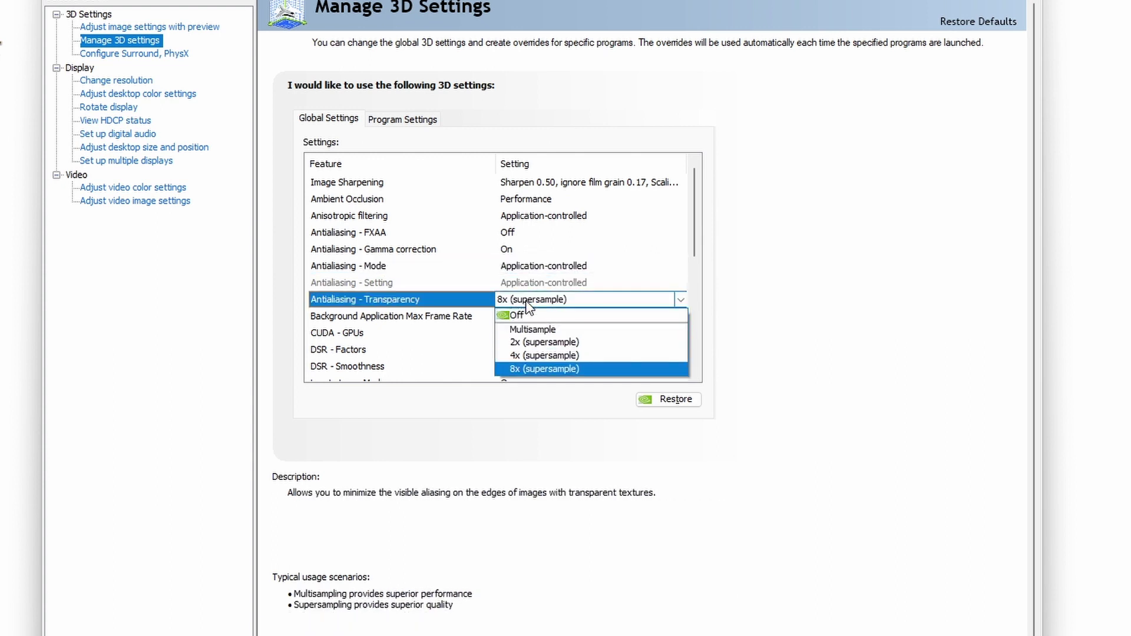
click(527, 302)
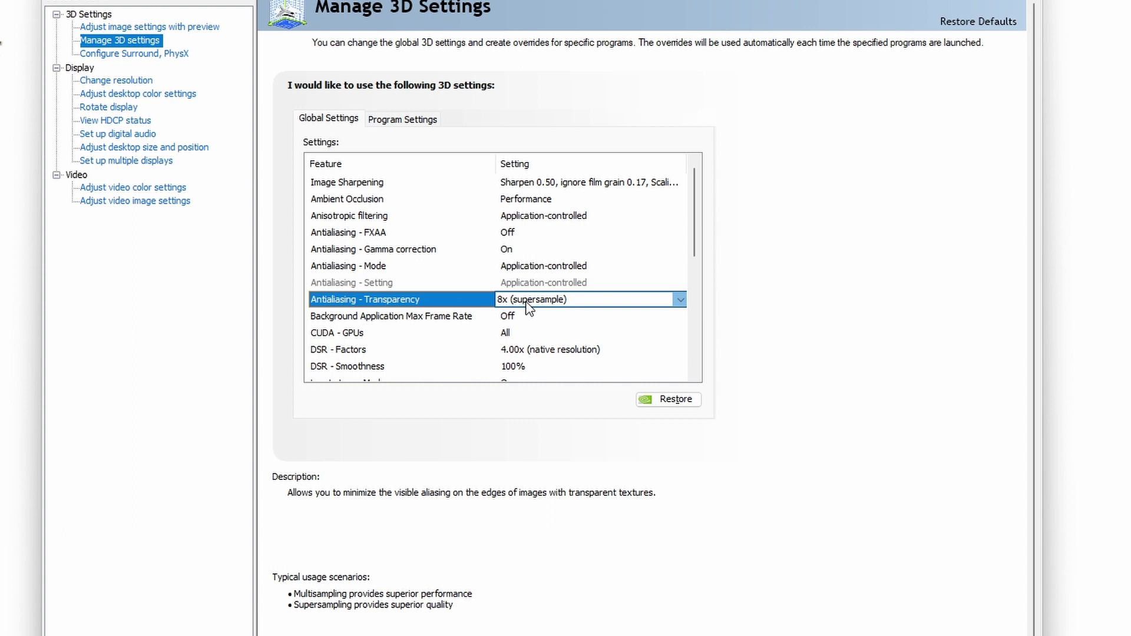
click(526, 304)
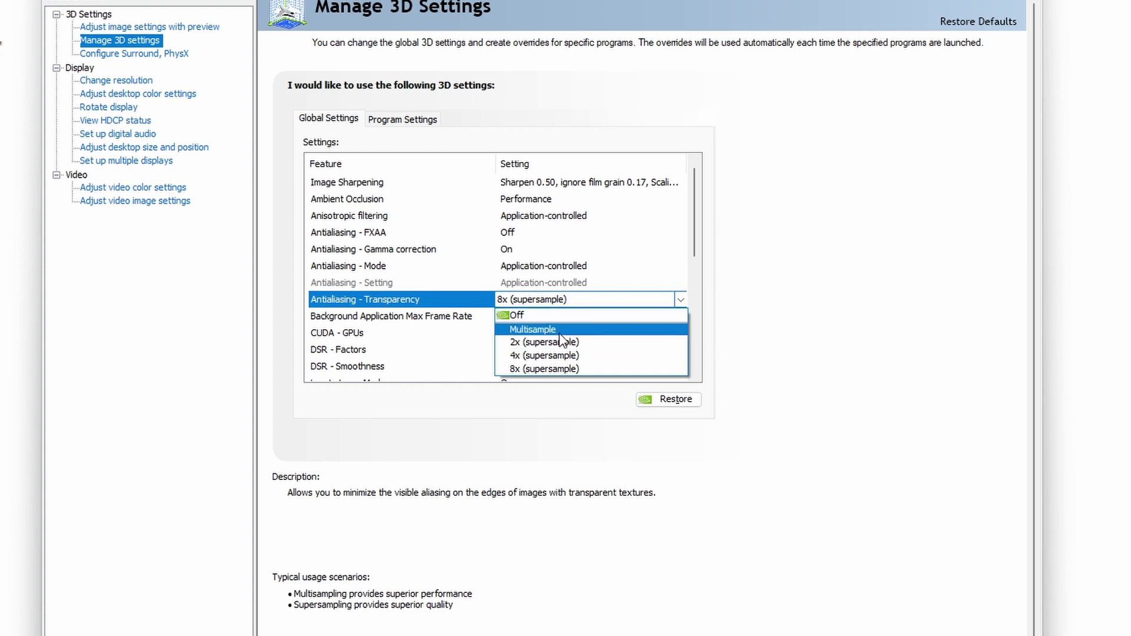
click(530, 330)
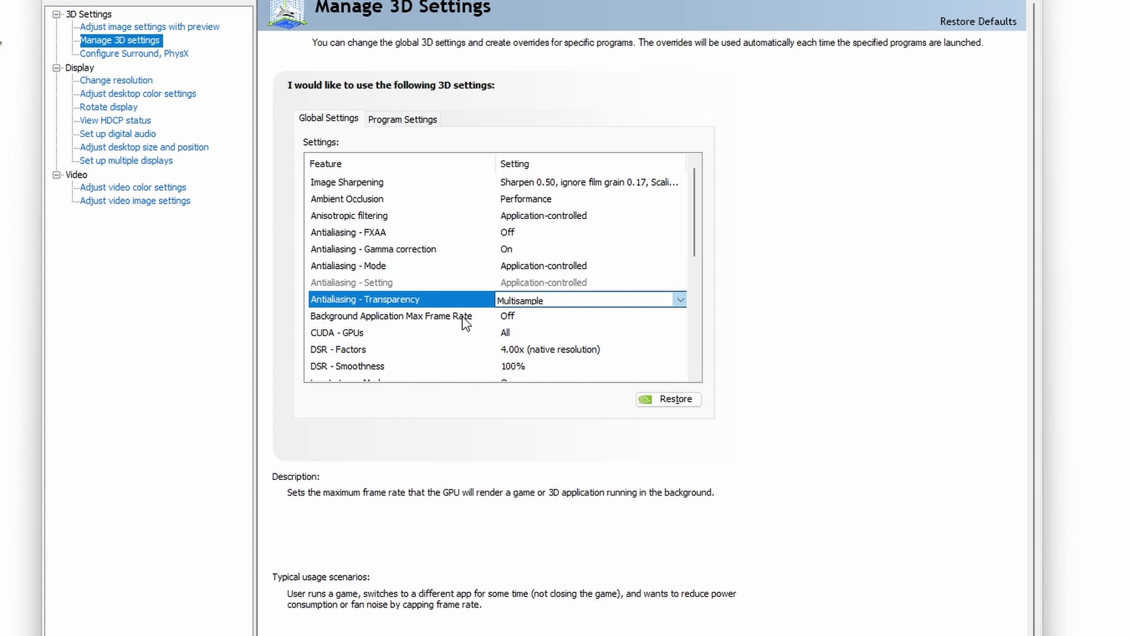
Look over the options for Background Application Max Frame Rate and close them
click(466, 321)
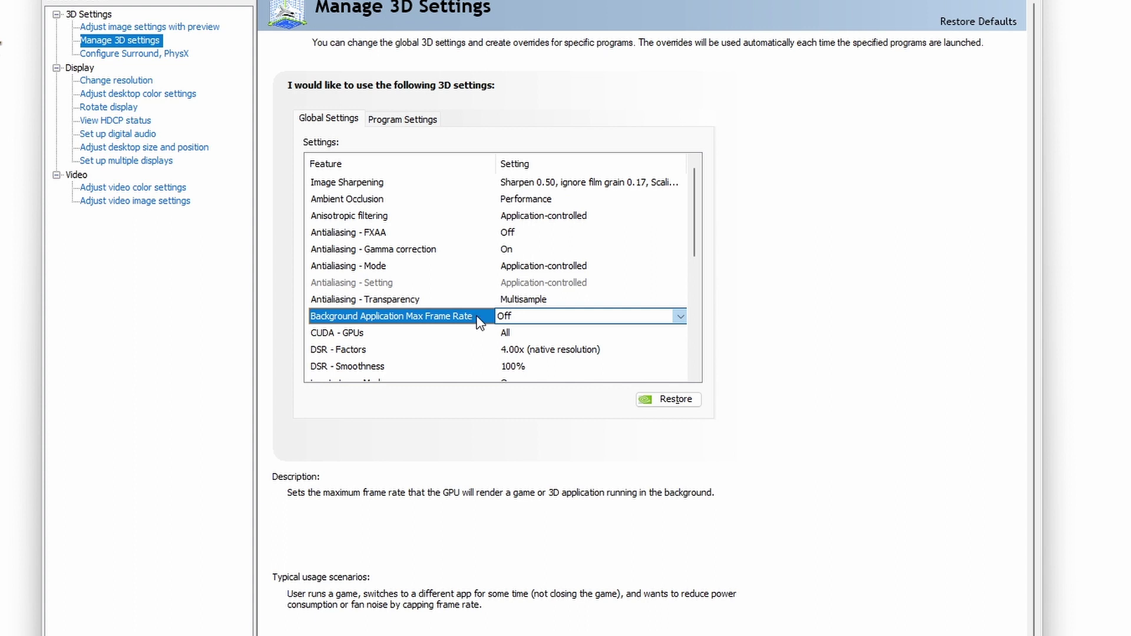
click(517, 318)
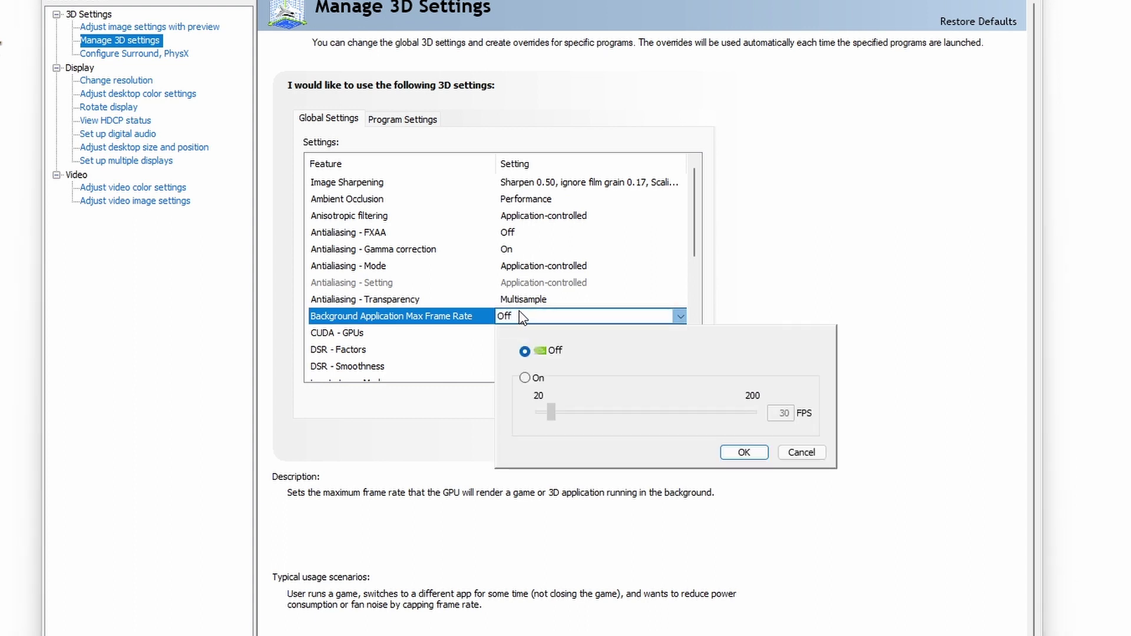
click(521, 317)
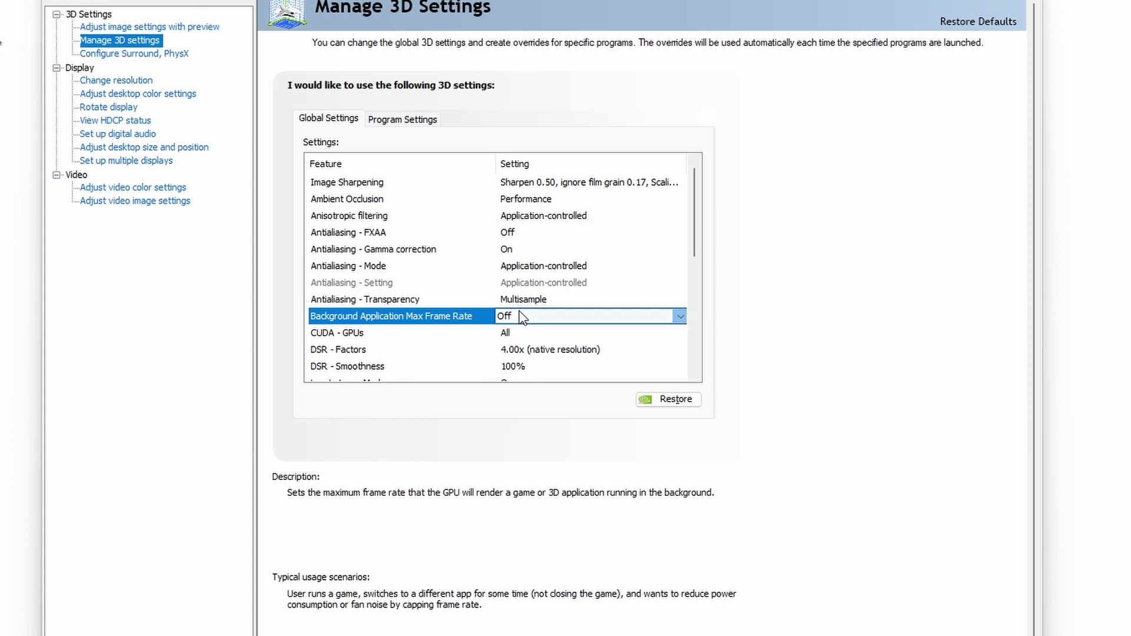
Confirm the NVIDIA GeForce GTX 1650 as the GPU used for CUDA
click(334, 334)
scroll(683, 253, down, 3)
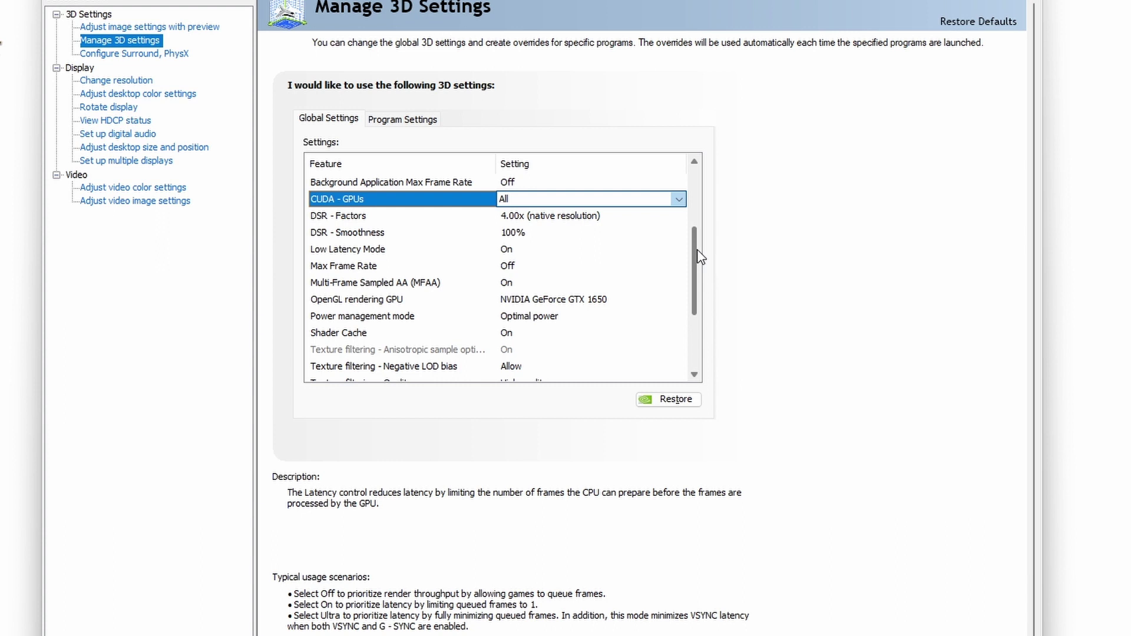
click(598, 200)
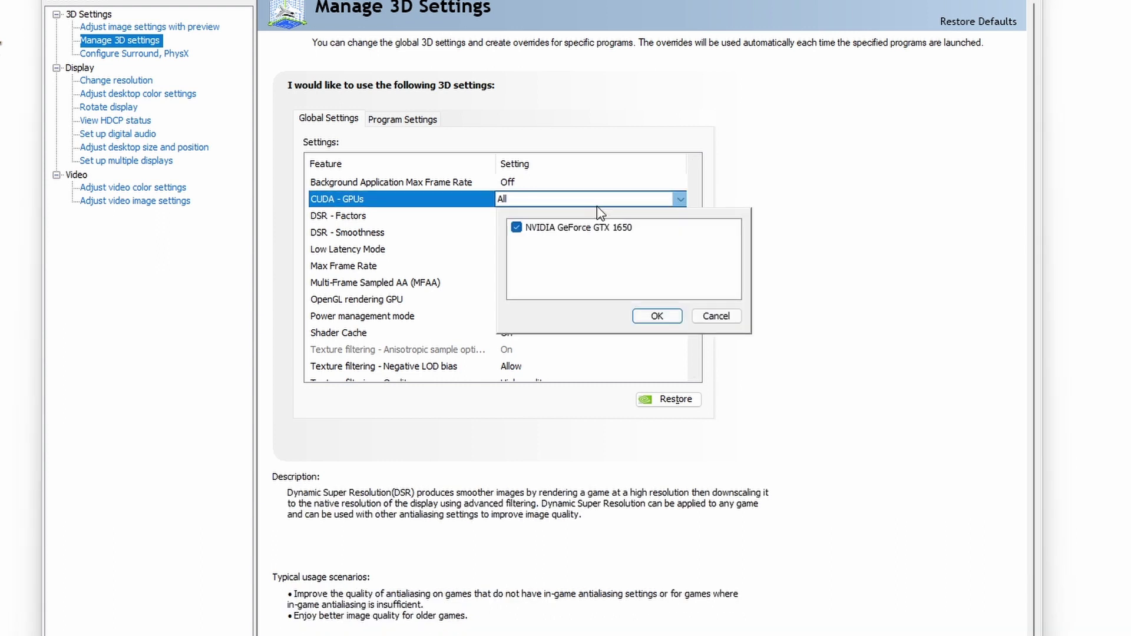
click(551, 230)
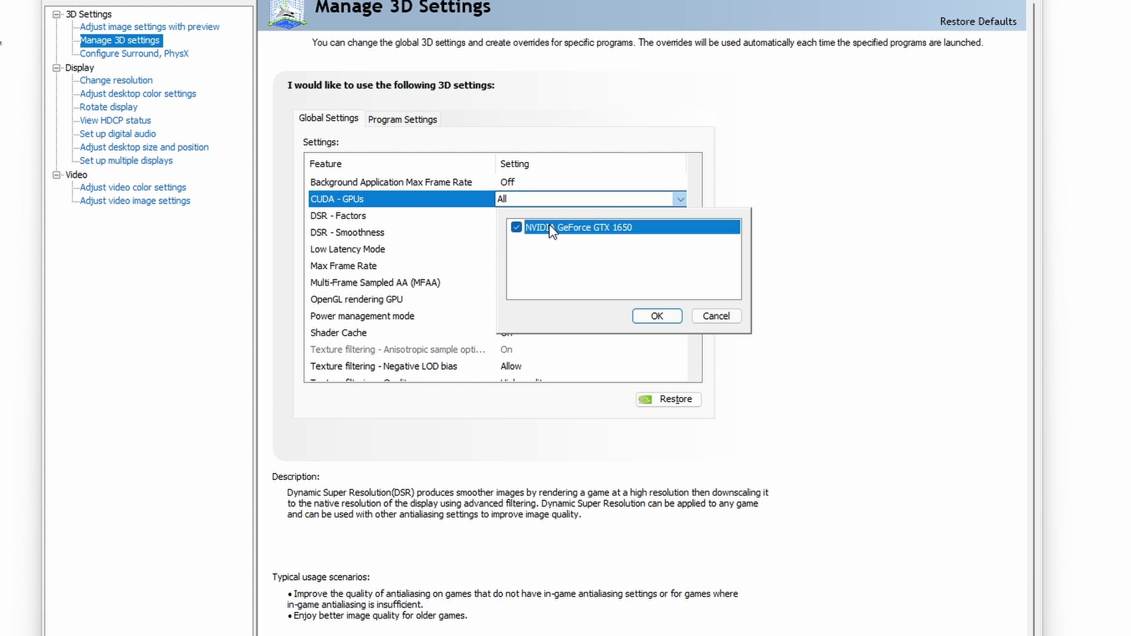
click(657, 317)
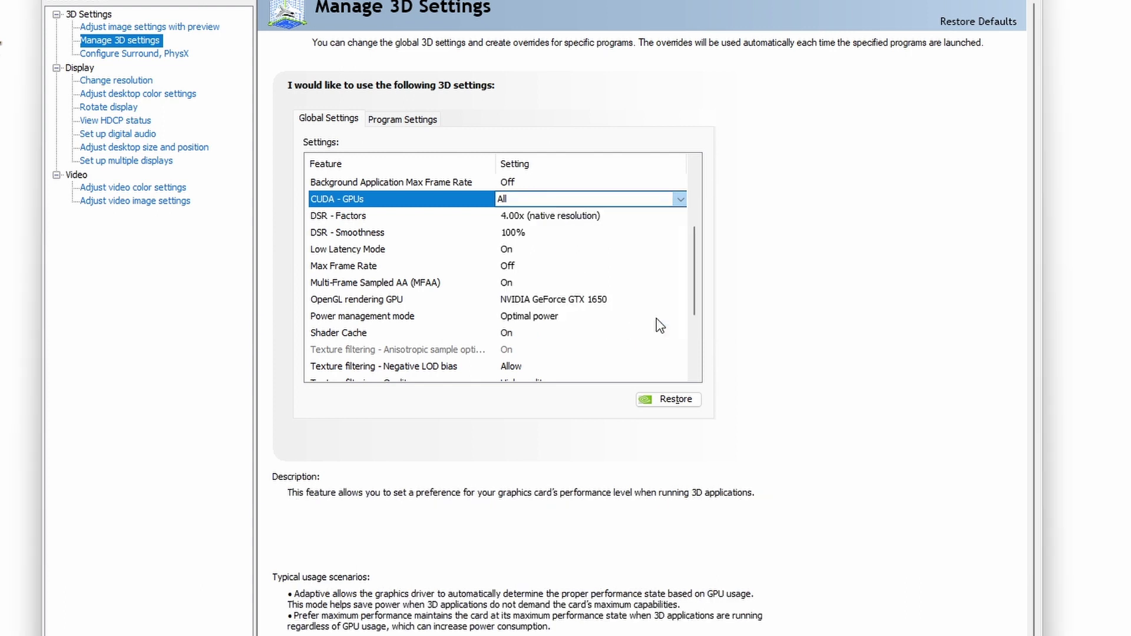
Review the available DSR - Factors and confirm 4.00x (native resolution)
click(546, 215)
click(546, 216)
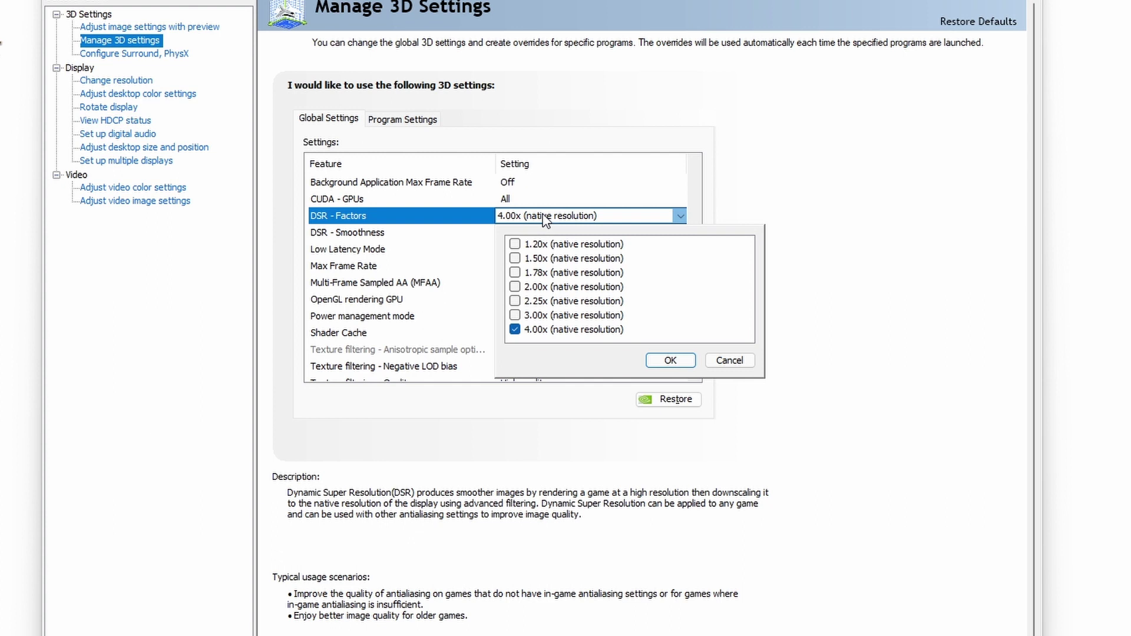
click(545, 218)
click(546, 218)
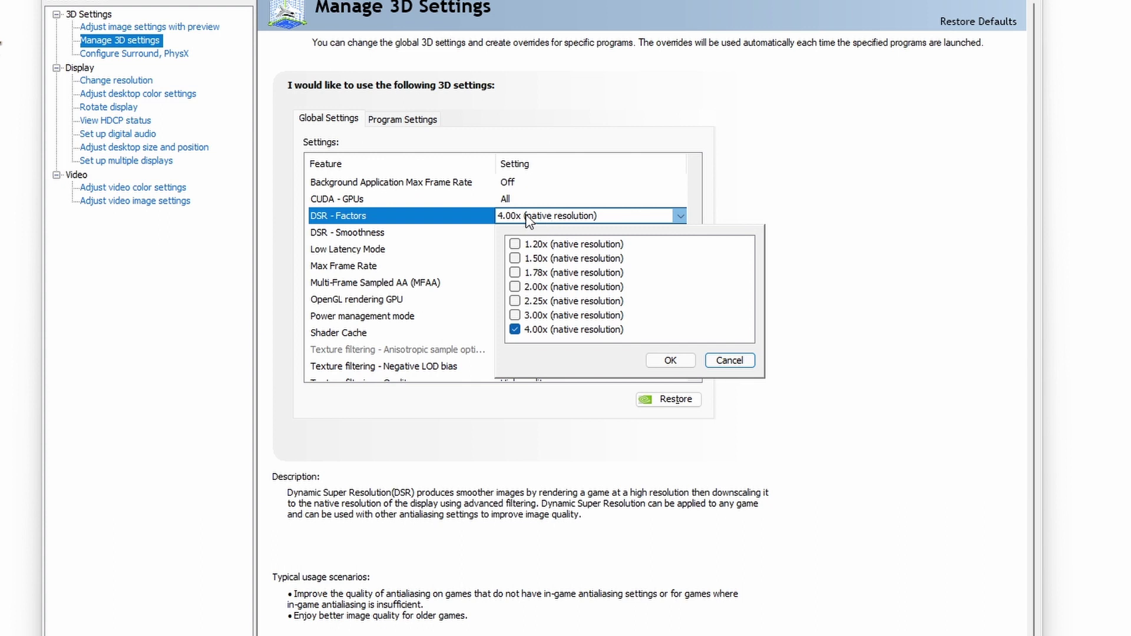
click(672, 361)
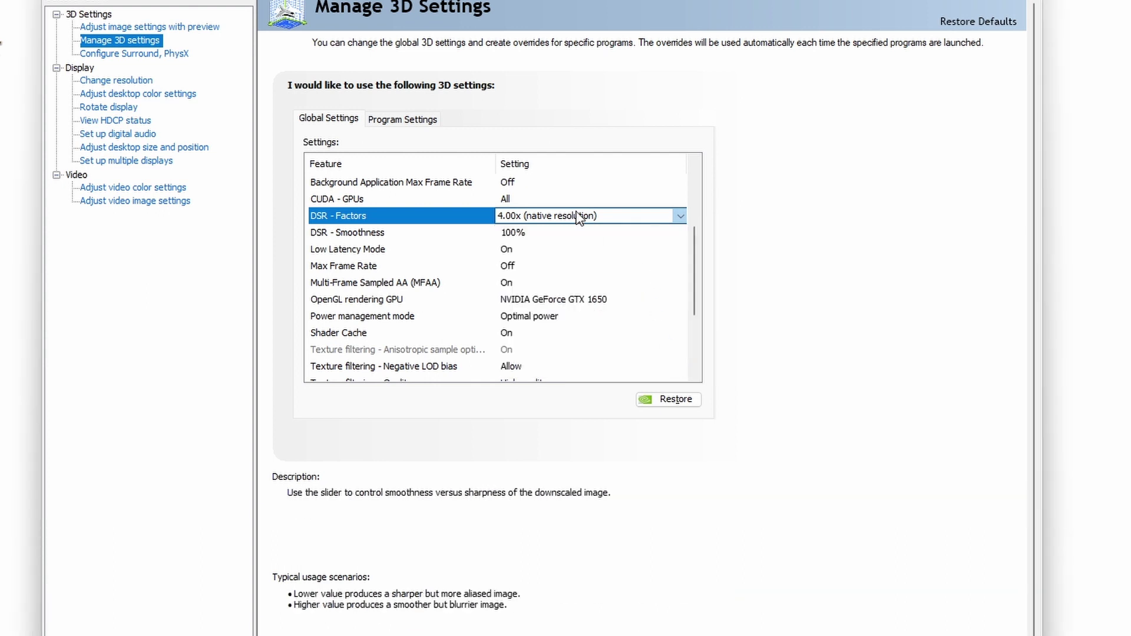
Open the DSR - Smoothness setting, confirm it at 100%, and close its slider
click(519, 238)
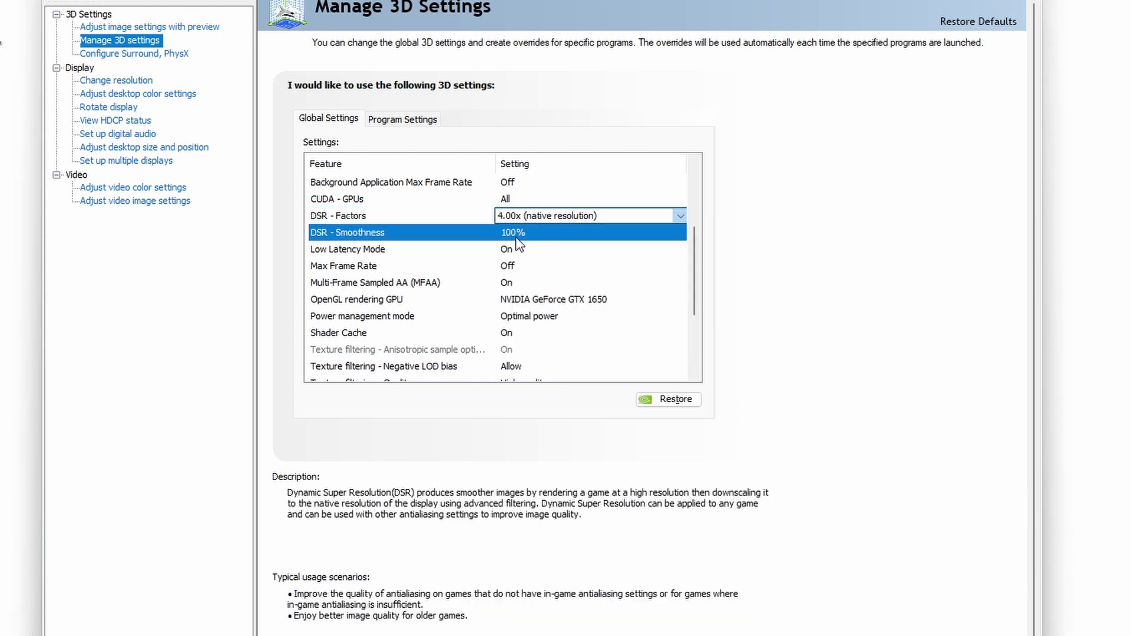
click(518, 239)
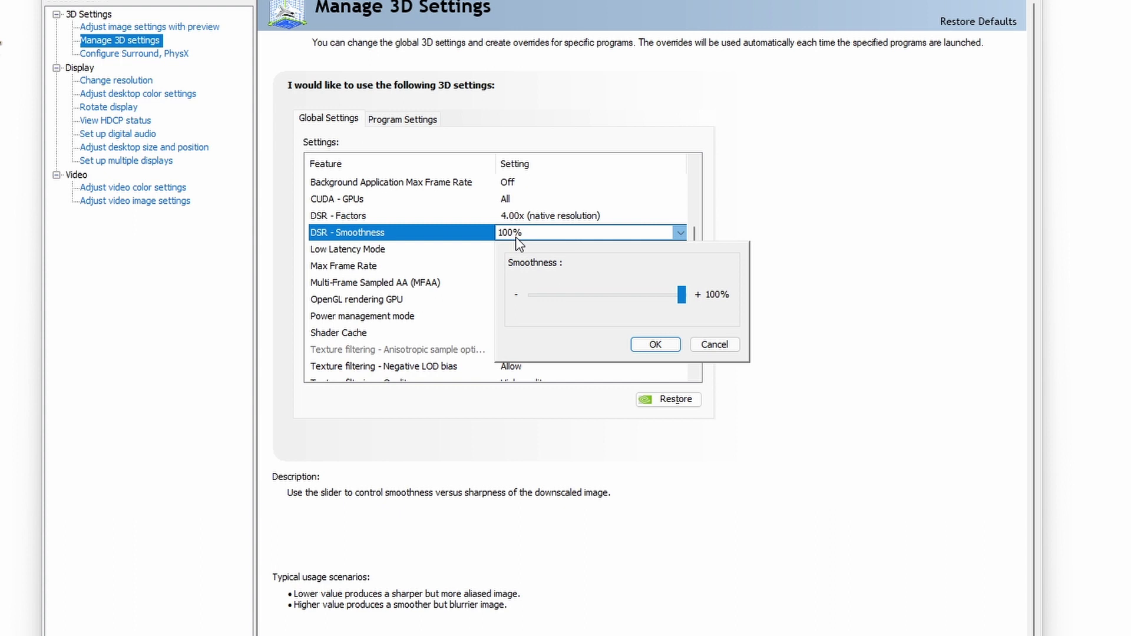
click(656, 345)
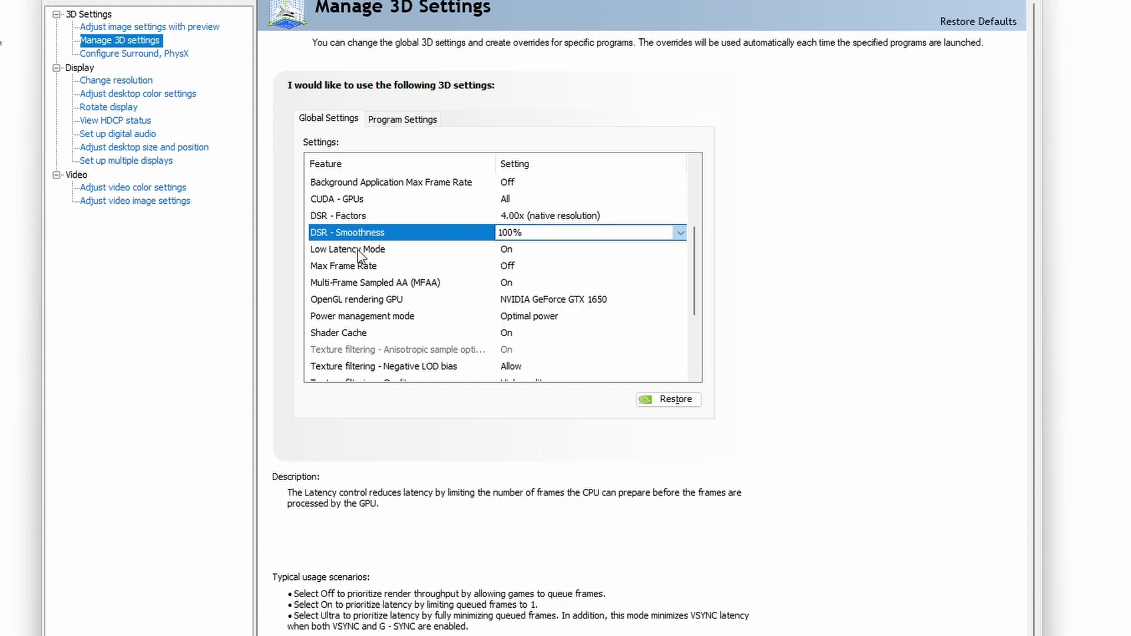
click(545, 234)
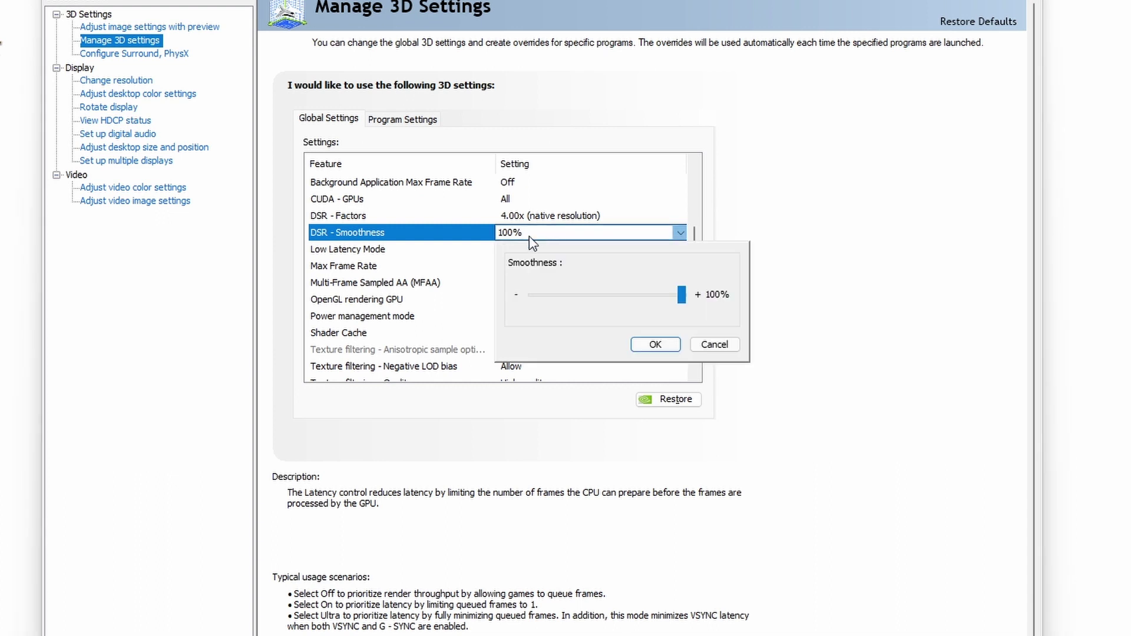
click(374, 254)
Set Low Latency Mode to Ultra in the global 3D settings
click(375, 254)
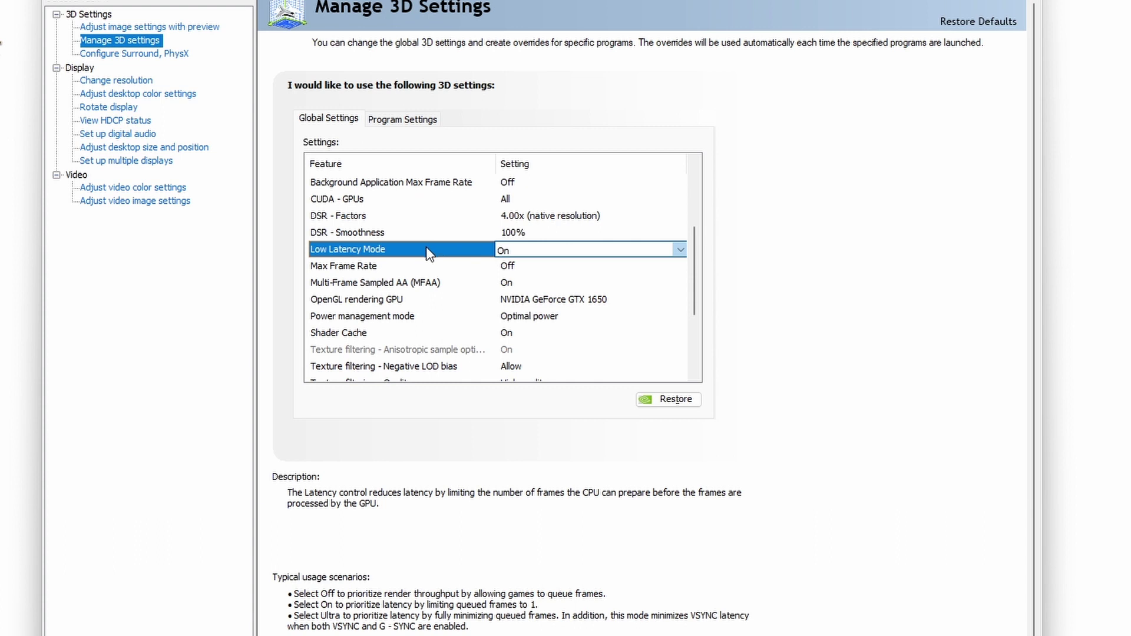
click(534, 256)
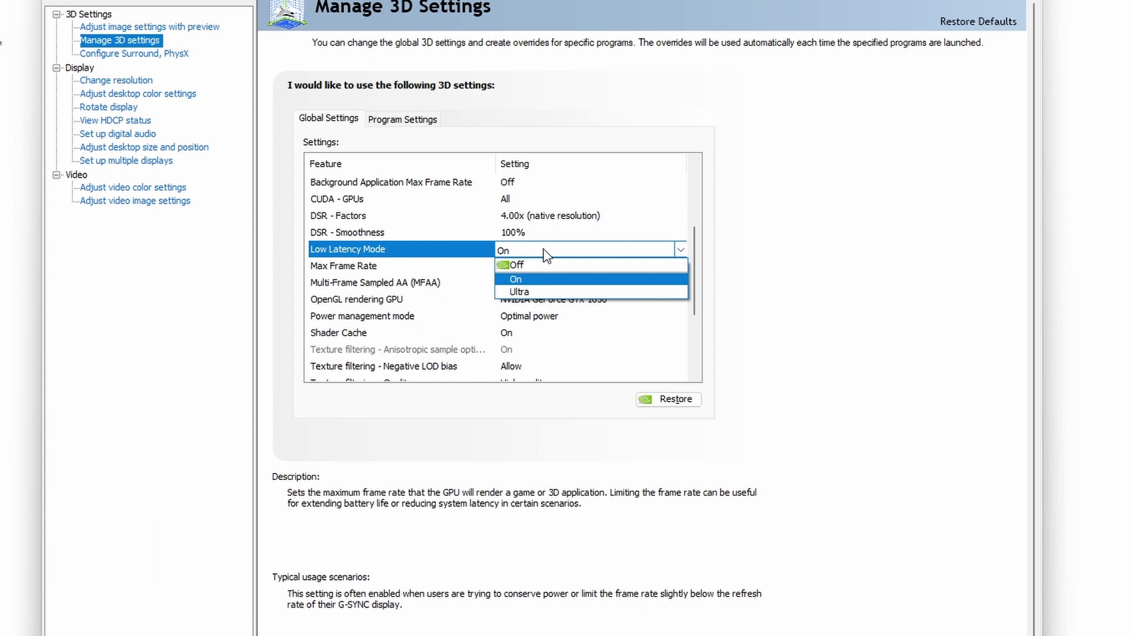
click(534, 291)
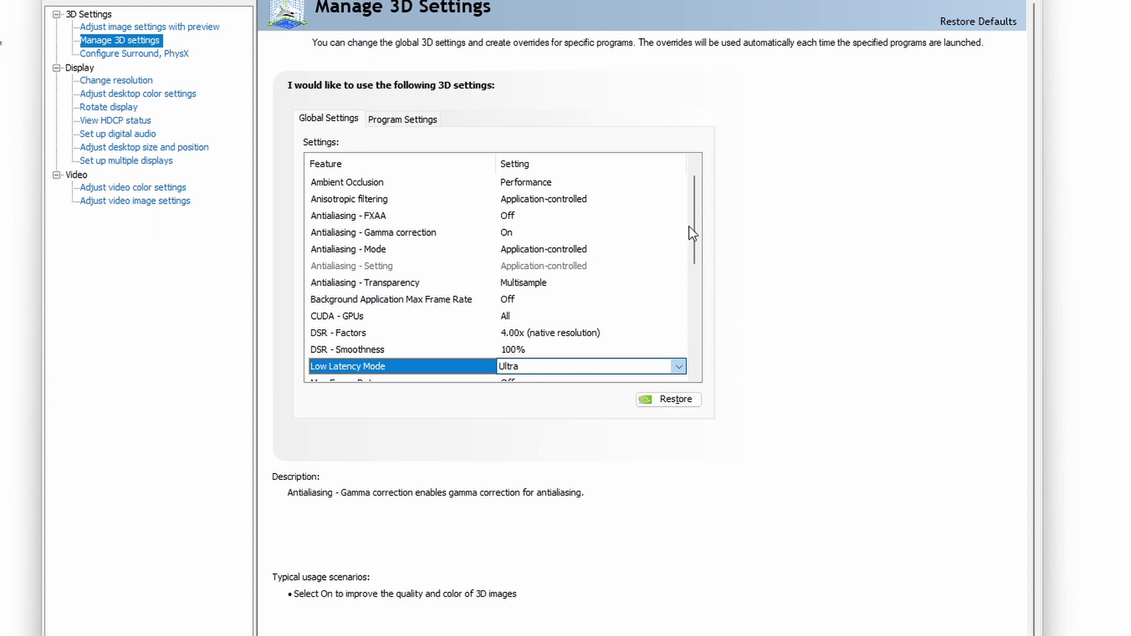
Turn on Max Frame Rate in the global 3D settings and raise its limit to 1000 FPS
drag(691, 225, 692, 280)
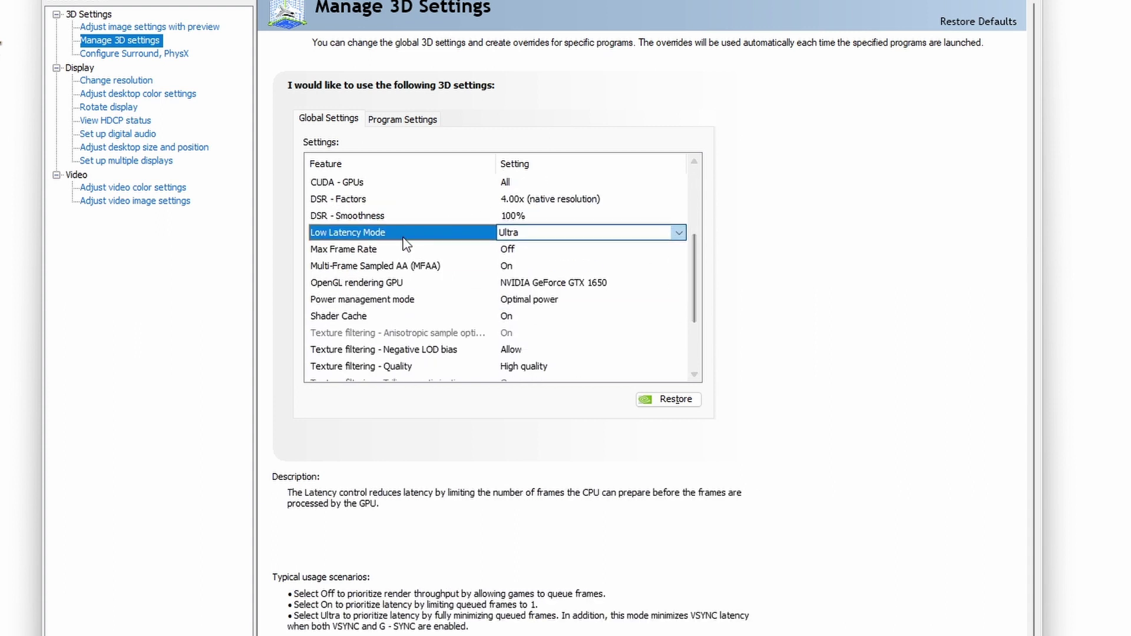
click(383, 248)
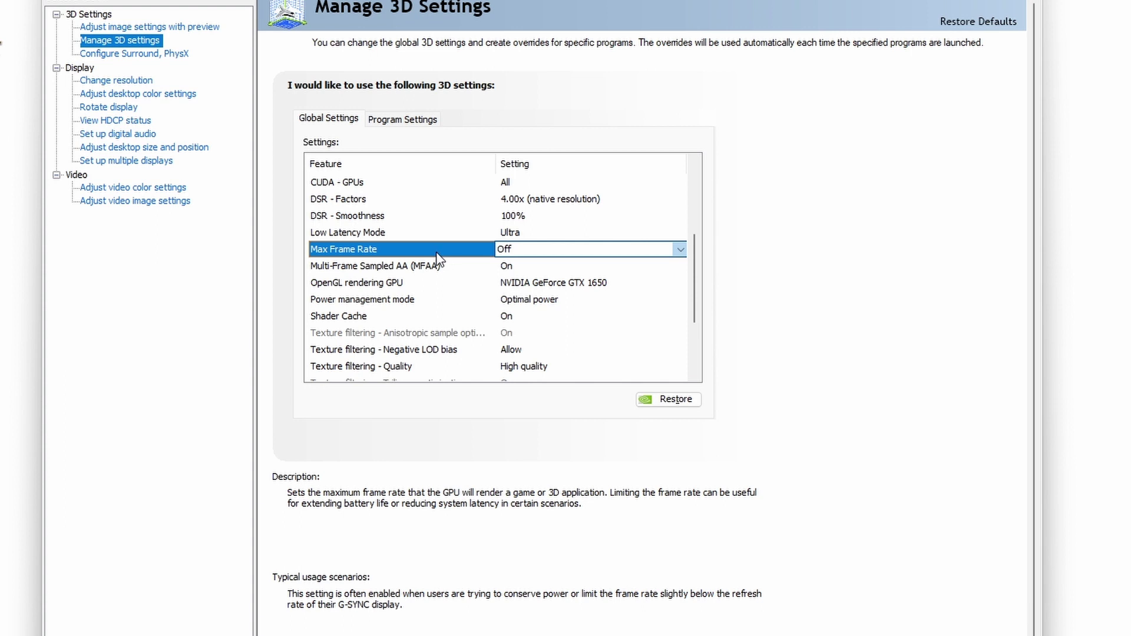
click(581, 250)
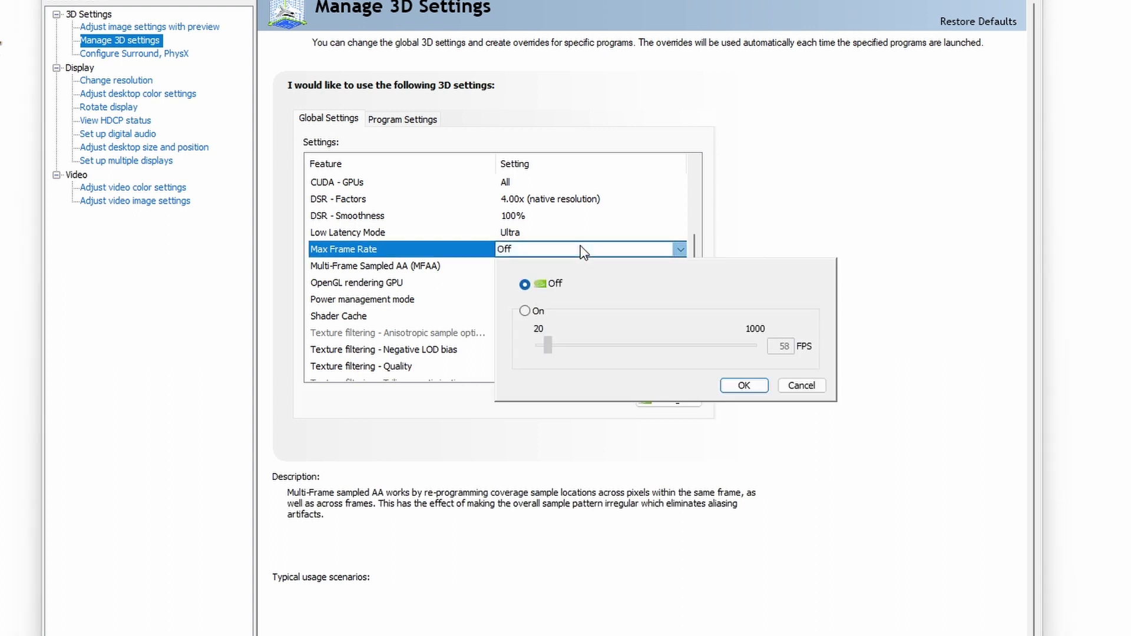
click(581, 250)
click(581, 250)
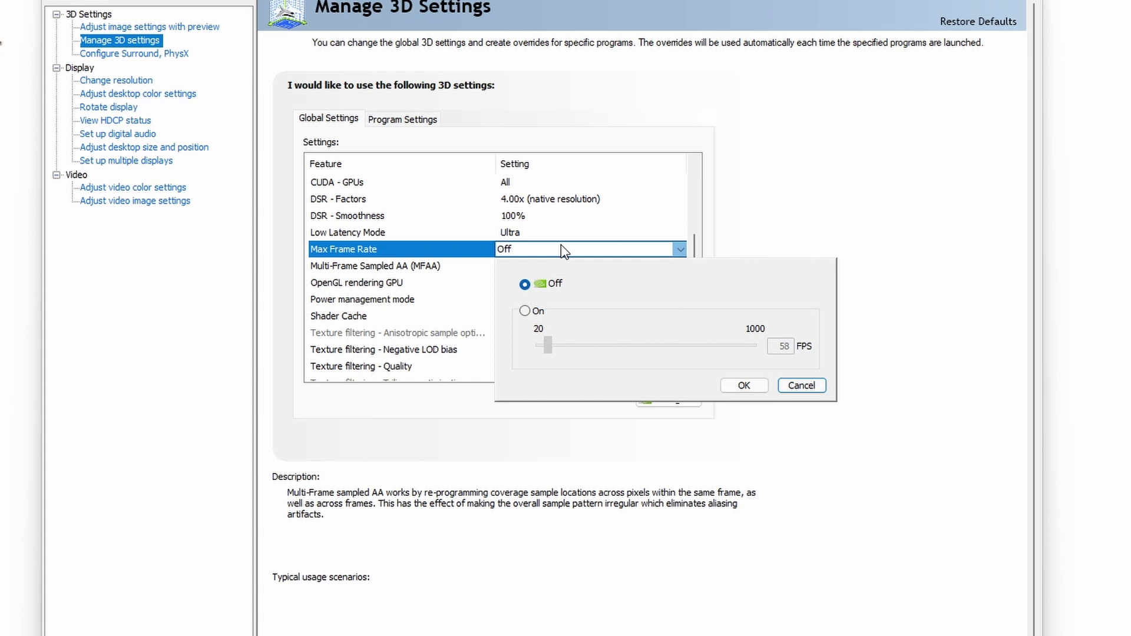
click(527, 249)
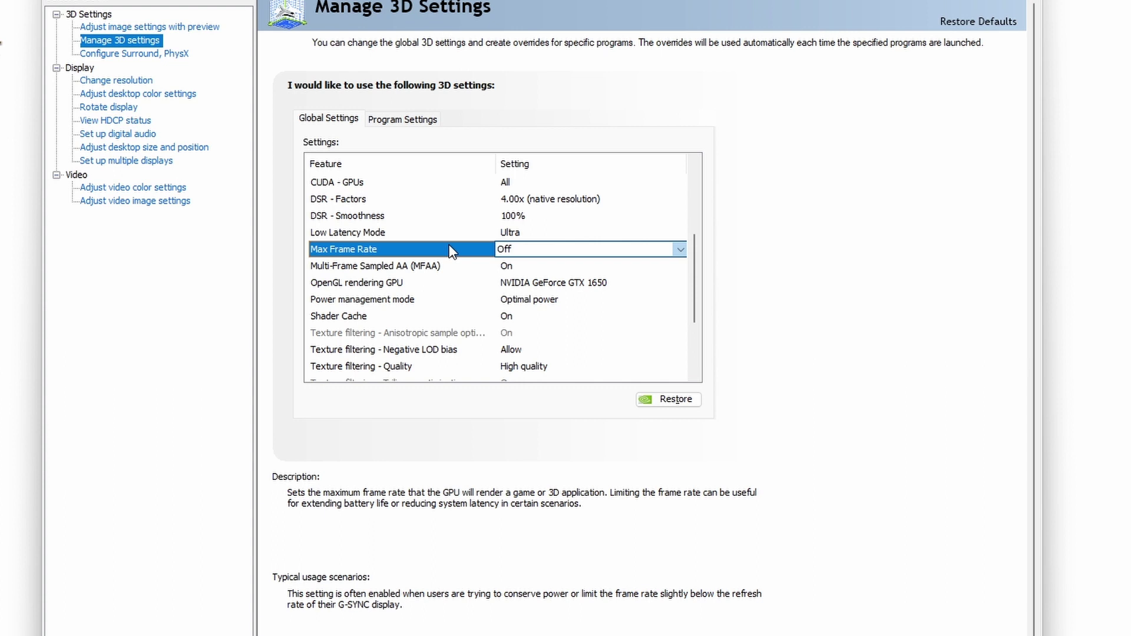
click(555, 252)
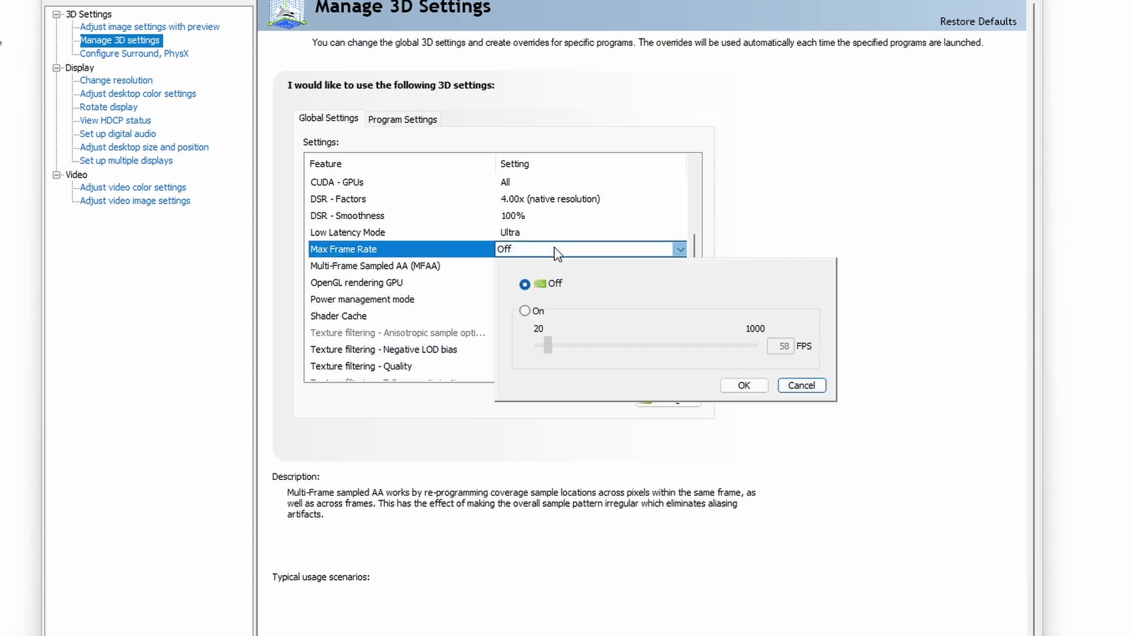
click(527, 311)
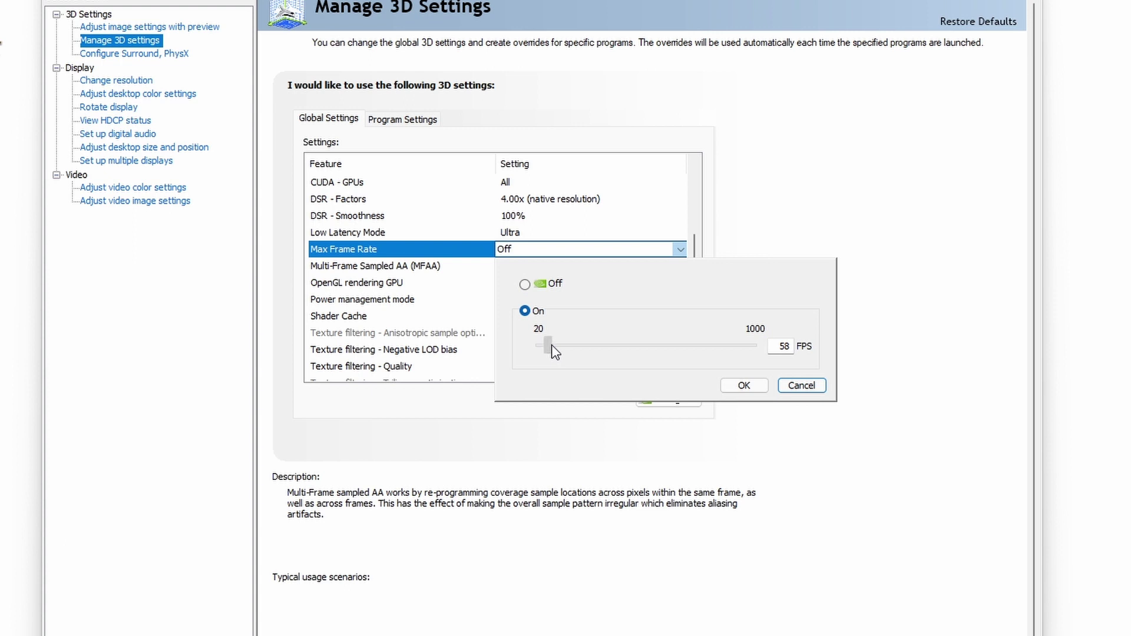
drag(552, 346, 838, 366)
click(745, 386)
Check the Multi-Frame Sampled AA (MFAA) setting and choose NVIDIA GeForce GTX 1650 as the OpenGL rendering GPU
click(480, 269)
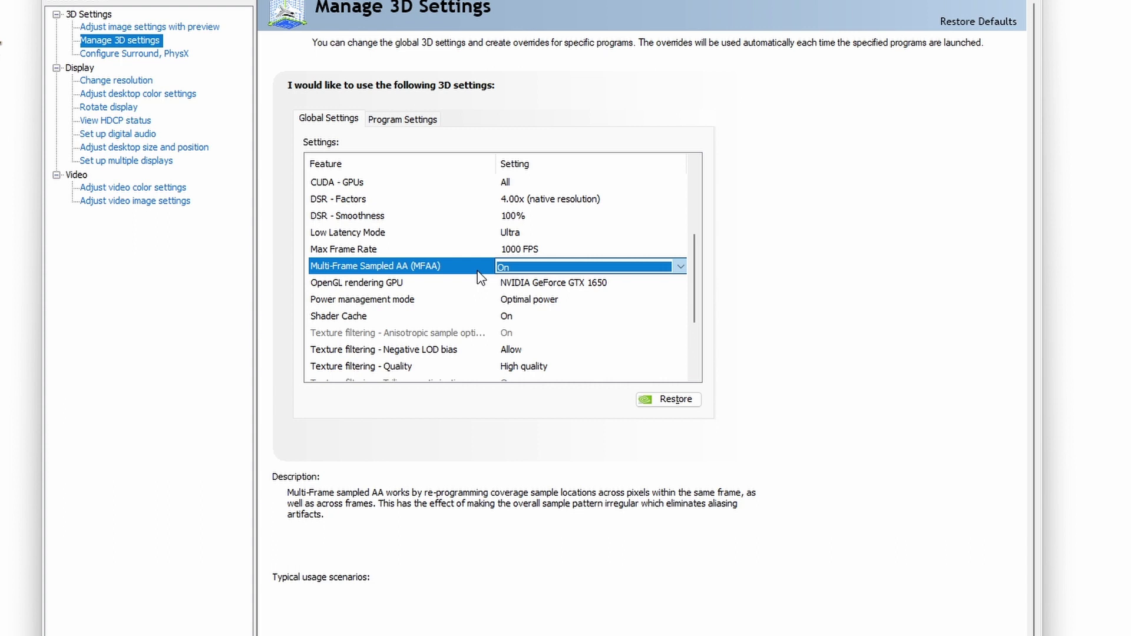
click(512, 284)
click(511, 284)
click(511, 284)
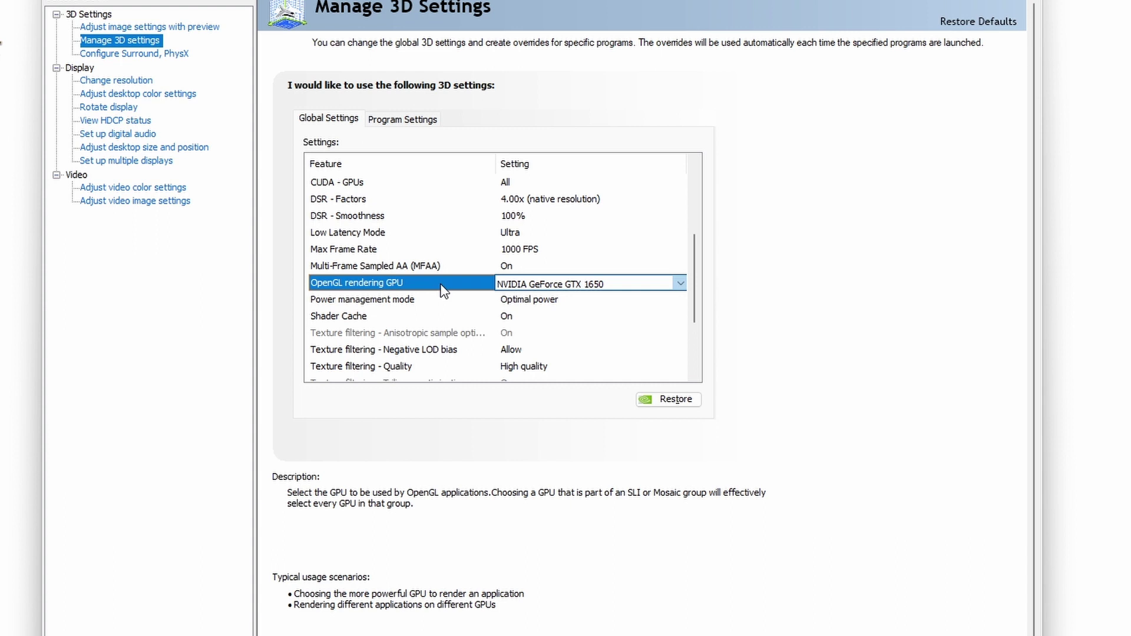
click(526, 288)
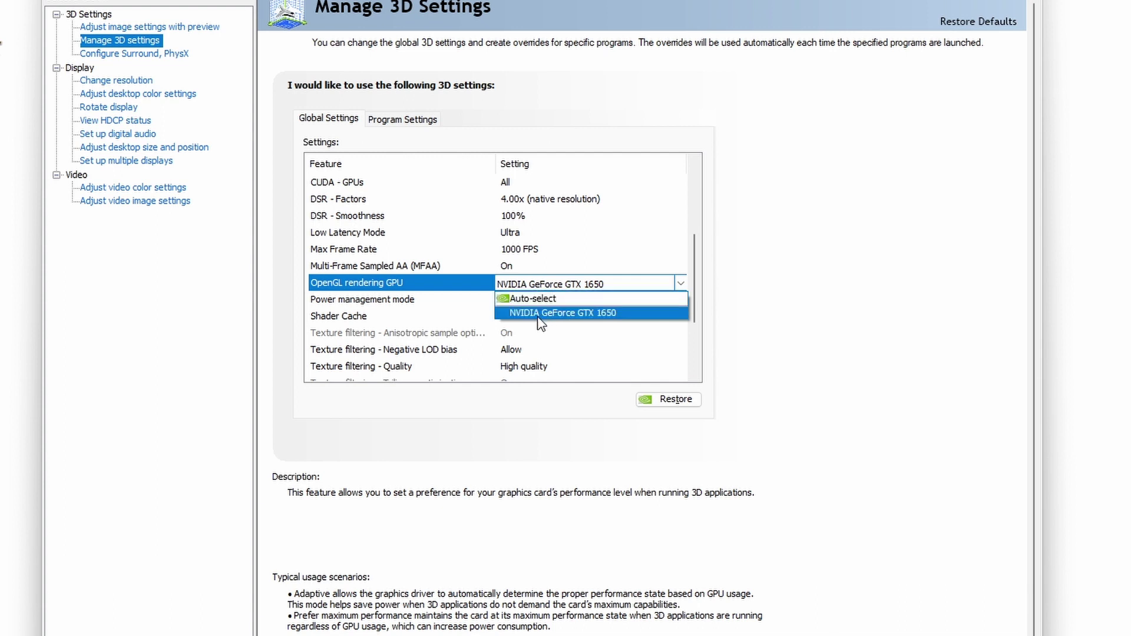
click(537, 313)
click(536, 285)
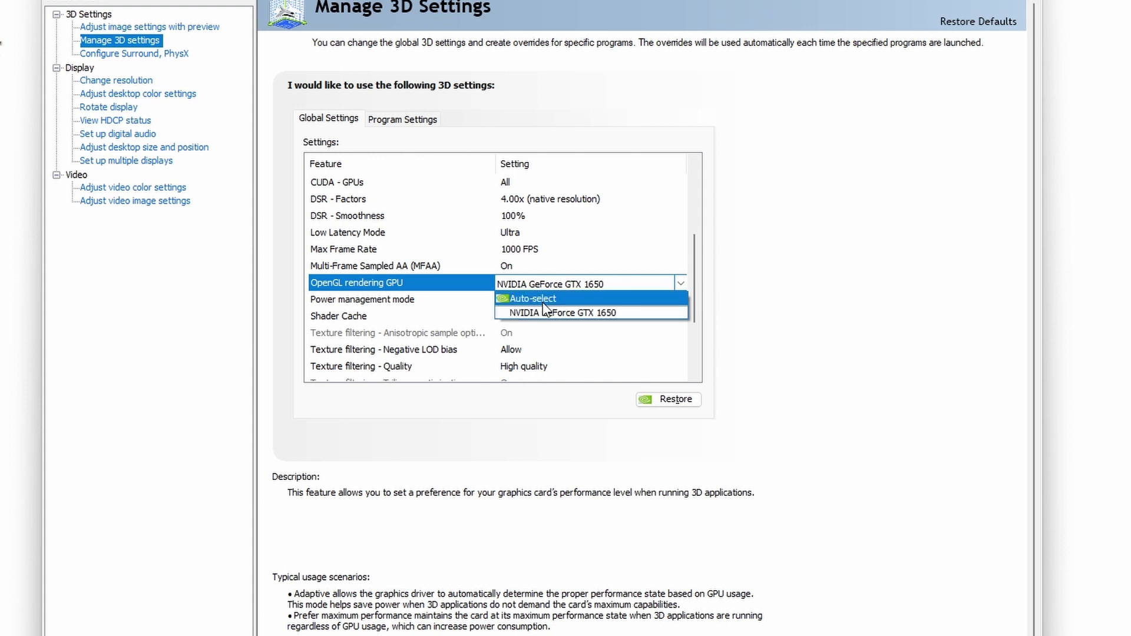
click(554, 313)
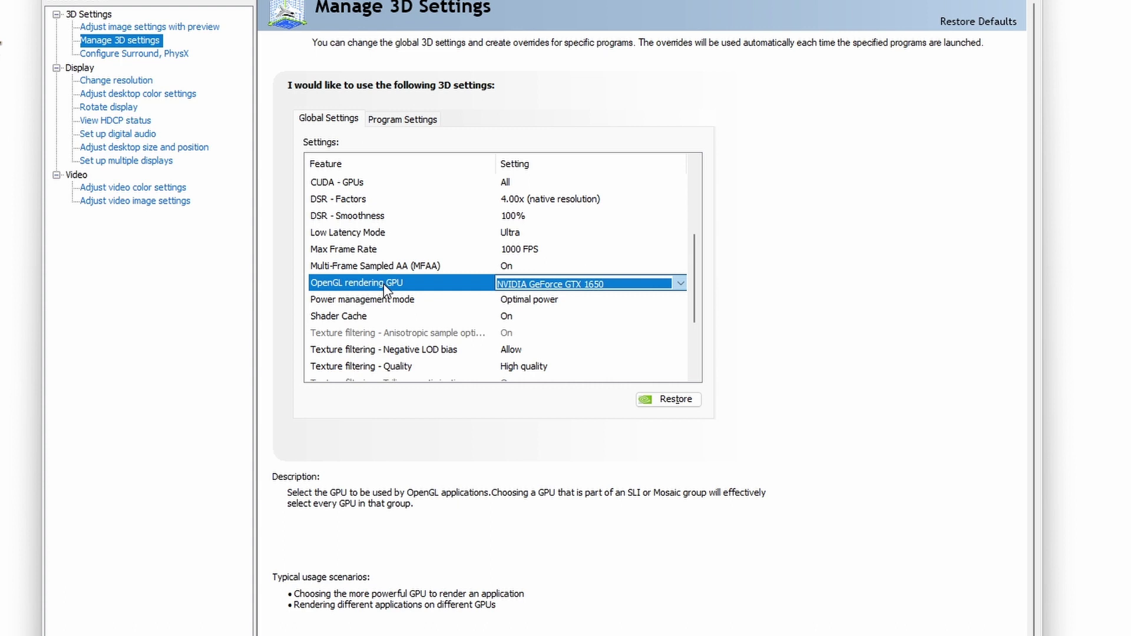
Set the Power management mode to Prefer maximum performance
click(364, 302)
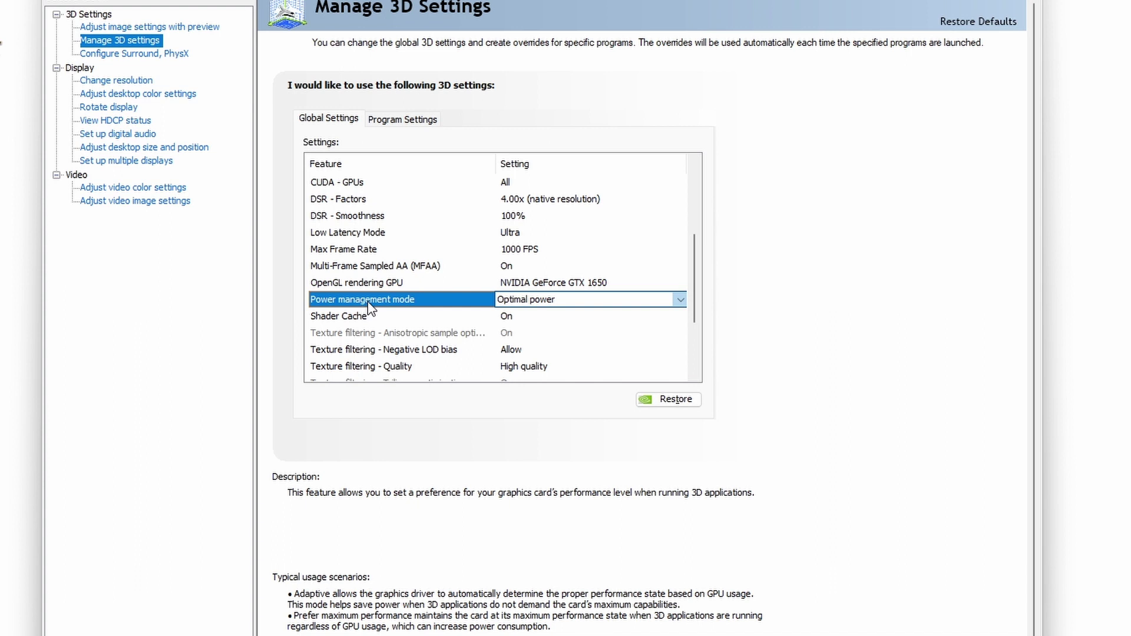
click(582, 304)
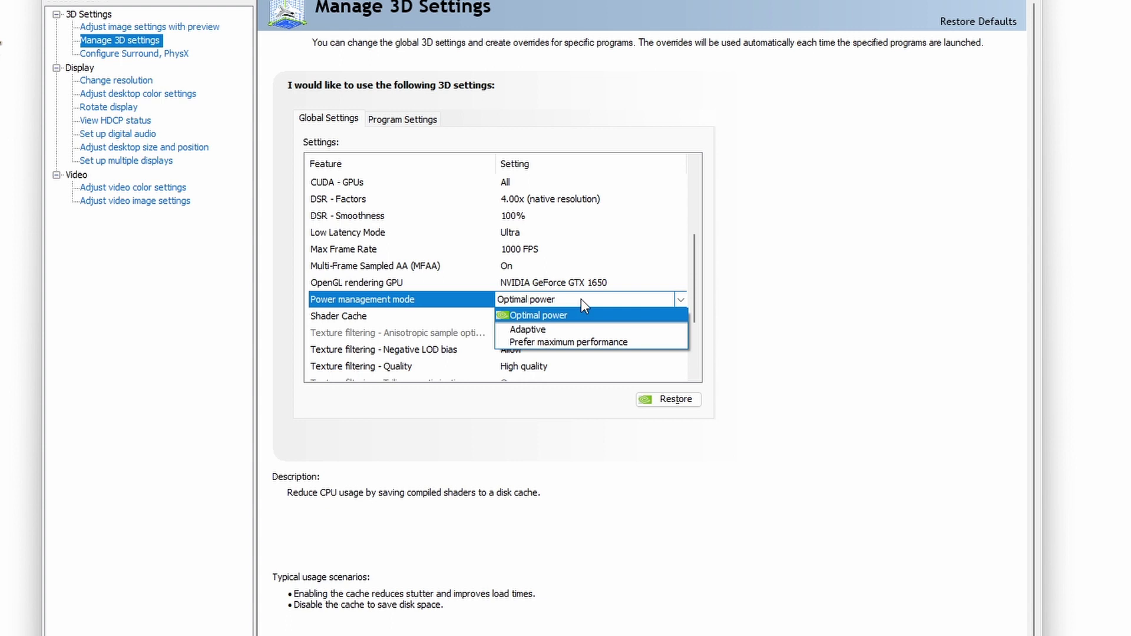
click(534, 303)
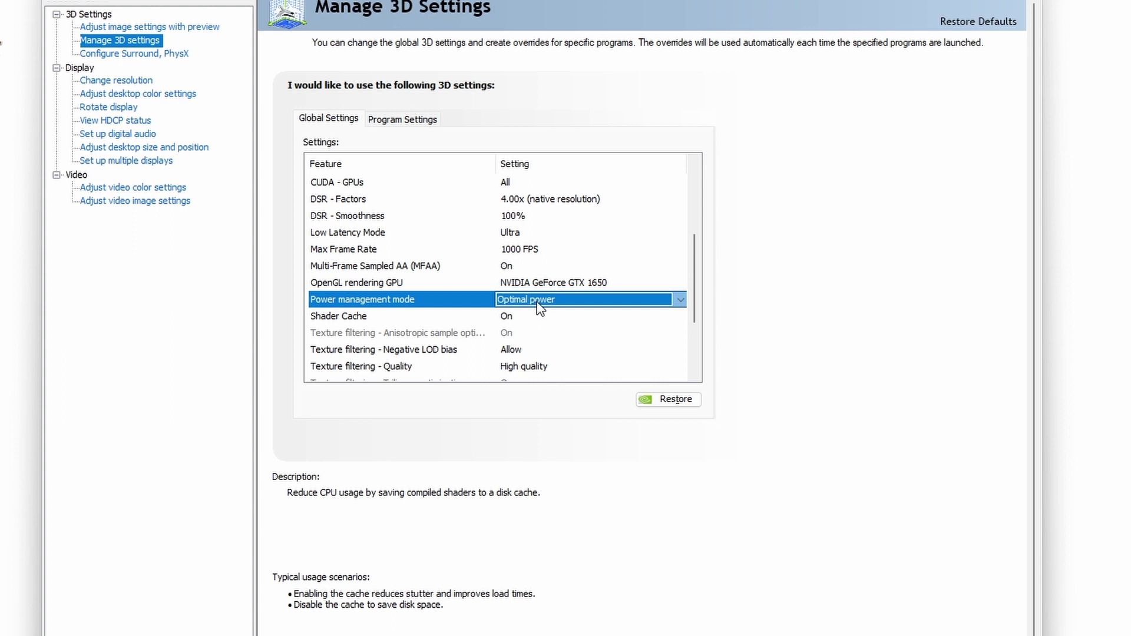
click(537, 302)
click(545, 338)
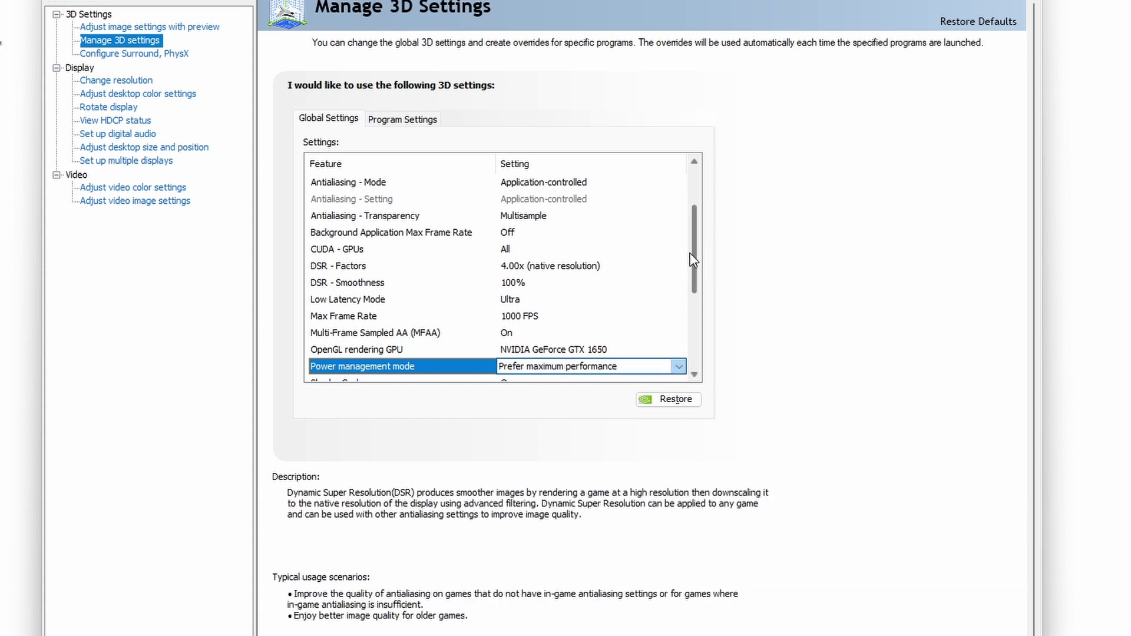
Set the Power management mode back to Optimal power
drag(694, 260, 702, 334)
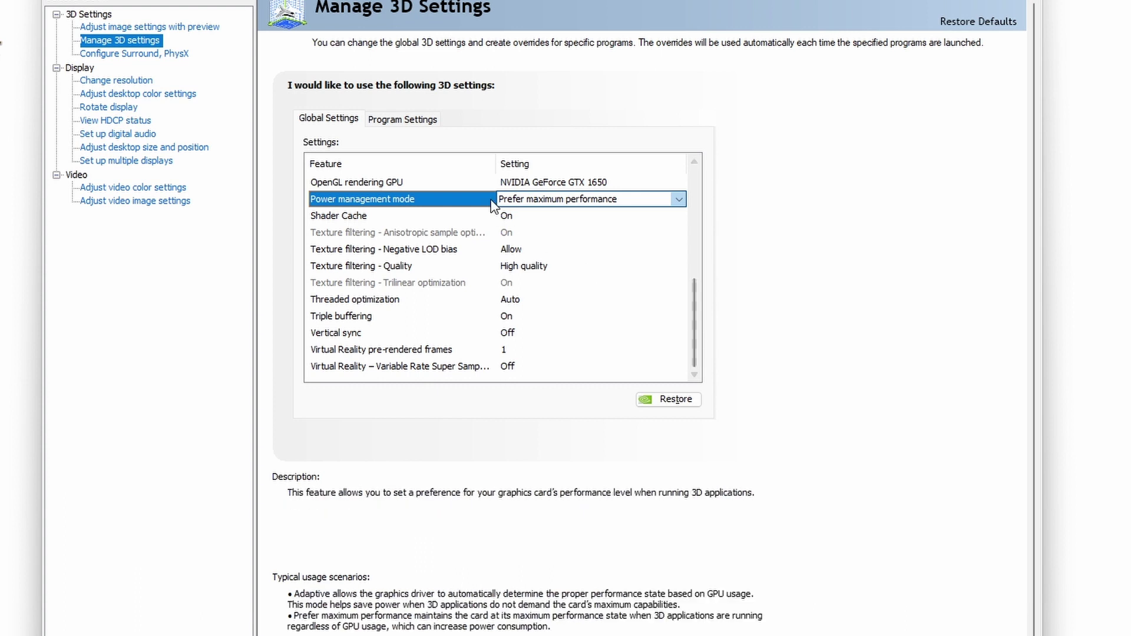
click(514, 201)
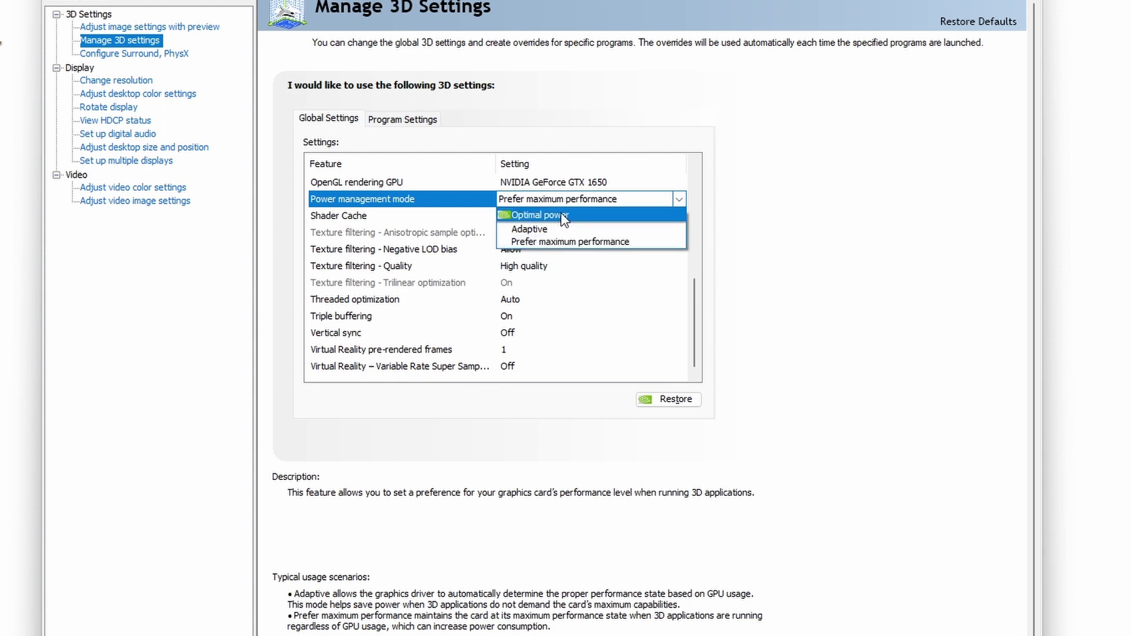
click(564, 217)
click(690, 313)
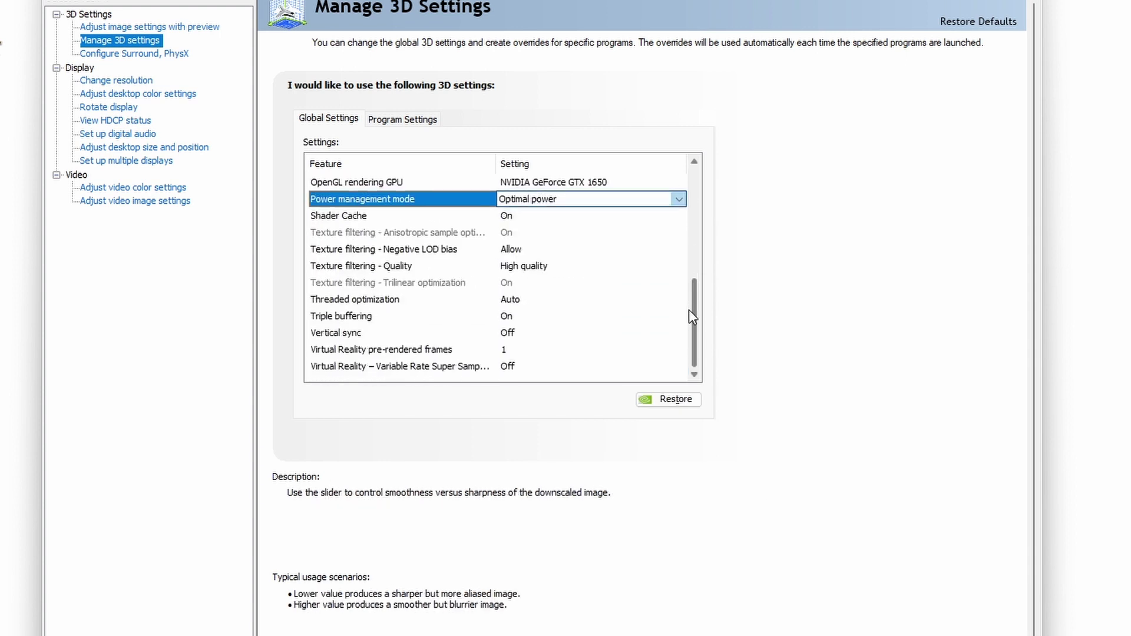
Check the Shader Cache setting and select the Texture filtering - Negative LOD bias feature
click(335, 219)
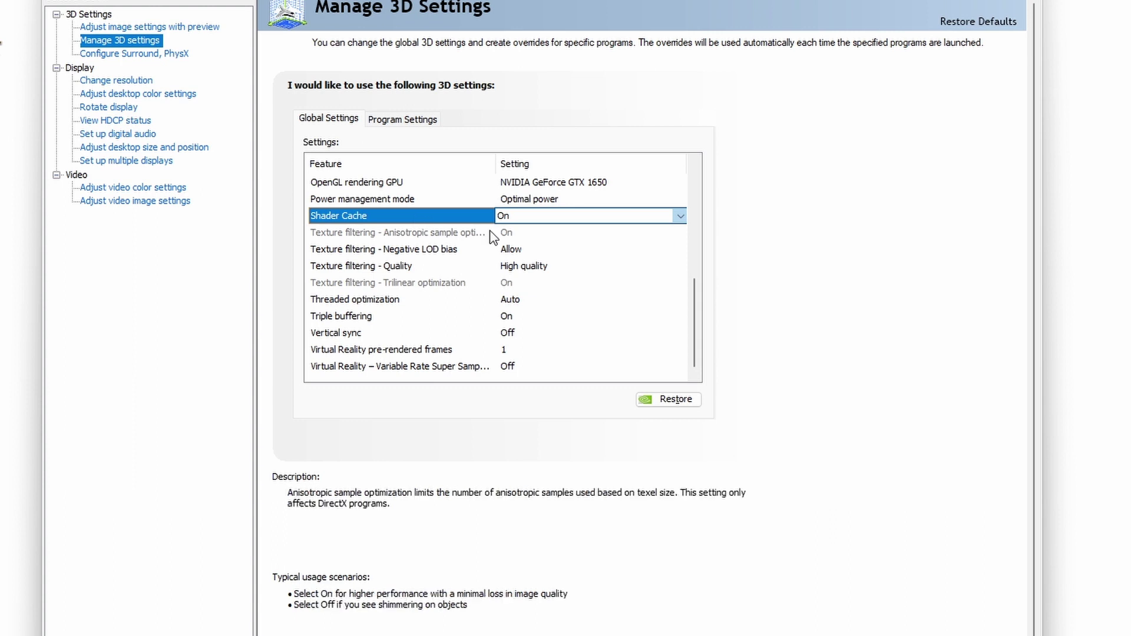
click(520, 218)
click(519, 217)
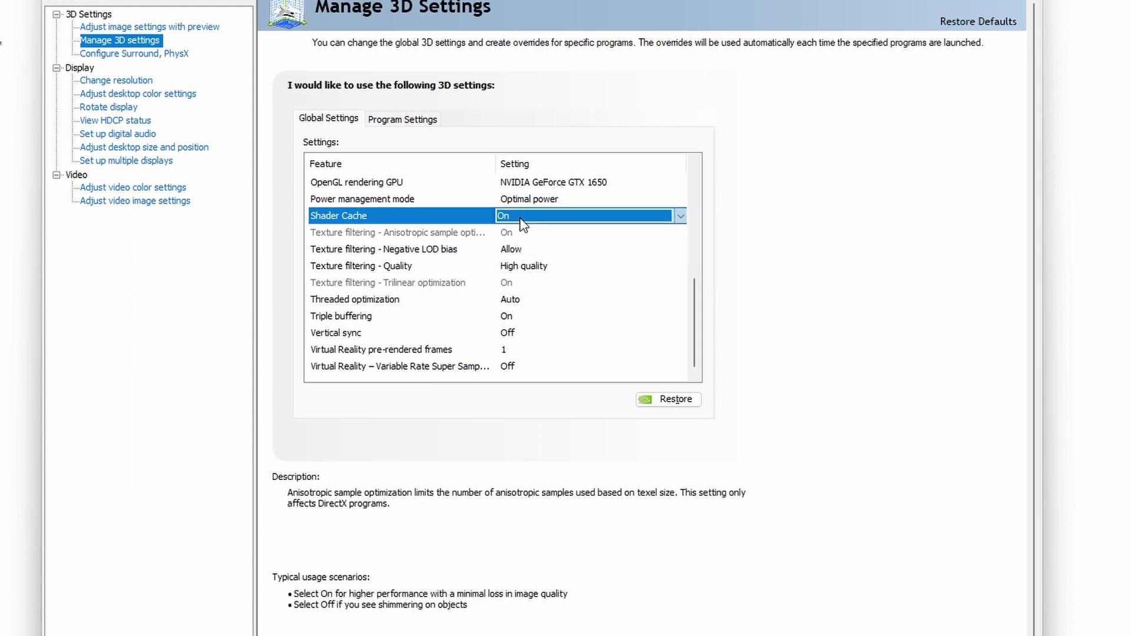
click(417, 252)
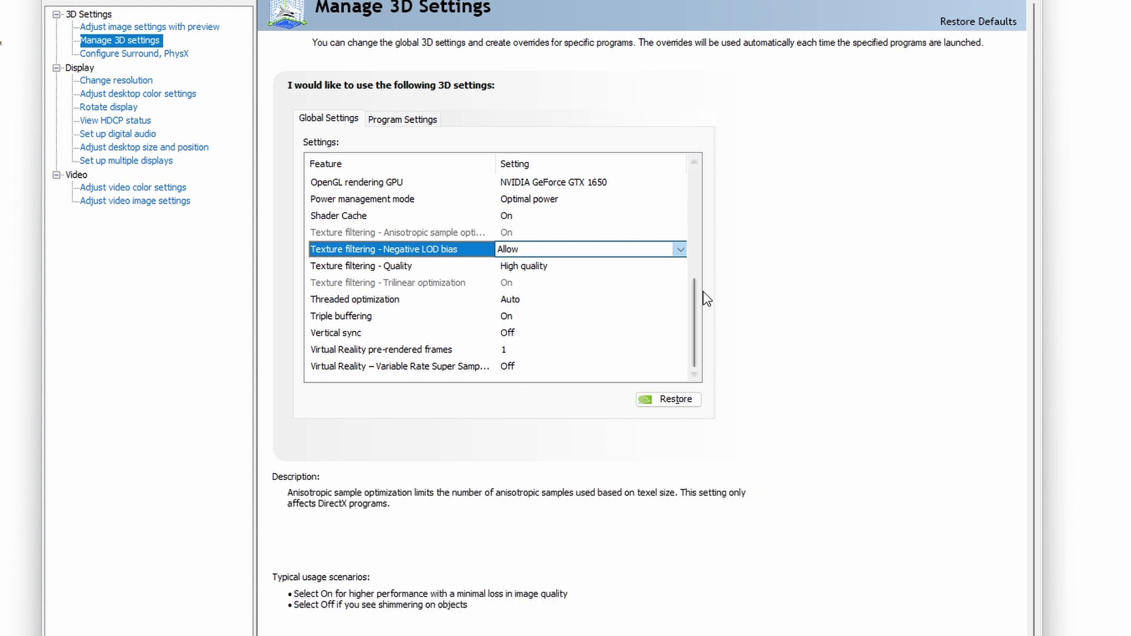
Review the available Anisotropic filtering options and leave the setting at Application-controlled
drag(696, 319, 693, 219)
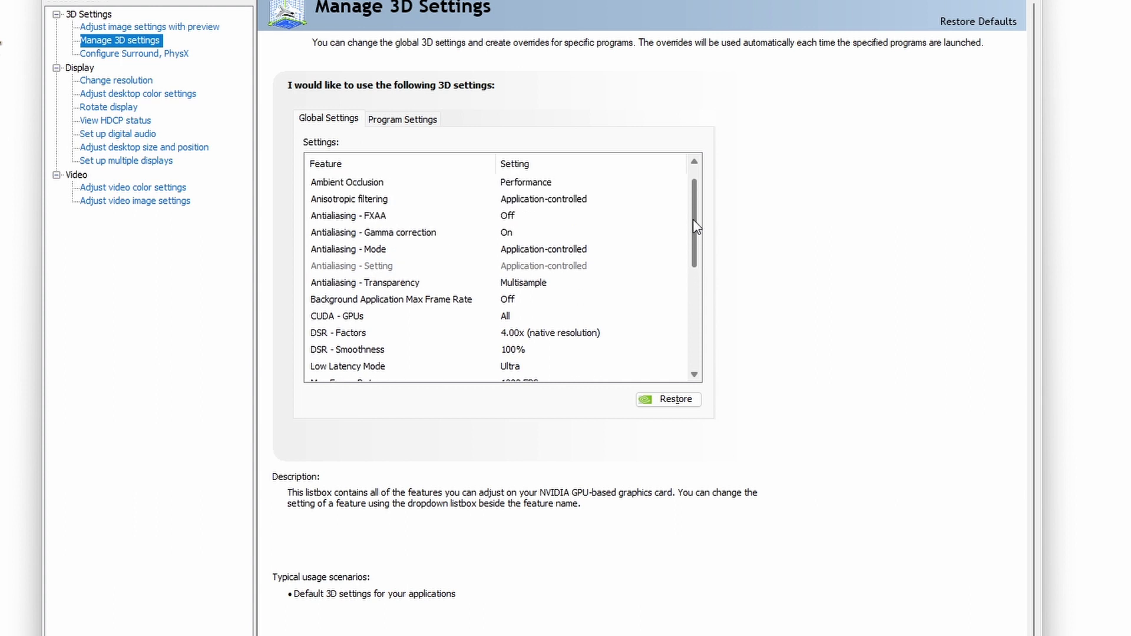
click(538, 201)
click(538, 200)
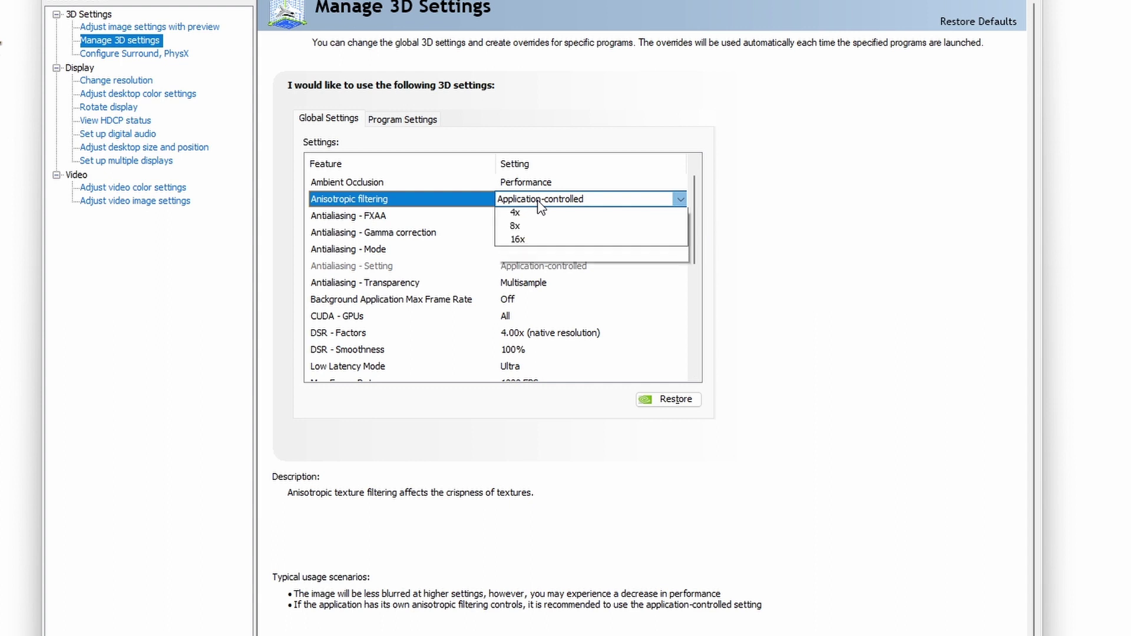
click(537, 200)
click(538, 200)
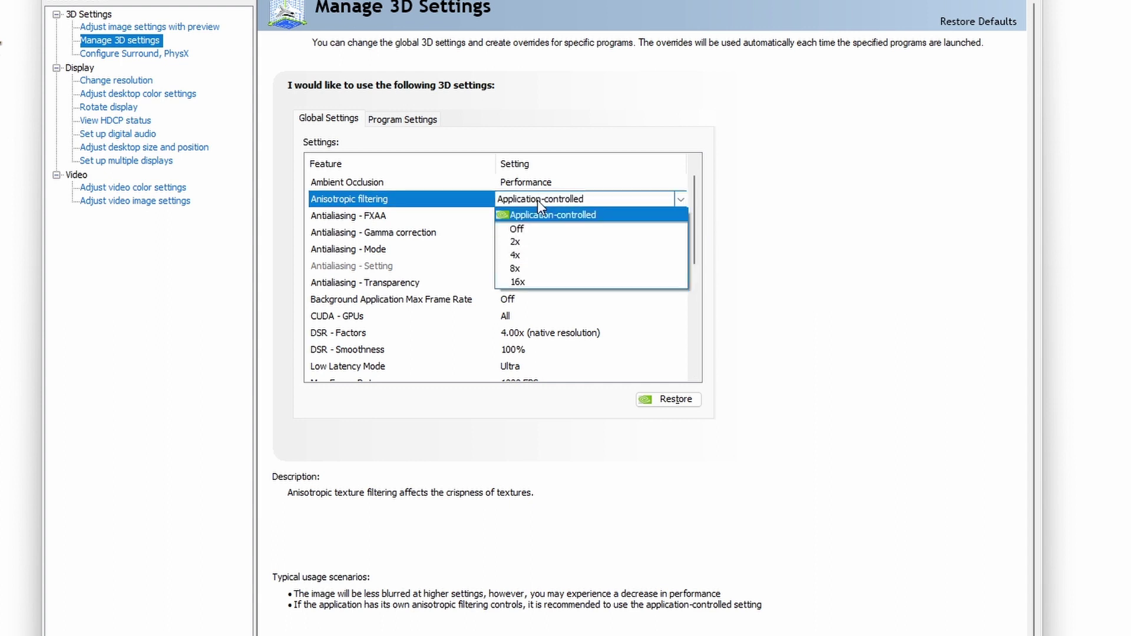
click(537, 200)
click(538, 199)
click(537, 200)
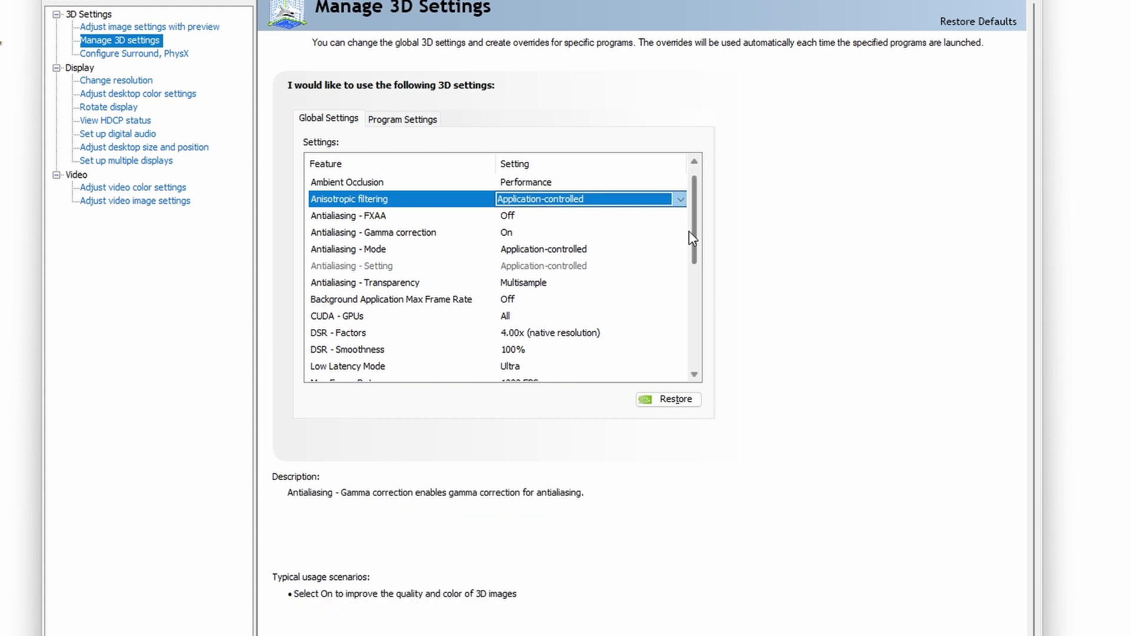
drag(692, 241, 702, 359)
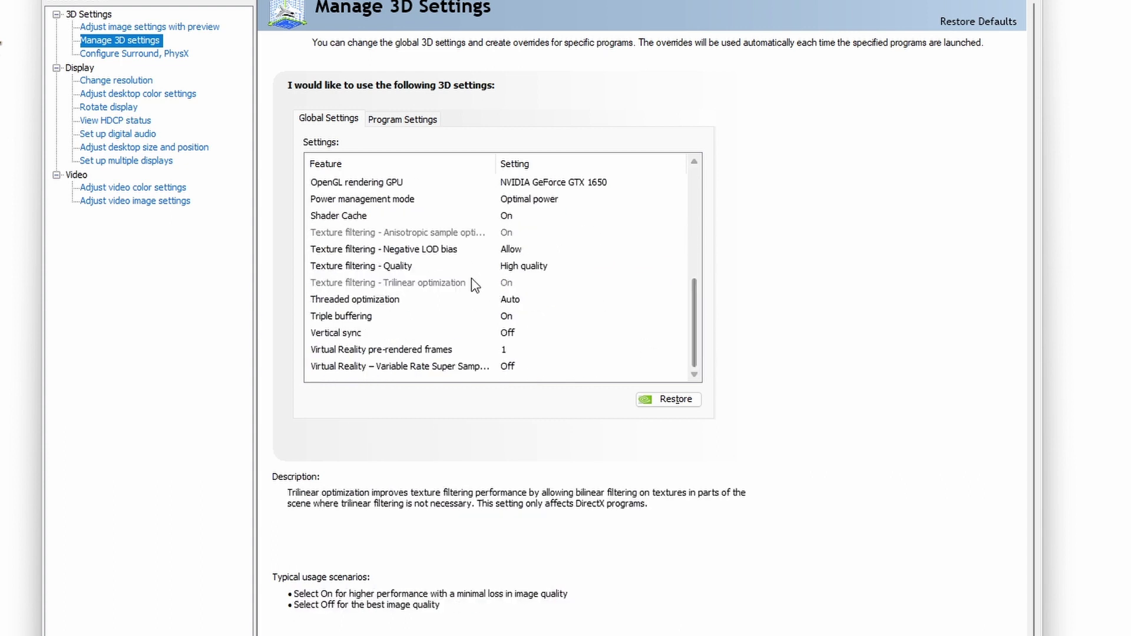
mouse_move(360, 250)
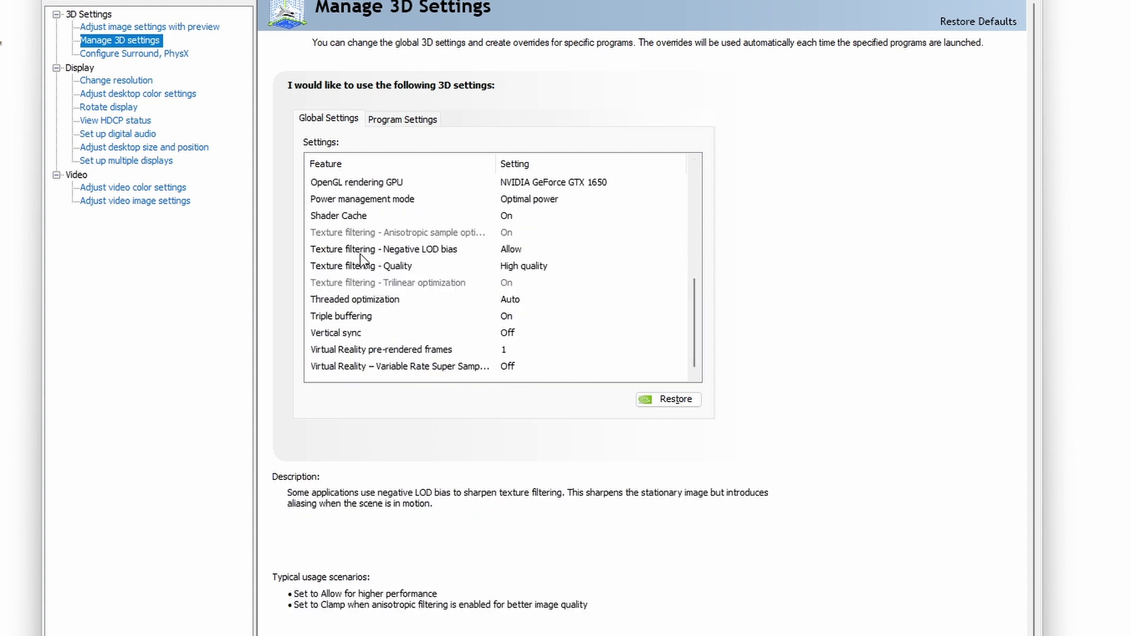
Review the Texture filtering - Negative LOD bias options and leave the setting at Allow
click(360, 252)
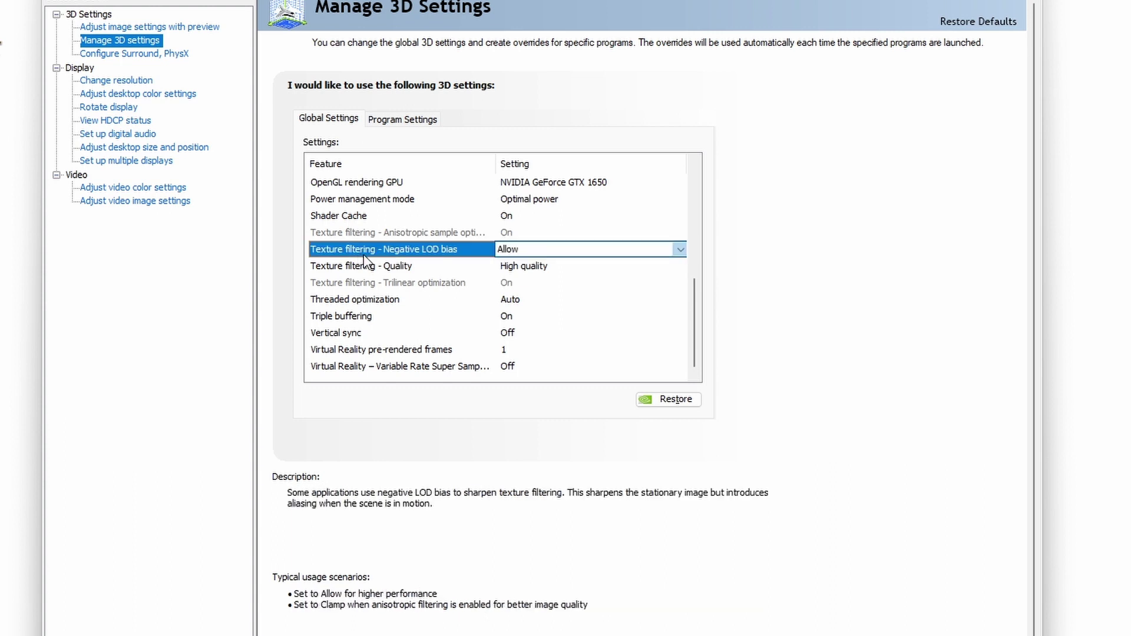
click(524, 251)
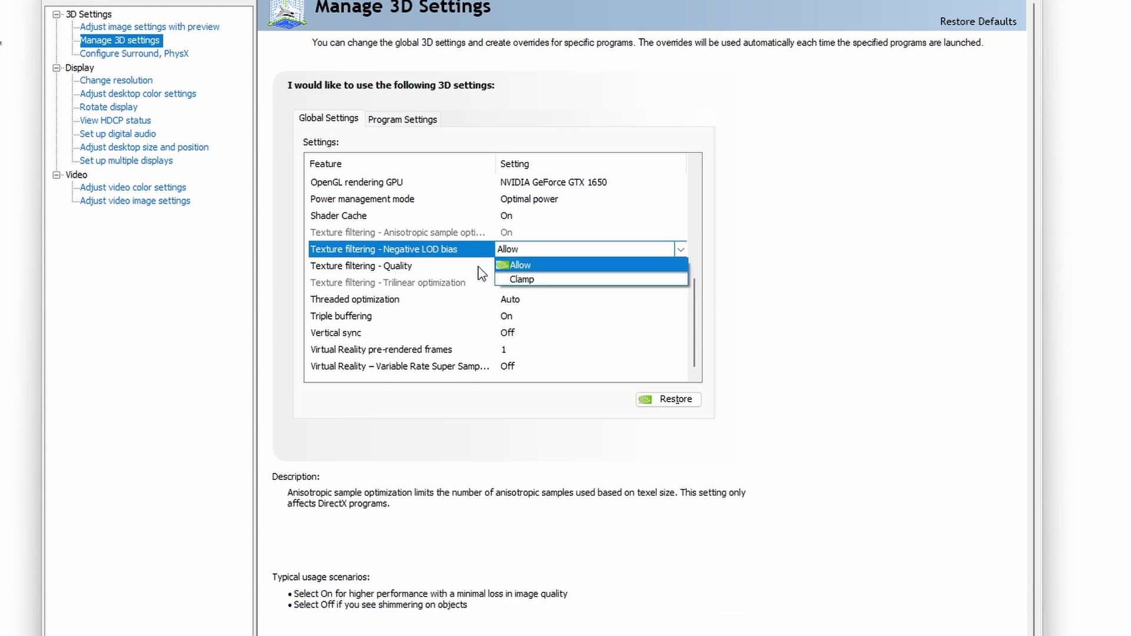
click(454, 272)
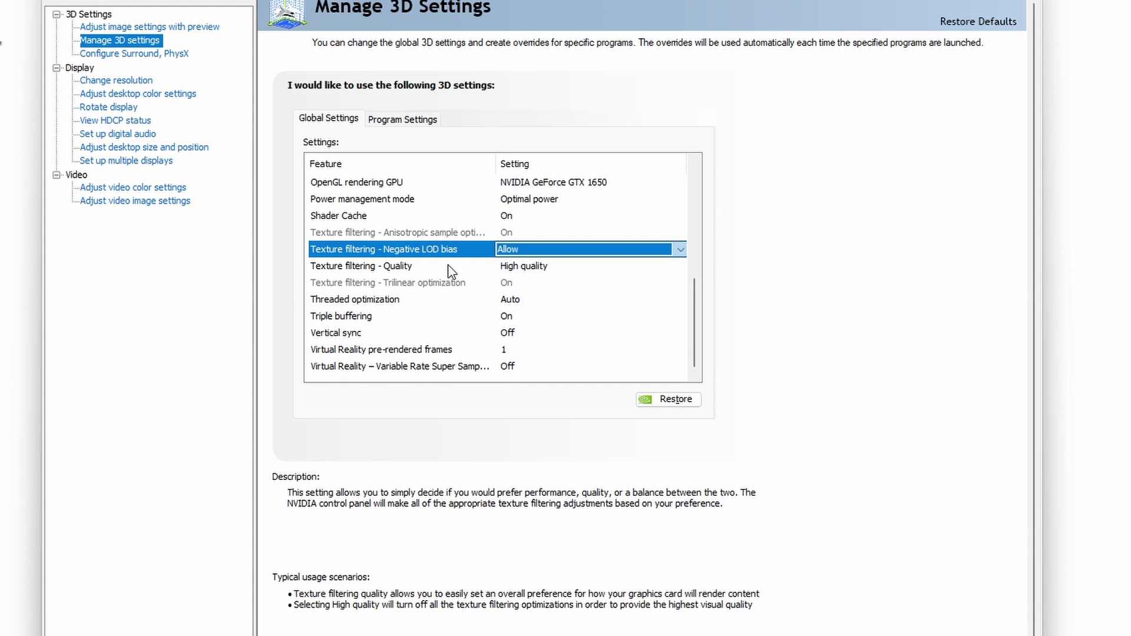
Set Texture filtering - Quality to High performance
click(410, 267)
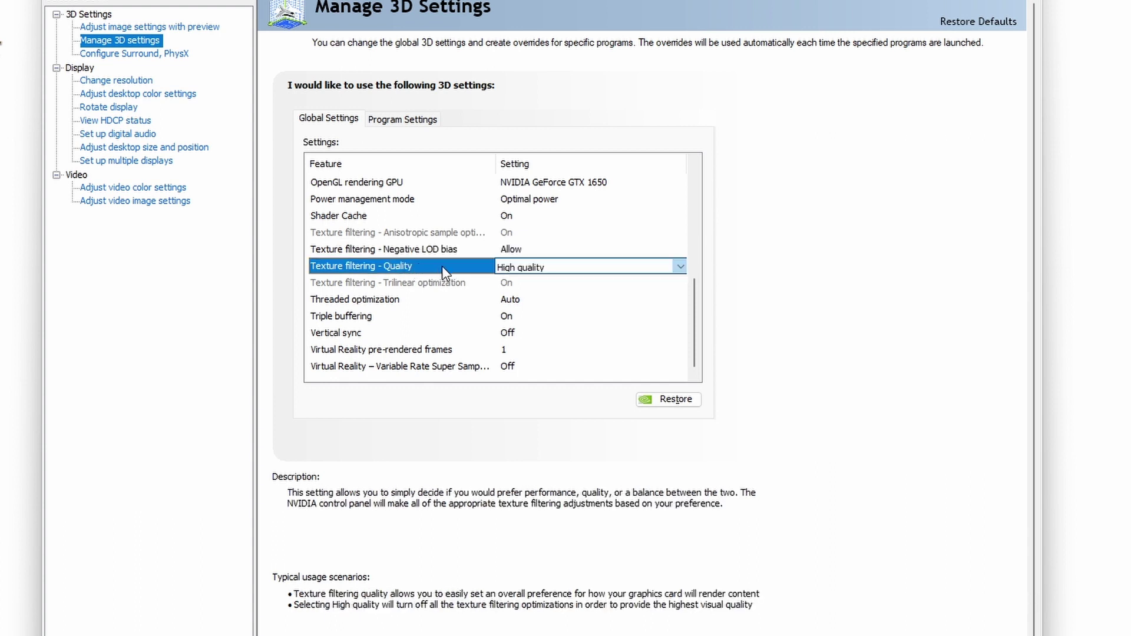
click(498, 268)
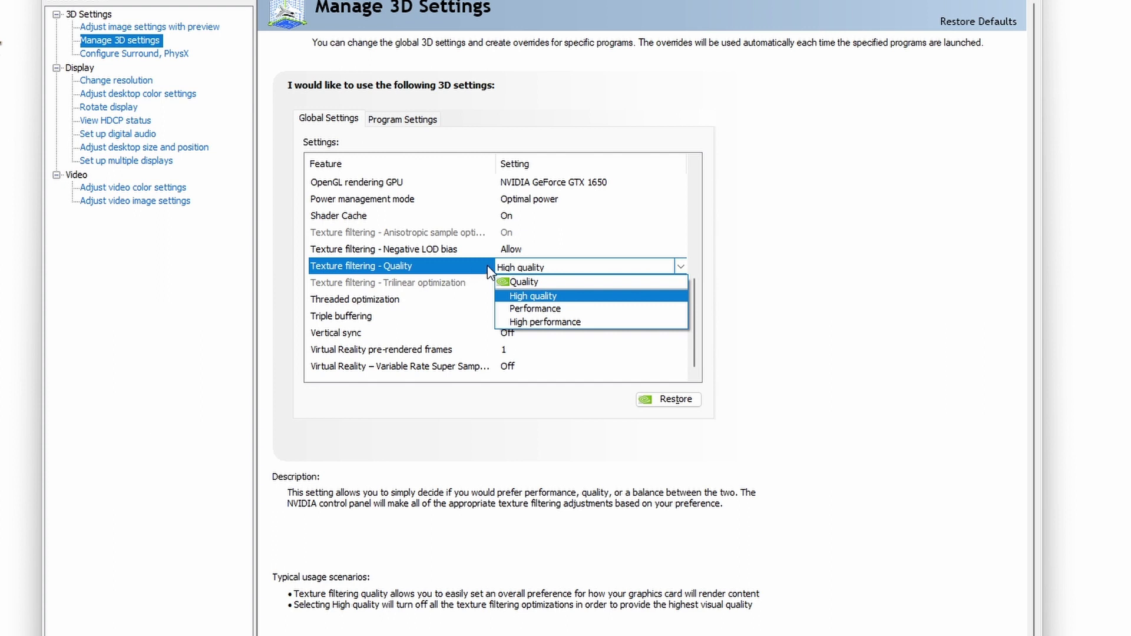
click(534, 325)
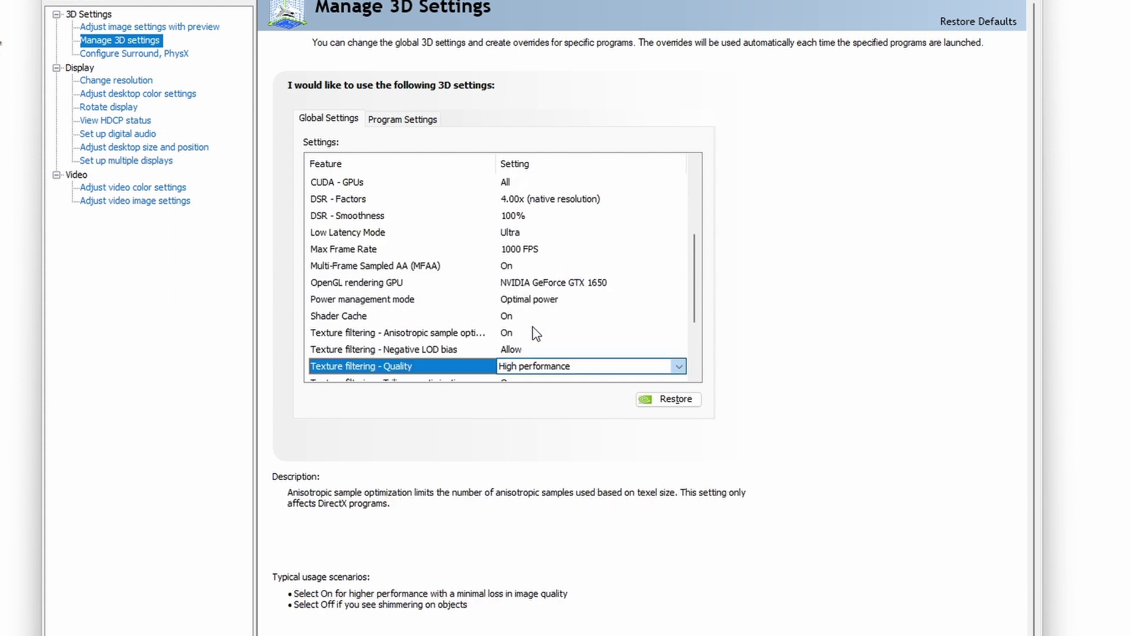
Switch Texture filtering - Quality to High quality
drag(697, 261, 688, 327)
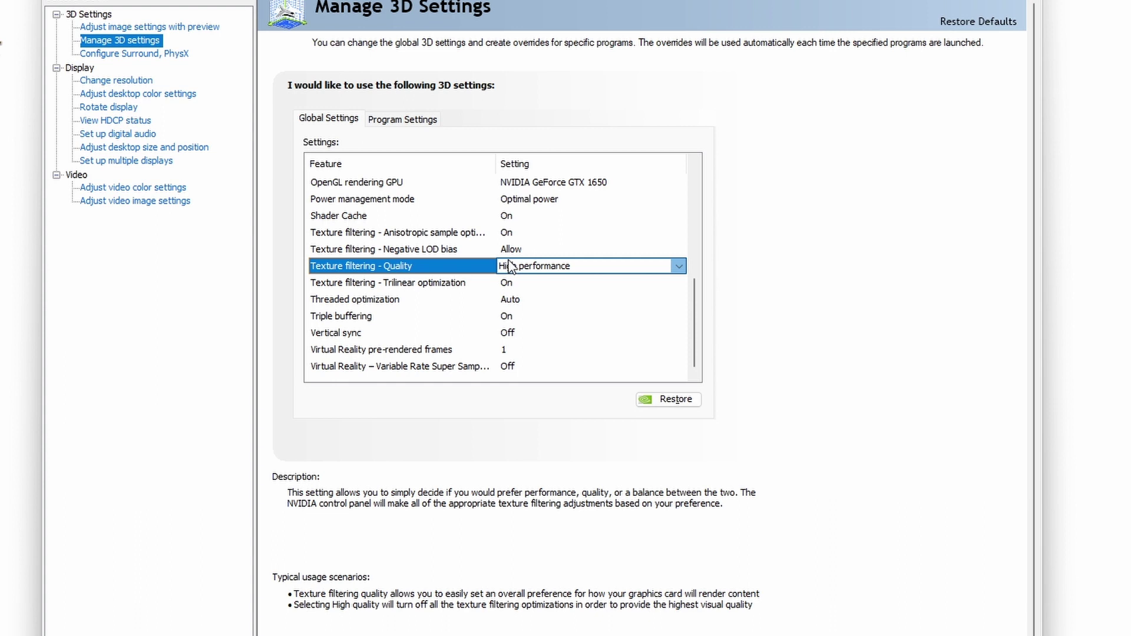
click(511, 270)
click(530, 296)
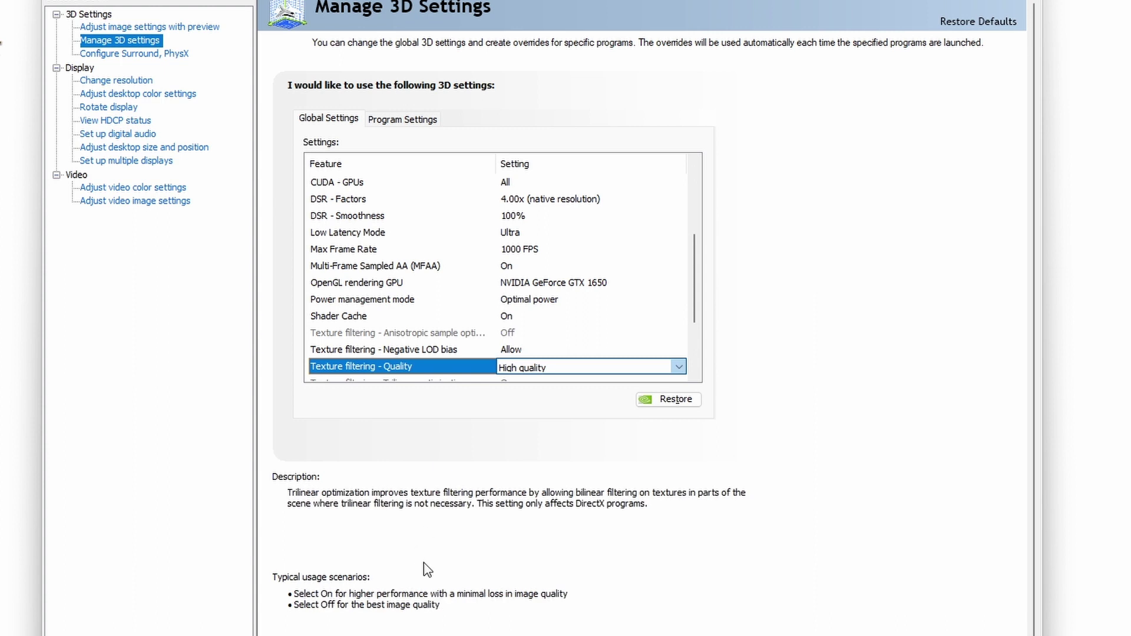
Change Texture filtering - Quality back to High performance
click(519, 371)
click(519, 368)
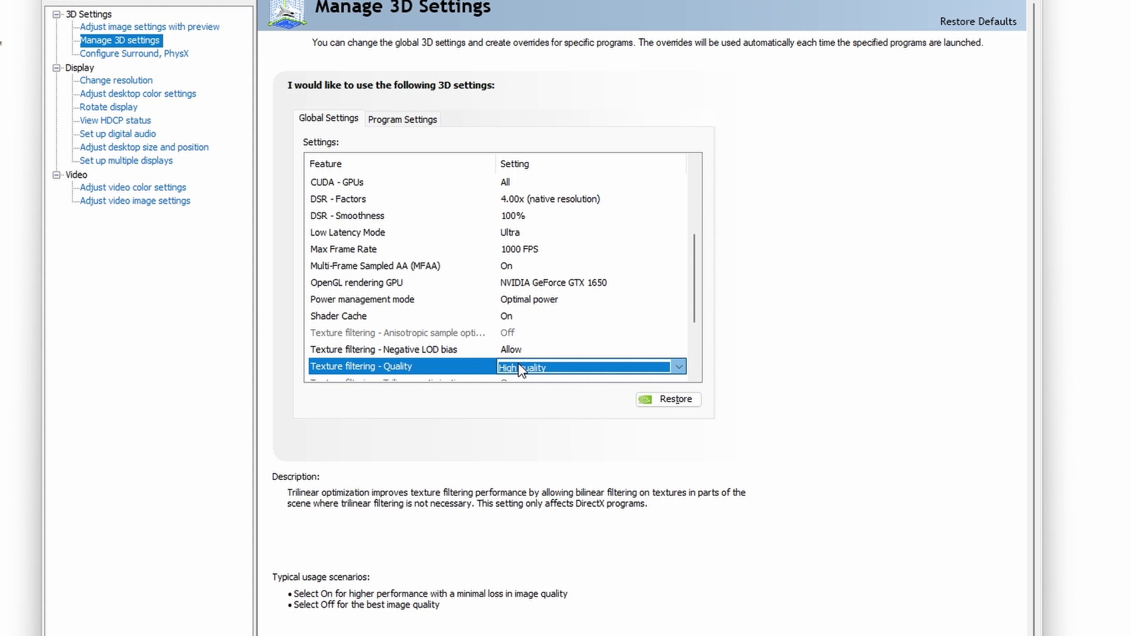
click(521, 370)
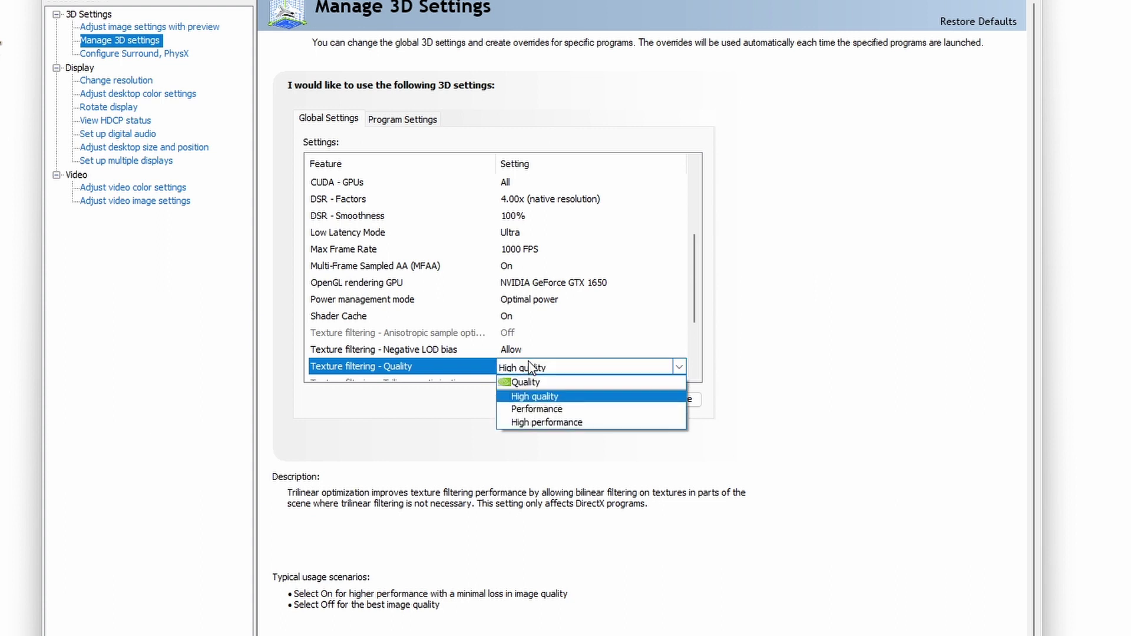
click(546, 422)
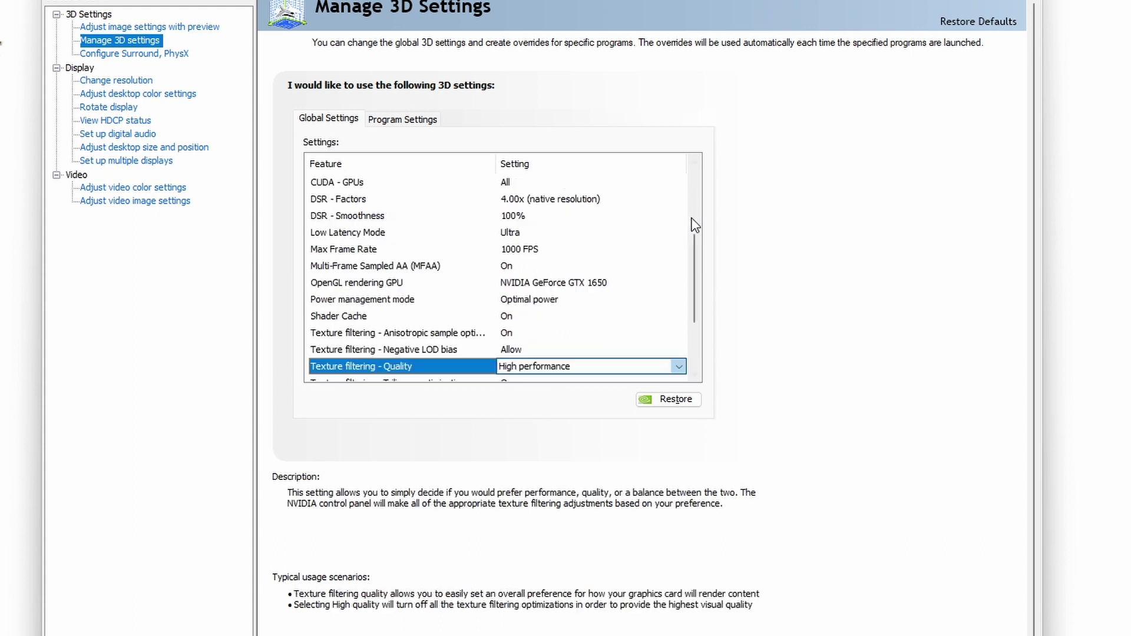
Check the Texture filtering - Trilinear optimization setting and review the Threaded optimization options, leaving Threaded optimization at Auto
drag(692, 259, 689, 321)
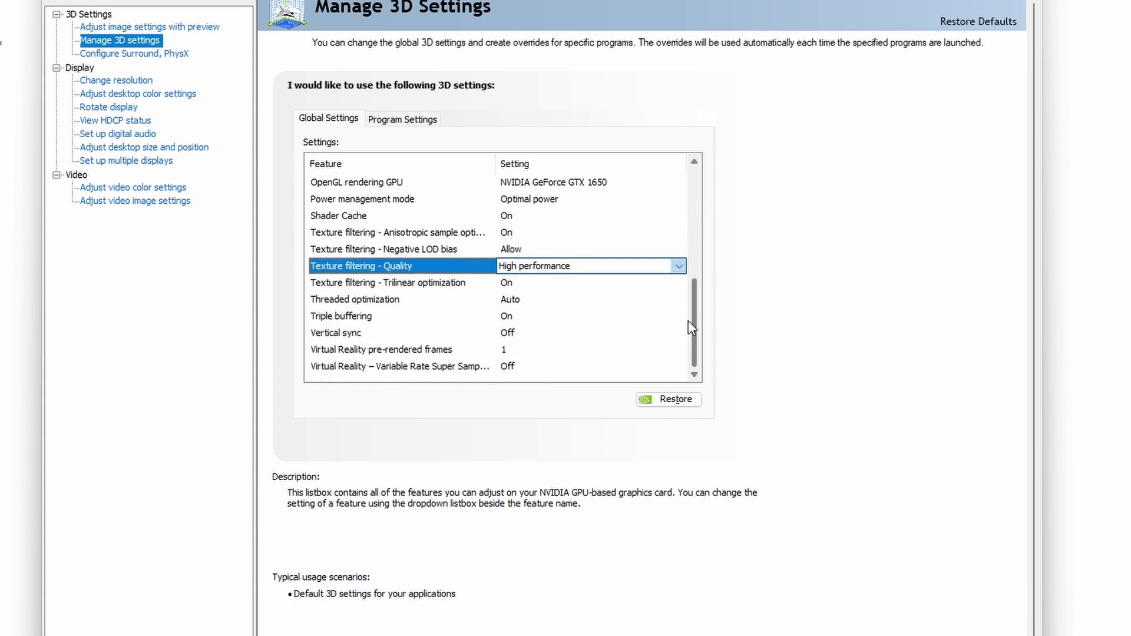
click(425, 287)
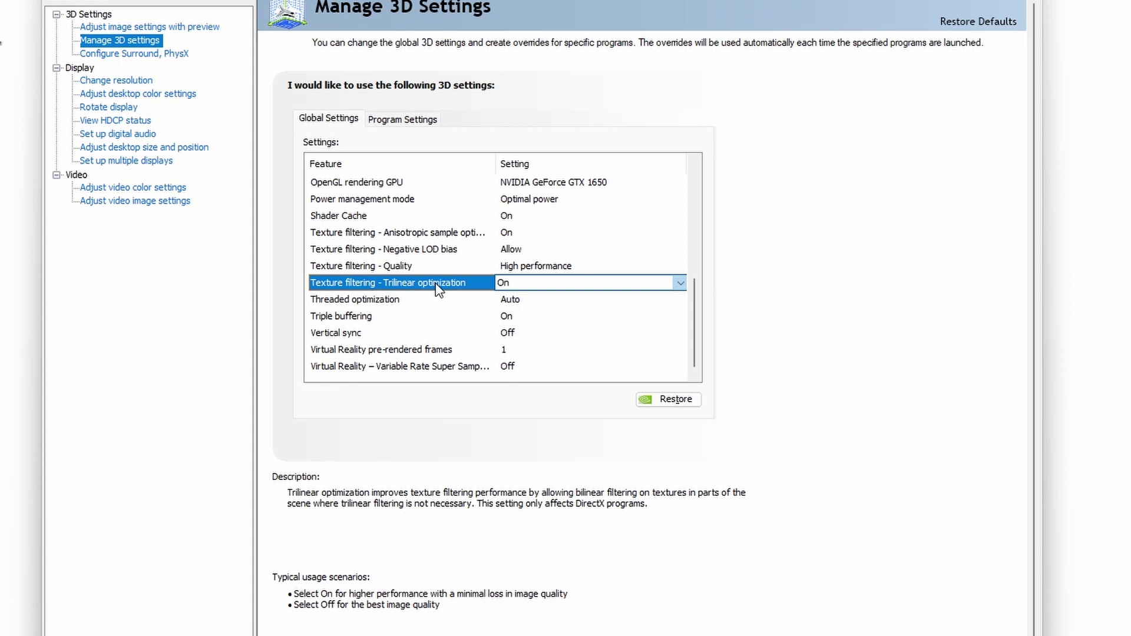
click(369, 302)
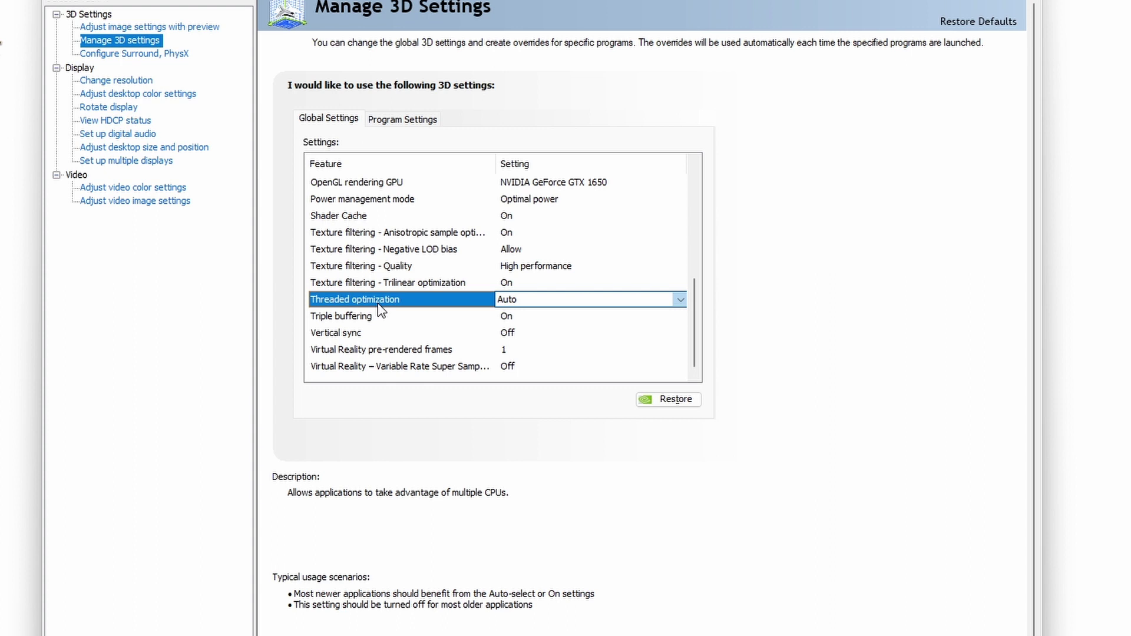
click(530, 300)
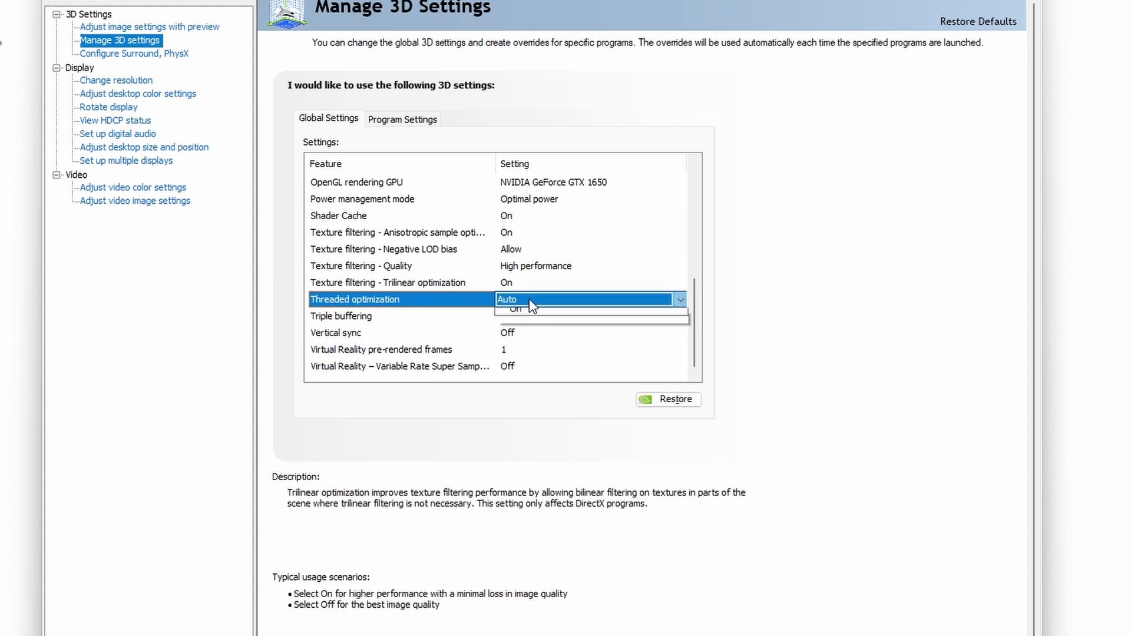
click(529, 299)
click(530, 299)
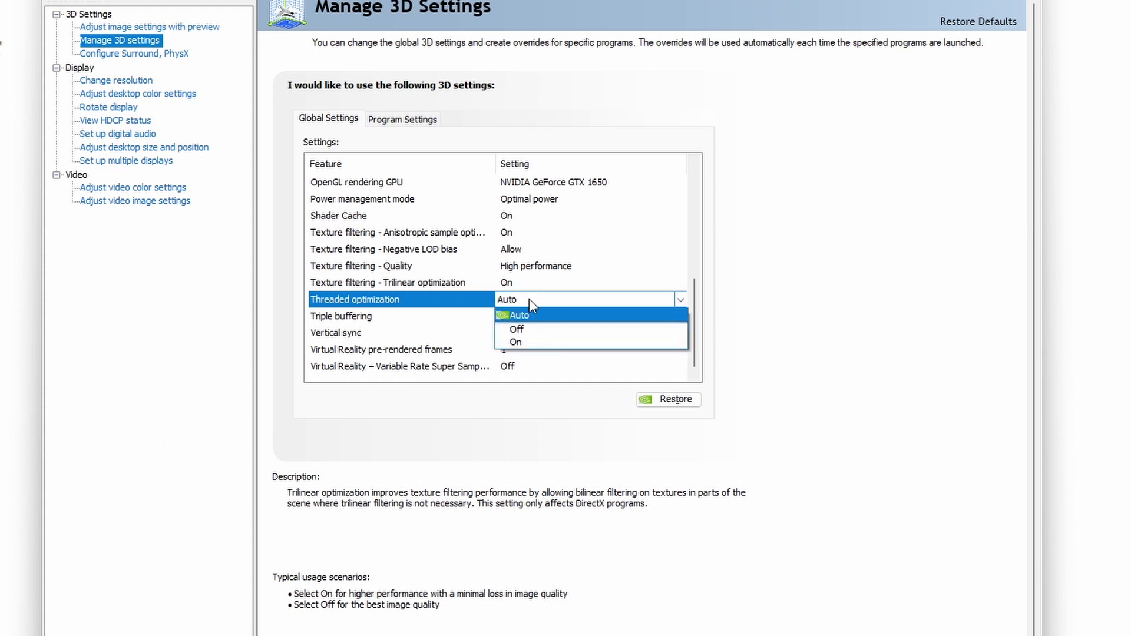
click(529, 299)
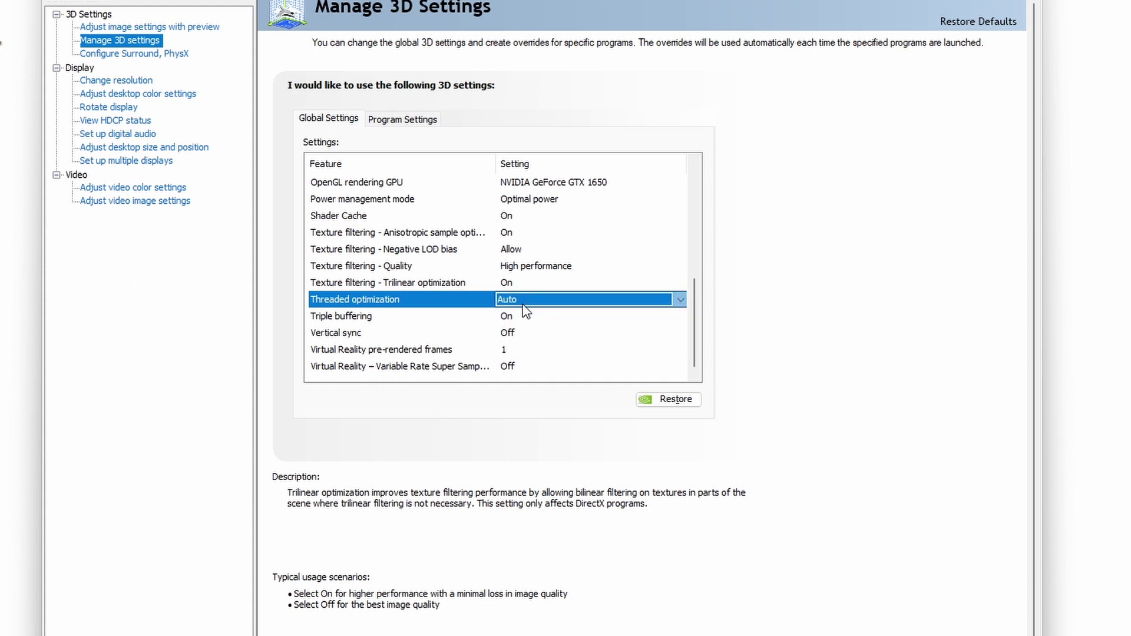
click(432, 298)
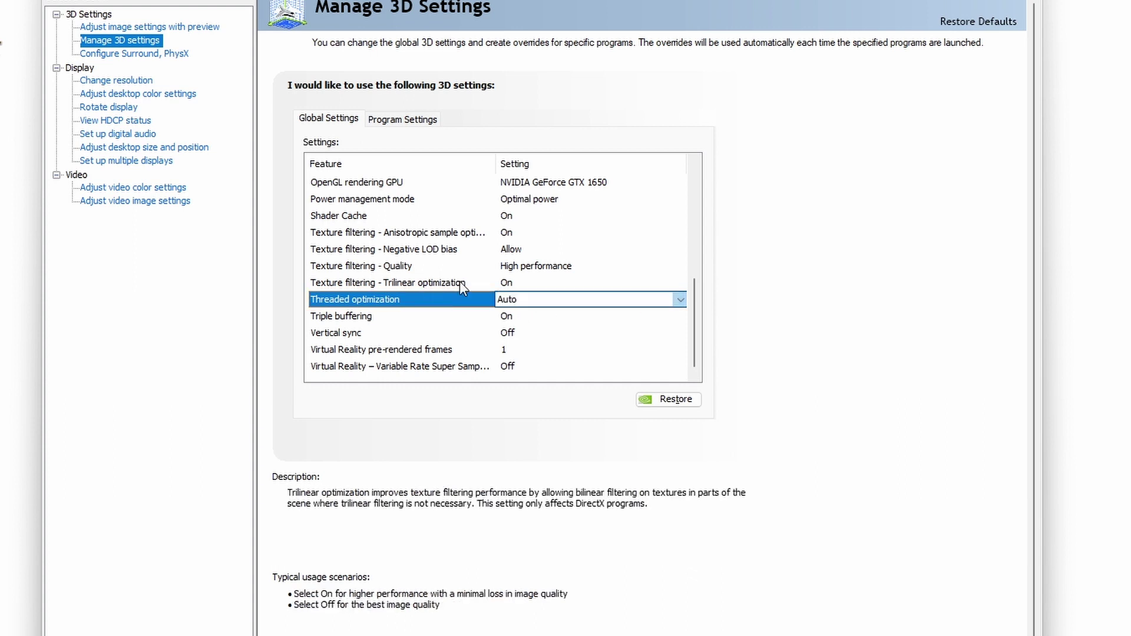
Check the Triple buffering, Vertical sync and Virtual Reality pre-rendered frames settings, keeping the pre-rendered frames at 1
click(329, 318)
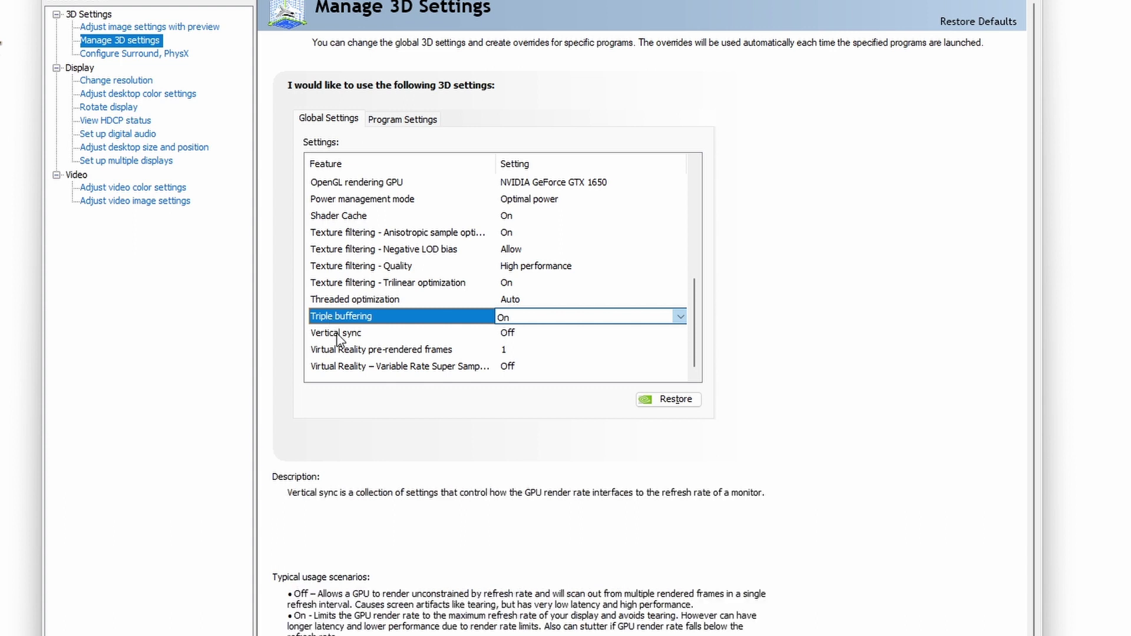
click(338, 336)
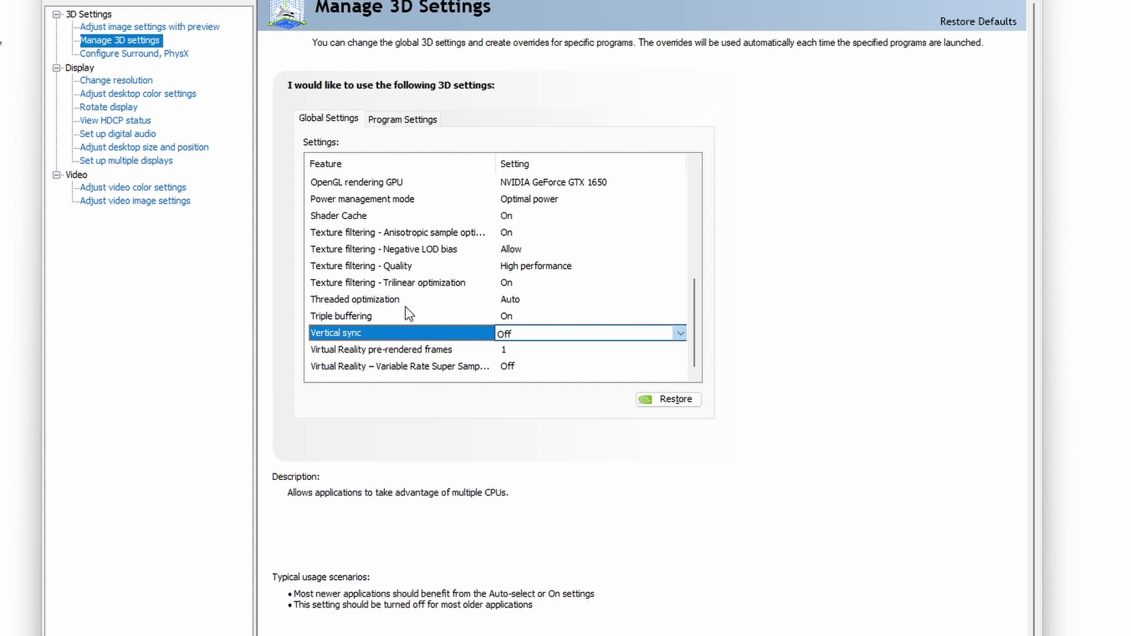
click(400, 352)
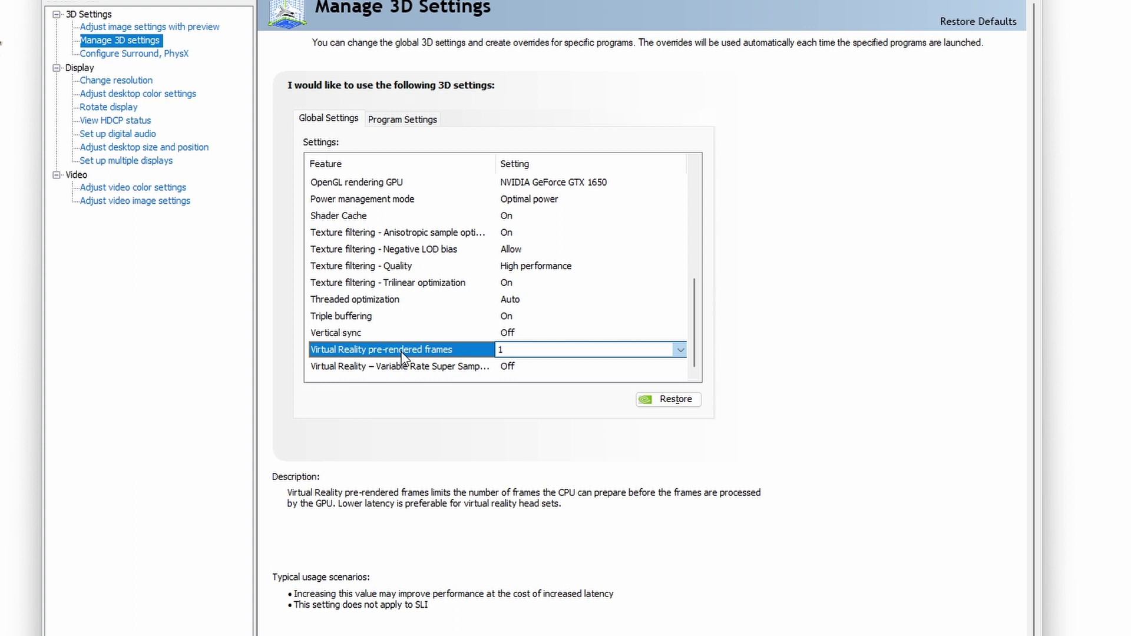
click(541, 351)
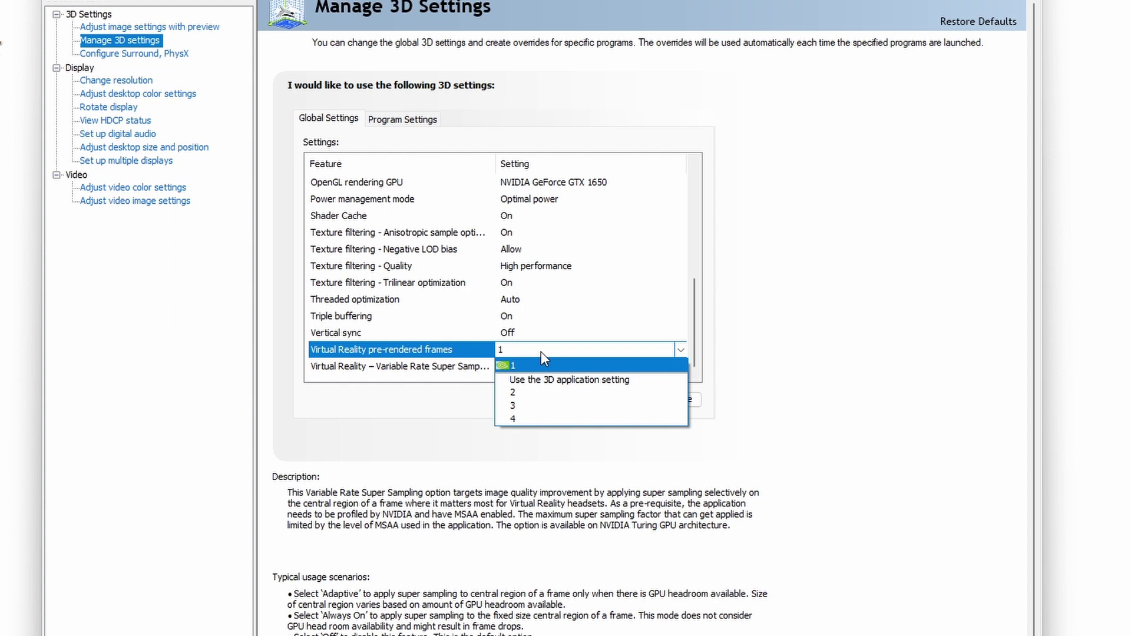
click(446, 356)
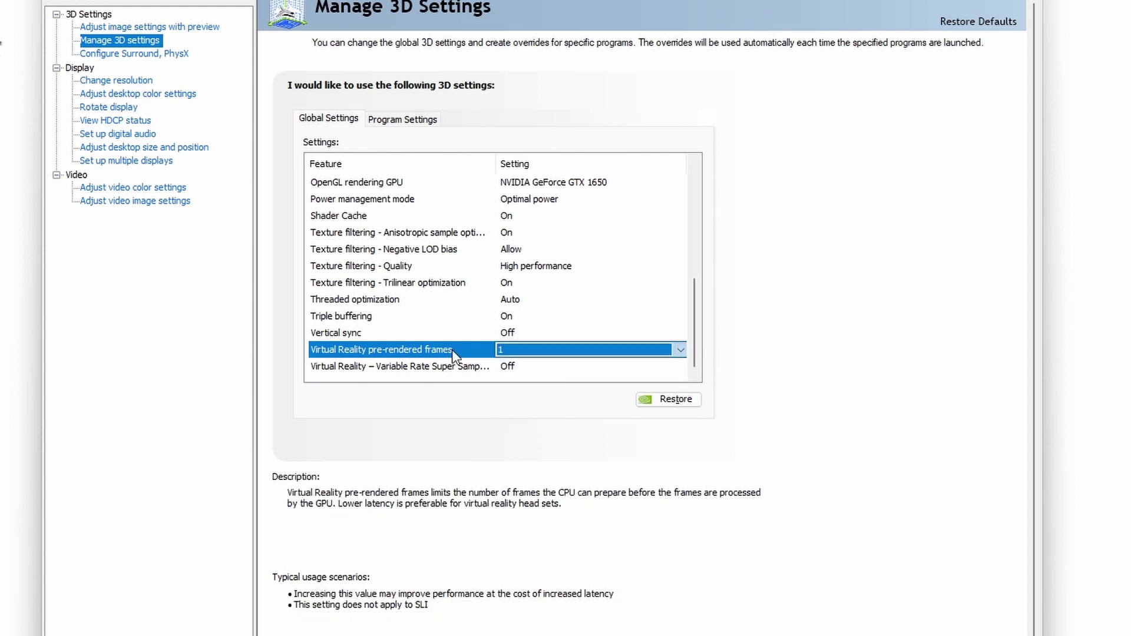
click(446, 369)
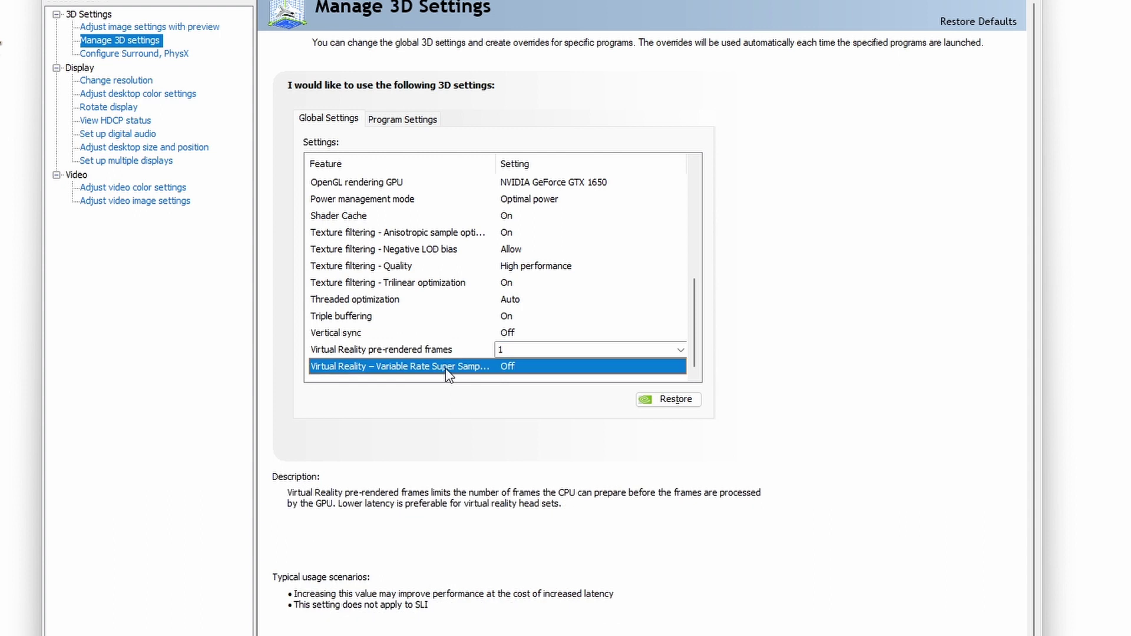
click(457, 349)
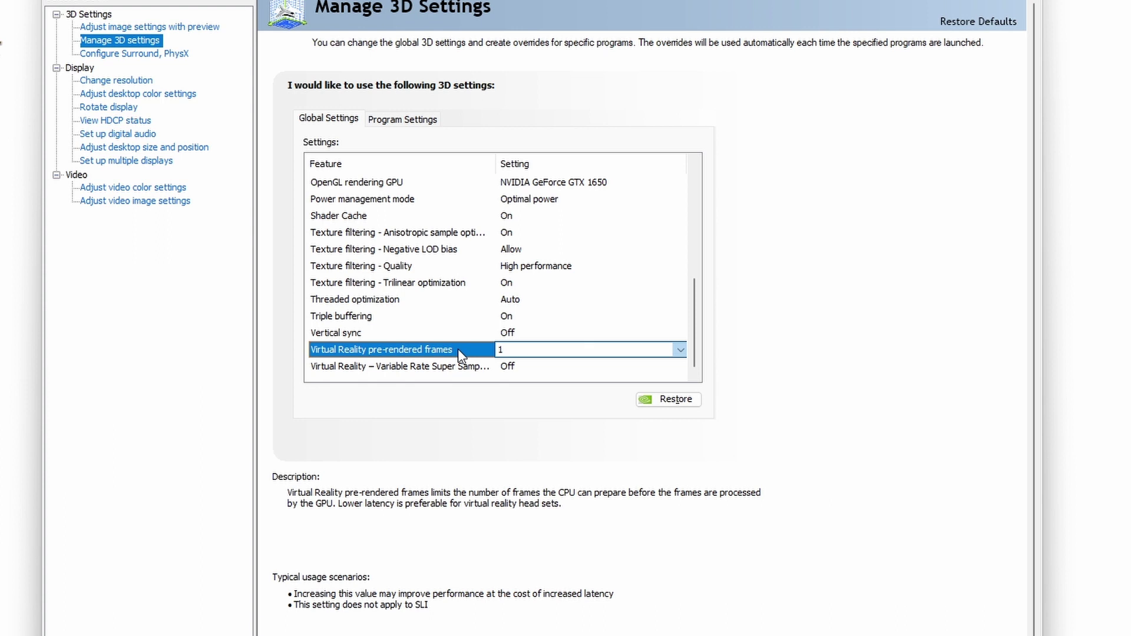
click(596, 350)
click(457, 379)
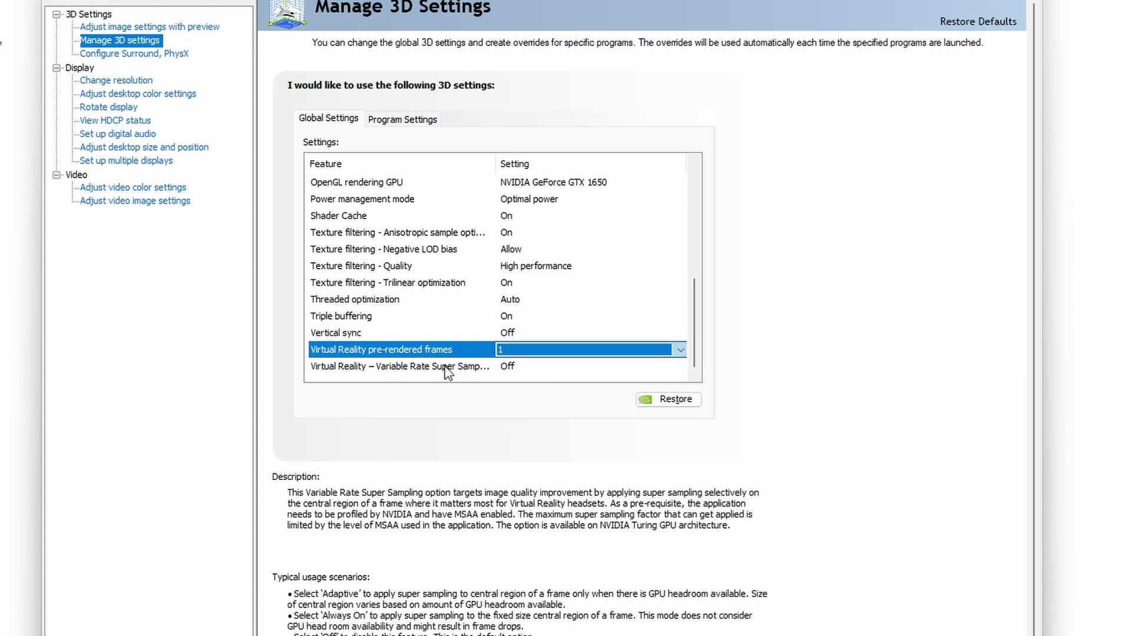
Check the Virtual Reality - Variable Rate Super Sampling setting and leave it Off
click(462, 364)
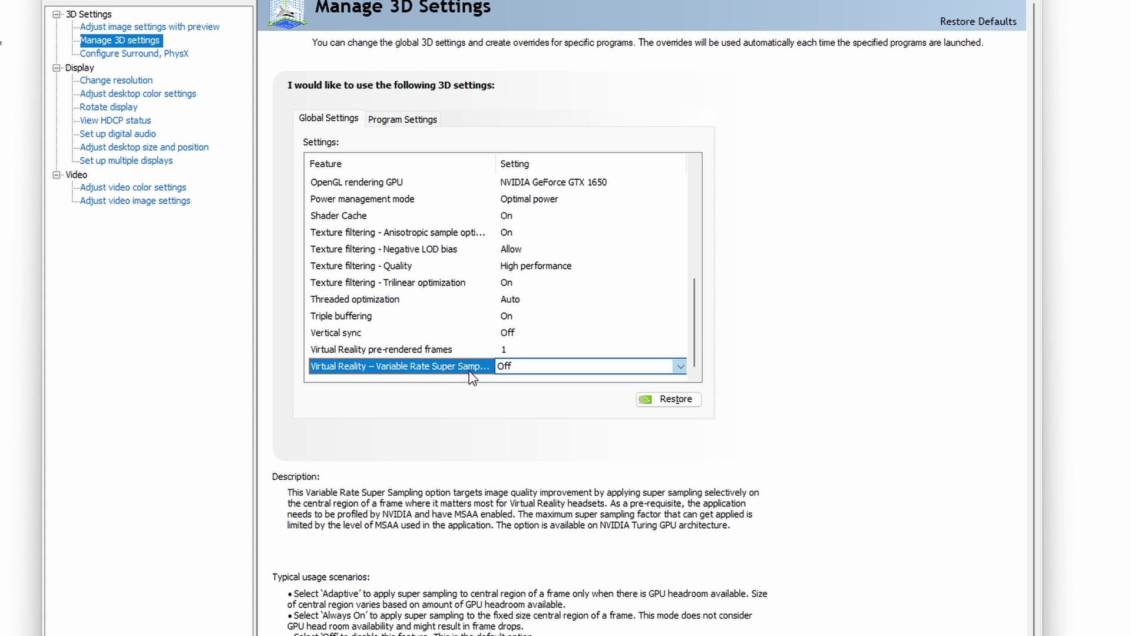
click(525, 367)
click(530, 370)
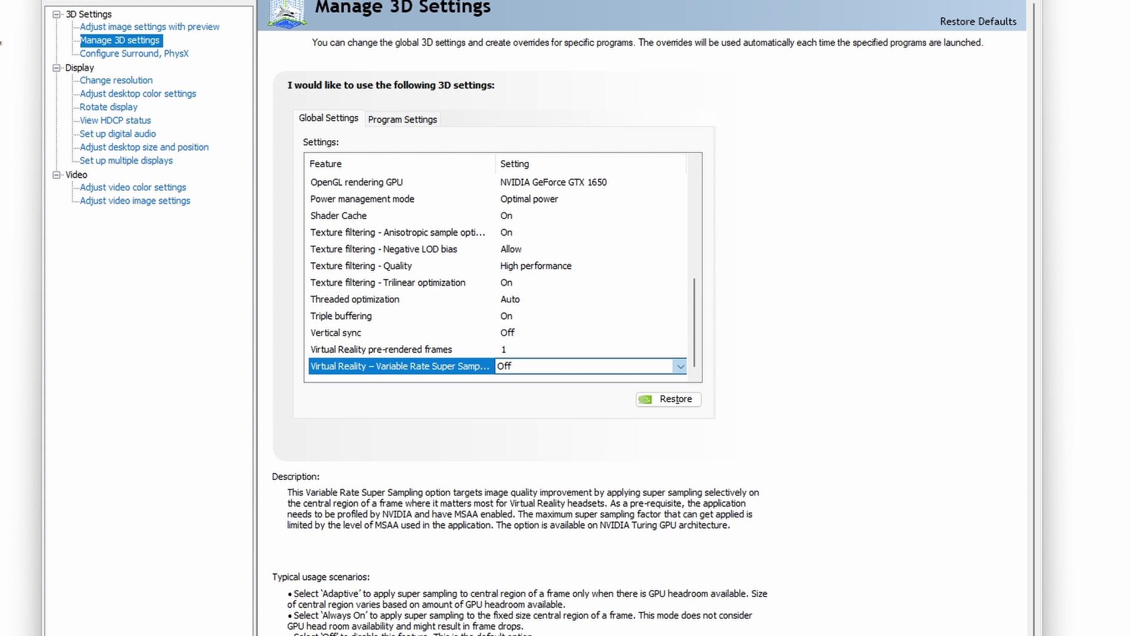
Review the customizable programs in the per-program 3D settings and the dialog for adding a program, without adding any
scroll(503, 271, up, 10)
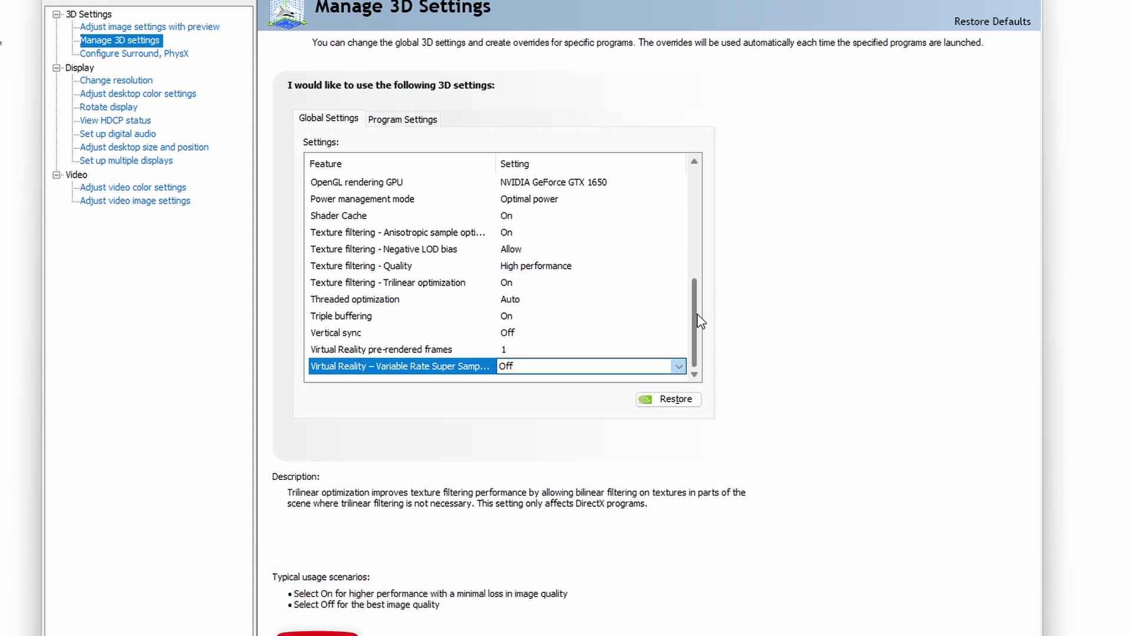
drag(696, 316, 698, 196)
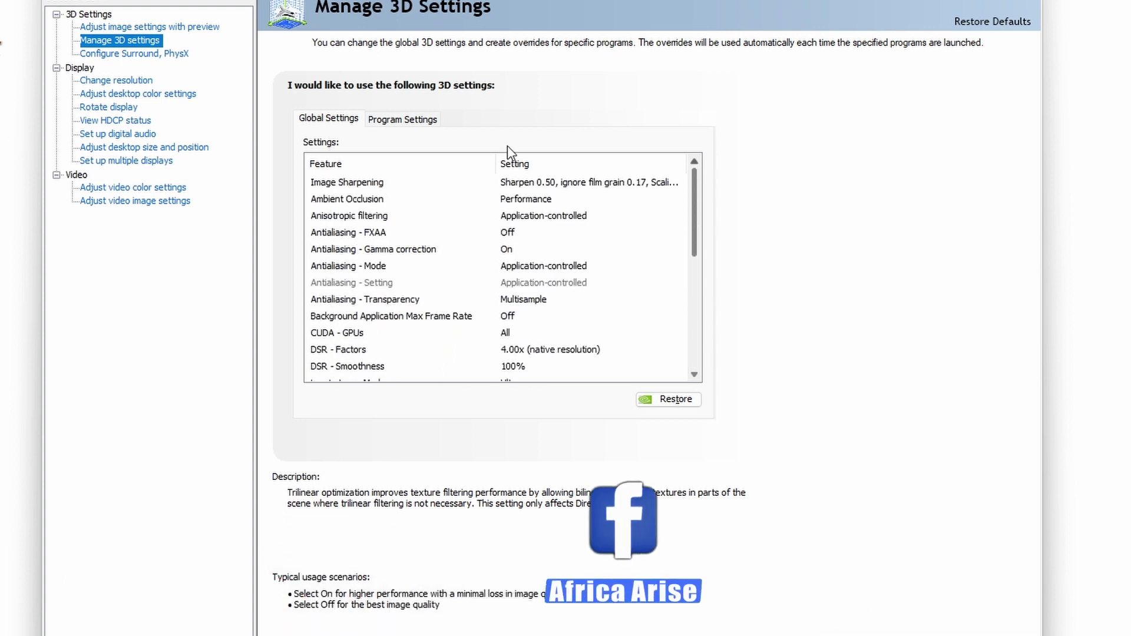
click(386, 116)
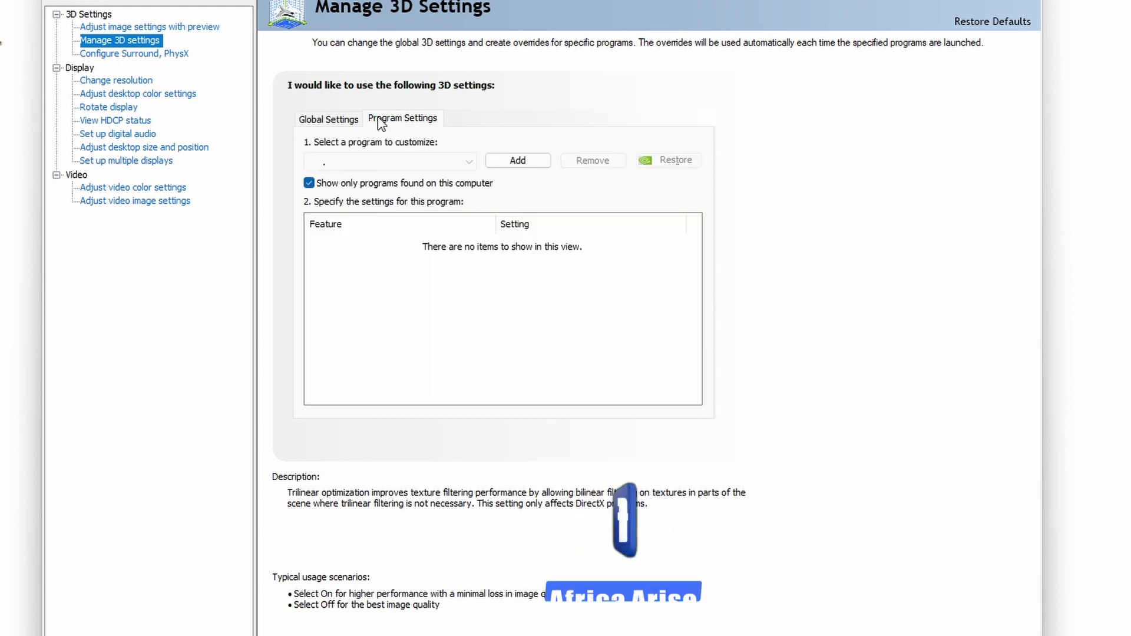
click(455, 164)
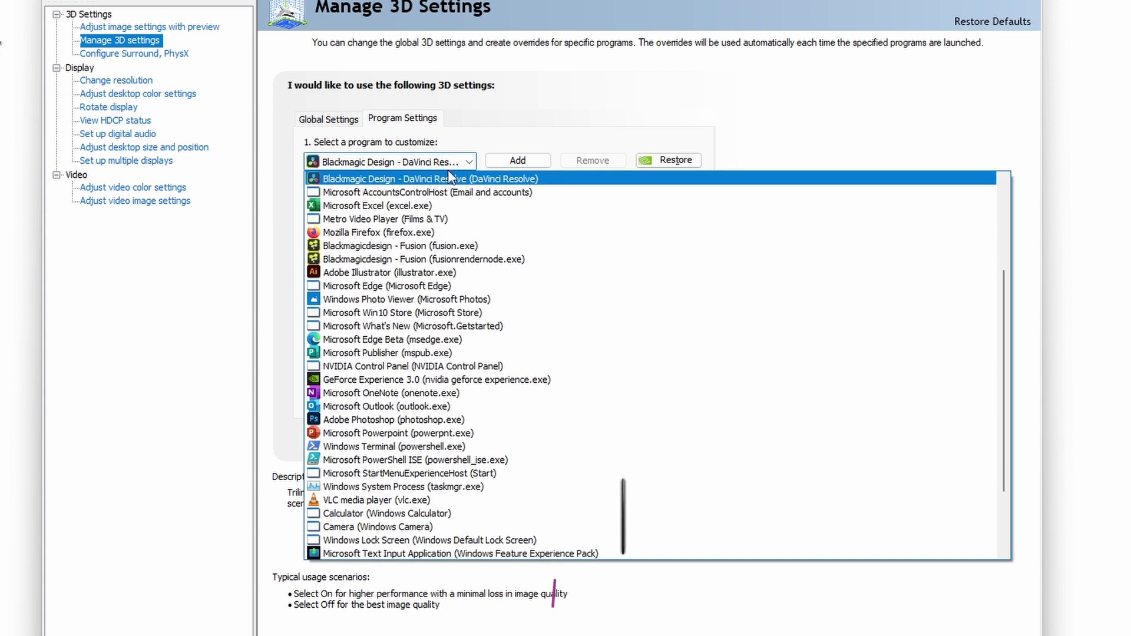
click(463, 164)
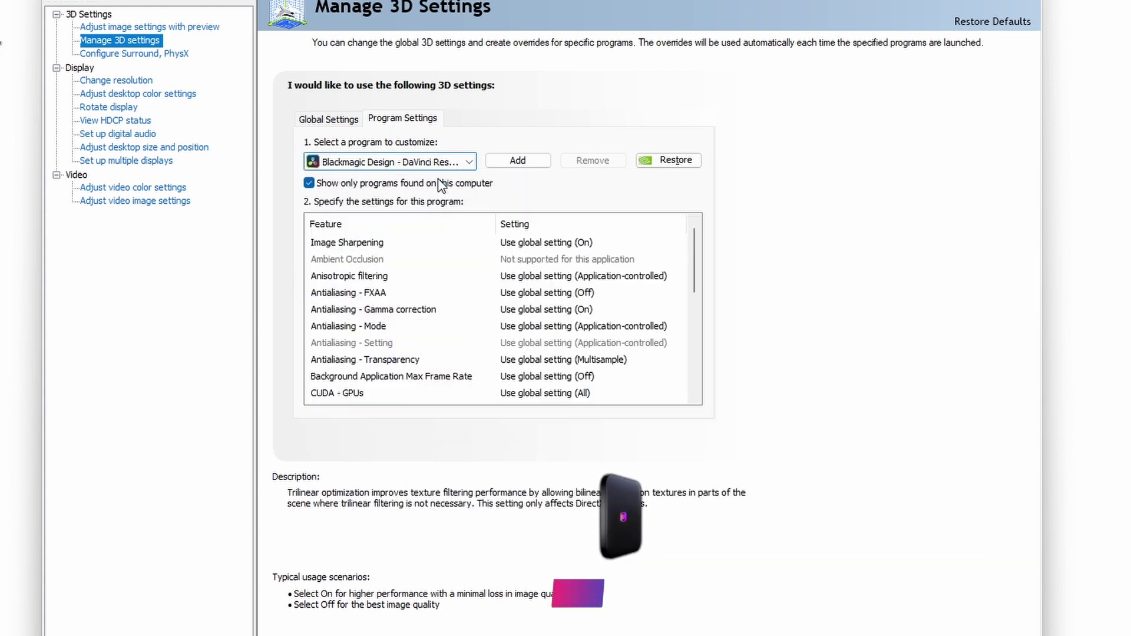
click(515, 162)
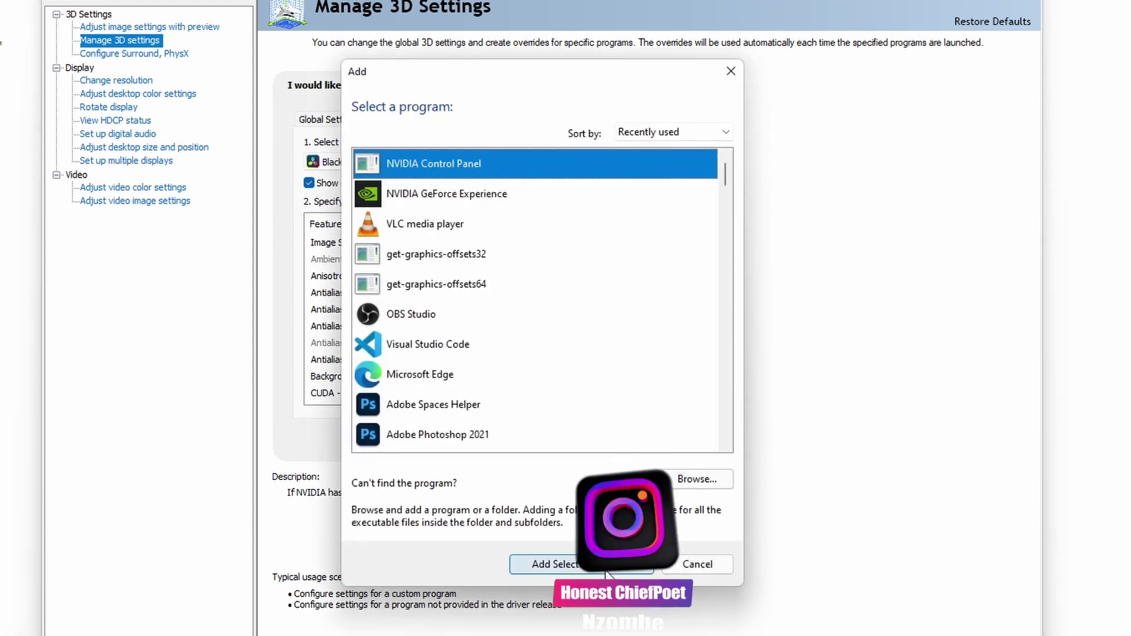
click(697, 562)
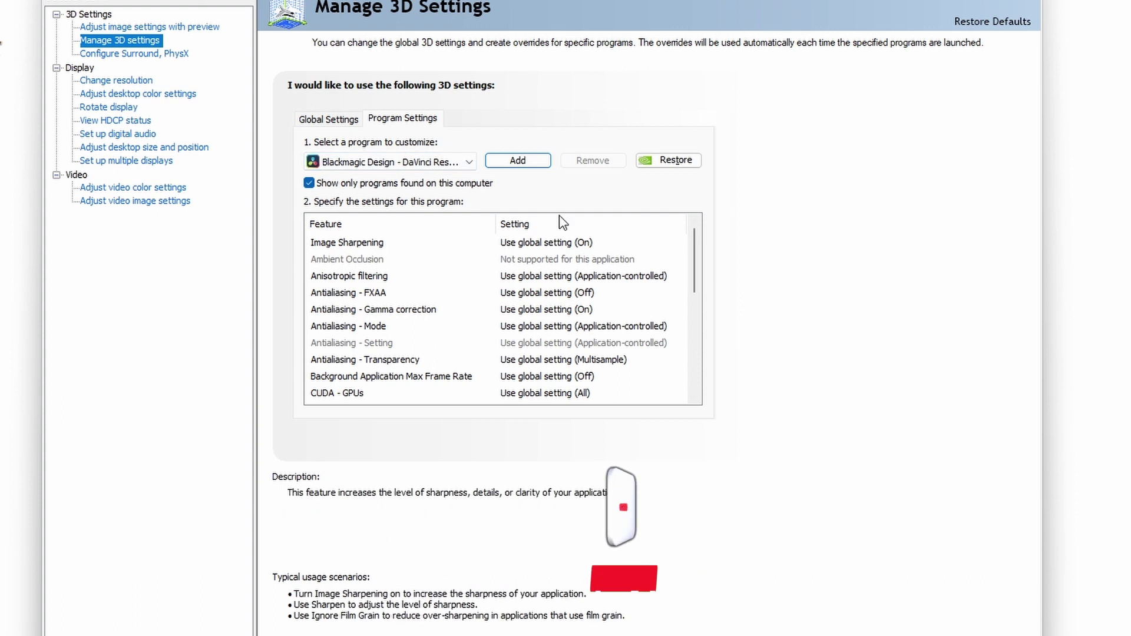
Review the remaining per-program 3D settings, and set the PhysX processor to NVIDIA GeForce GTX 1650
drag(694, 263, 693, 356)
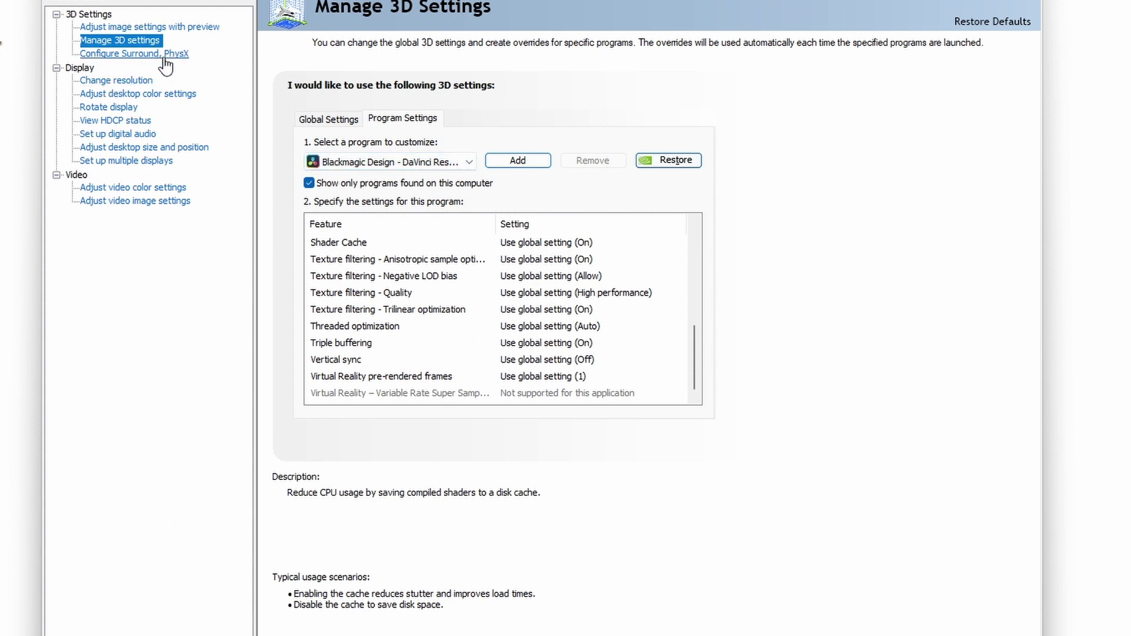
click(140, 56)
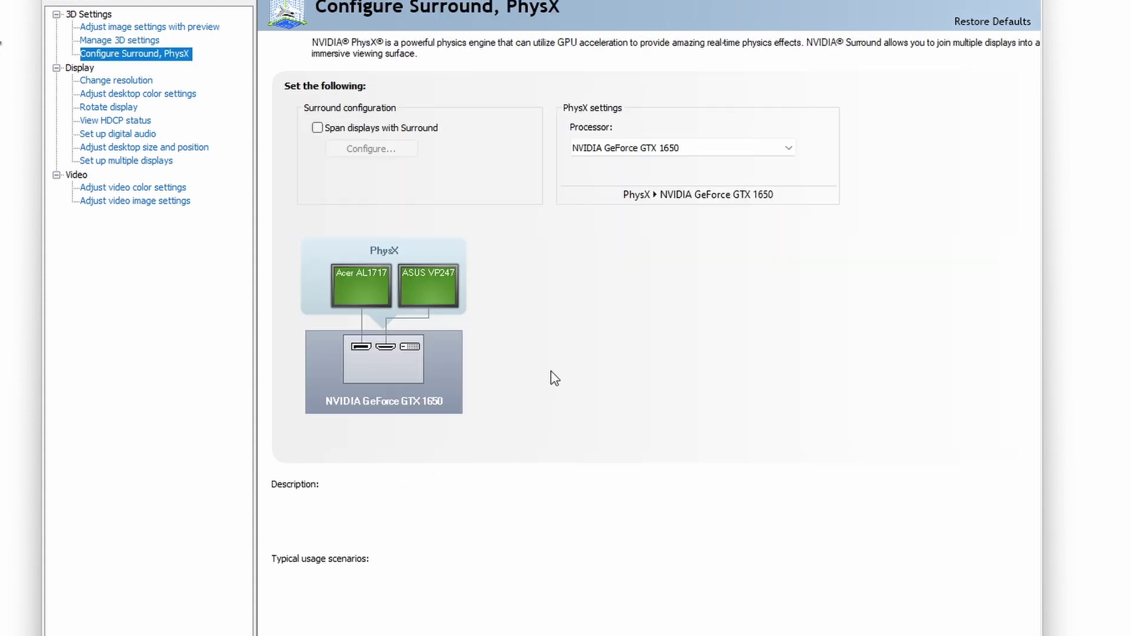
click(742, 153)
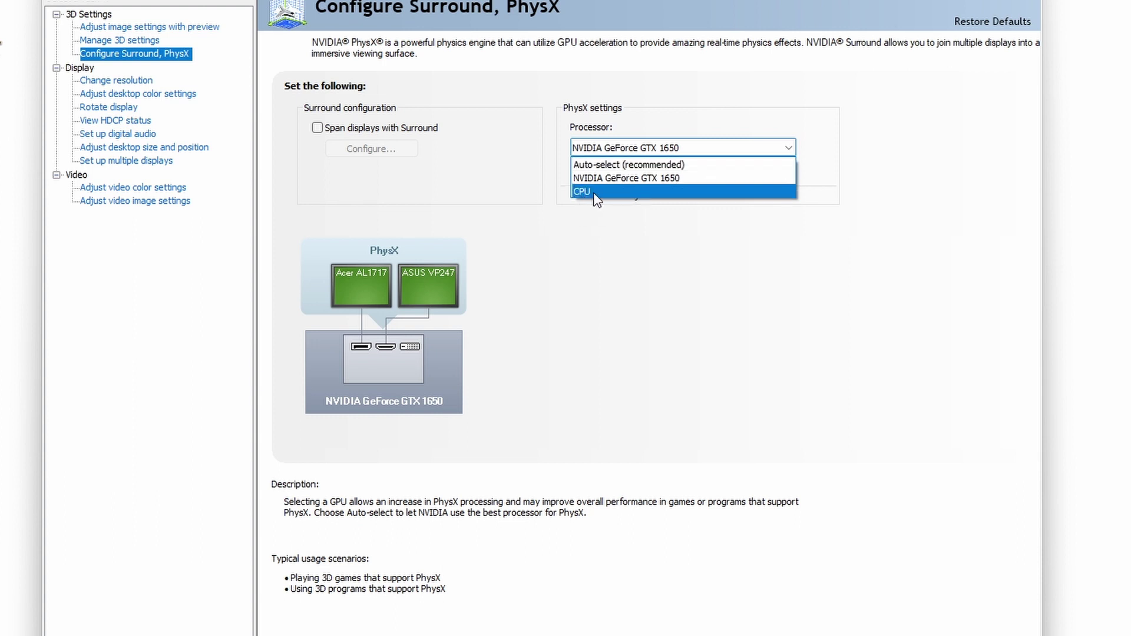
click(622, 179)
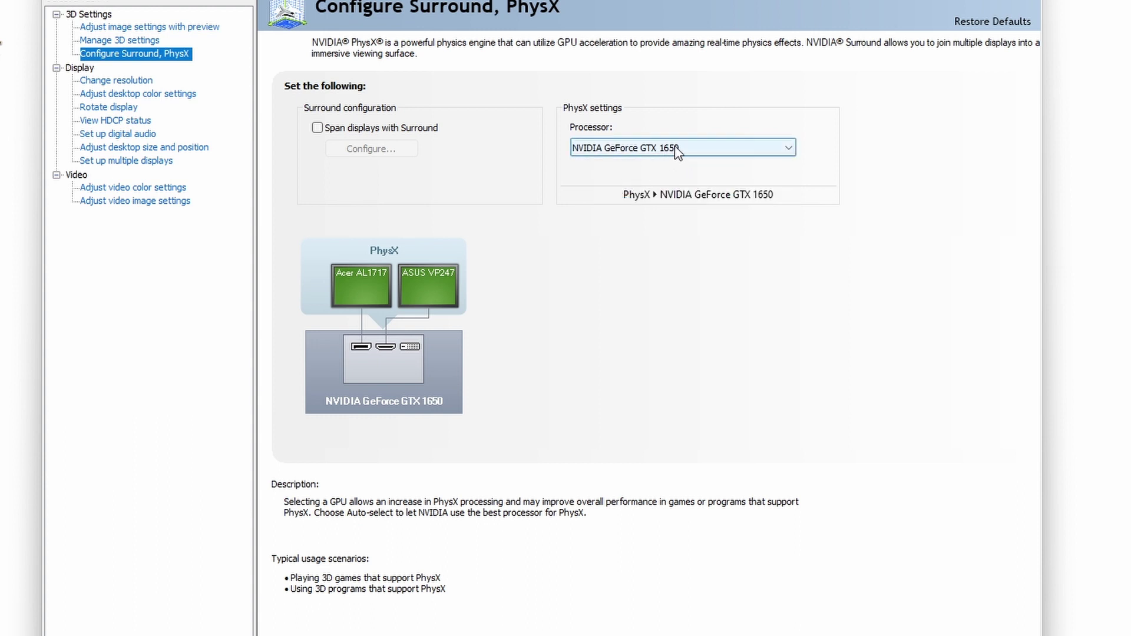
Review the resolution page settings for the ASUS VP247 and Acer AL1717 displays
click(110, 83)
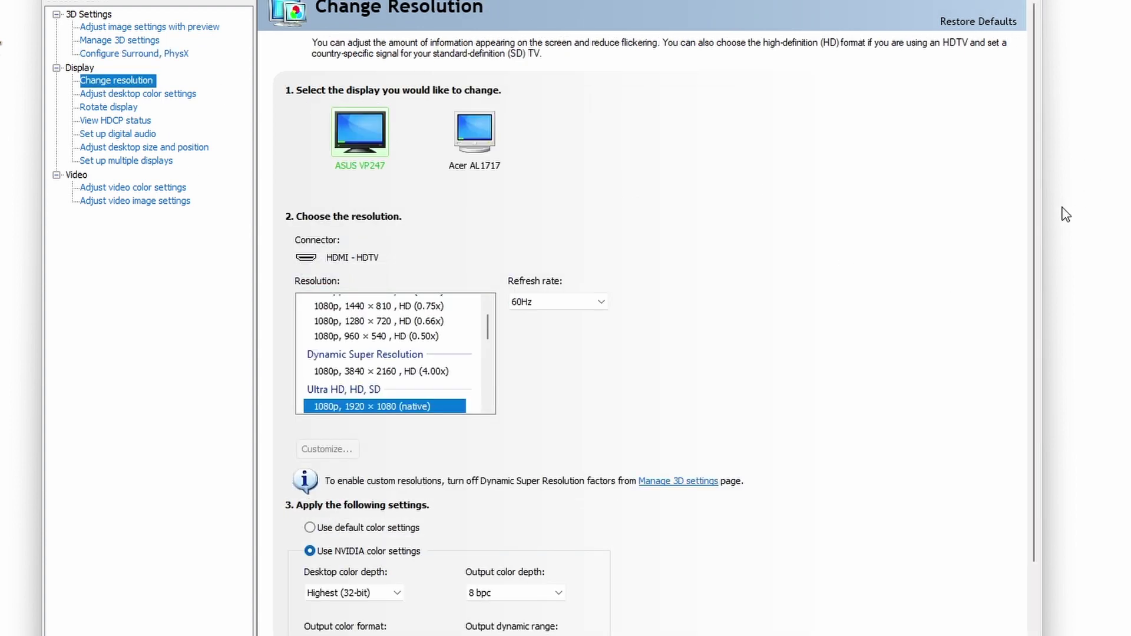
scroll(1031, 353, down, 2)
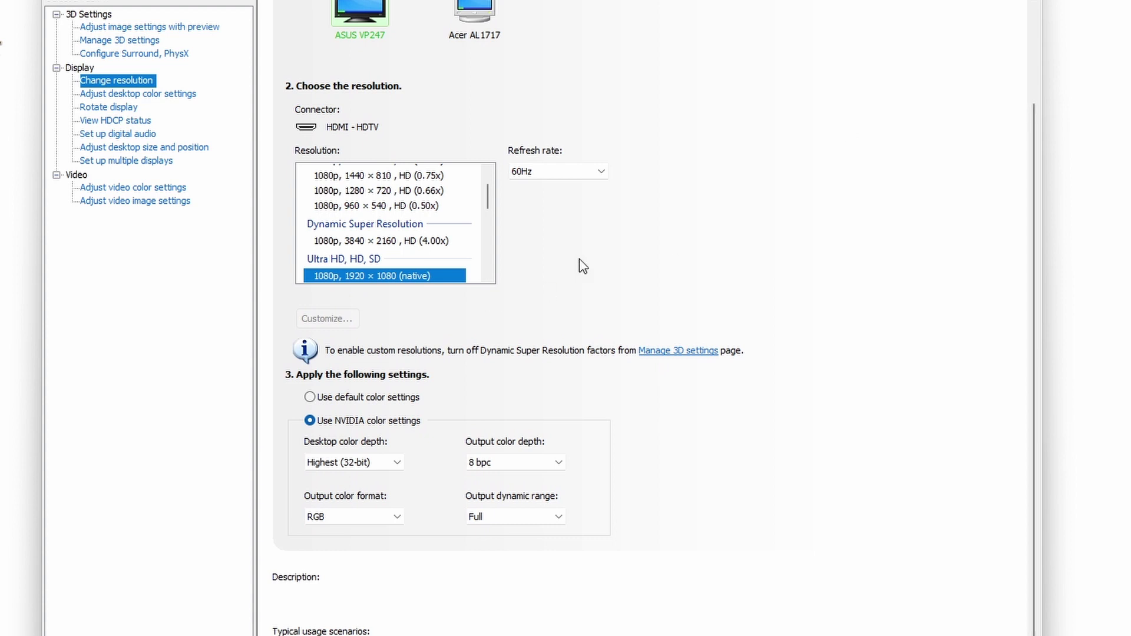
scroll(1031, 156, up, 2)
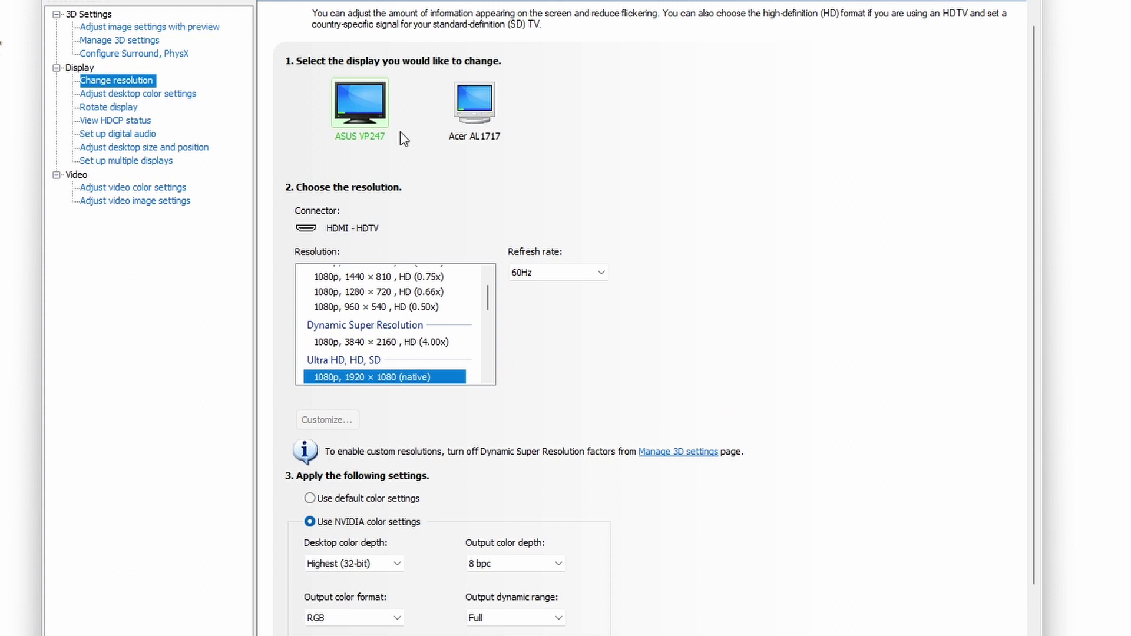
click(472, 97)
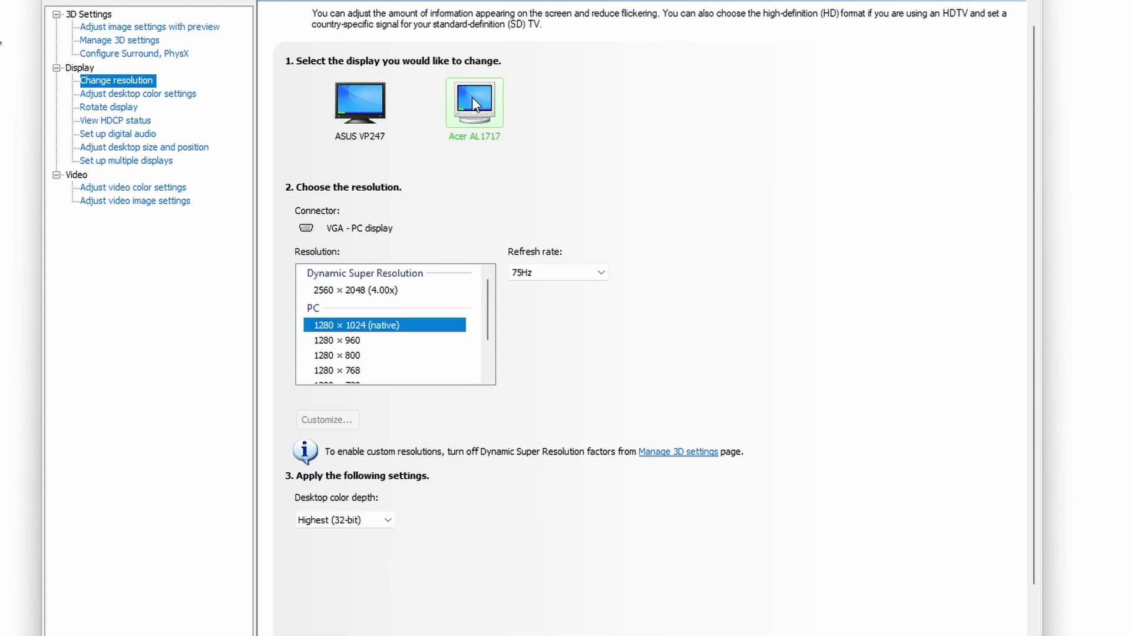
Set the ASUS VP247 refresh rate to 60Hz at its native 1920 × 1080 resolution
click(369, 125)
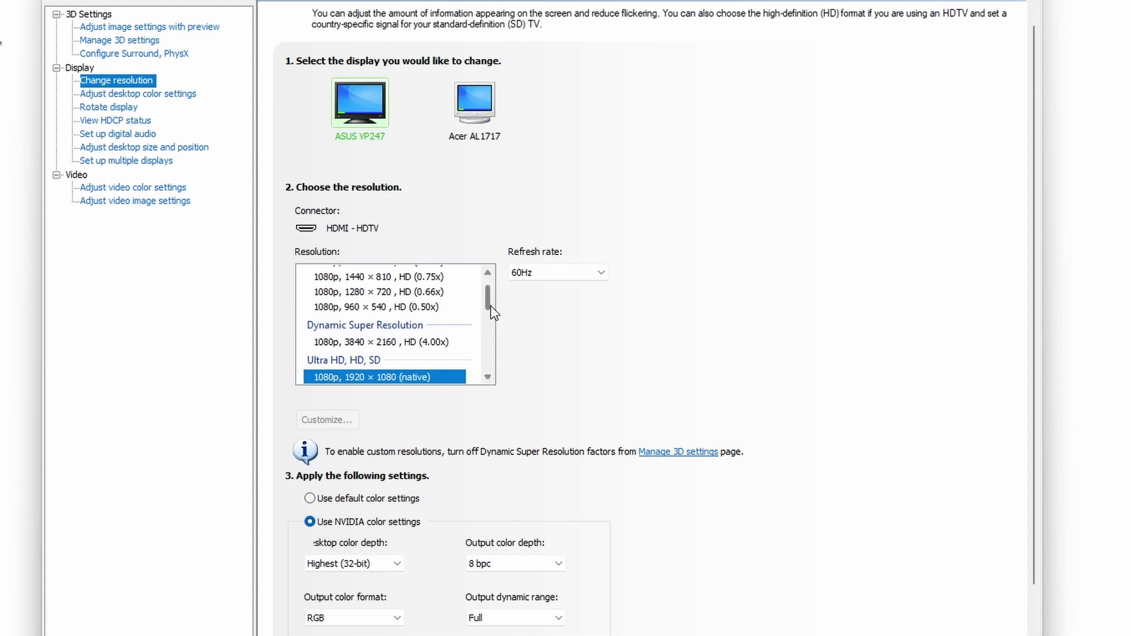
drag(490, 307, 486, 320)
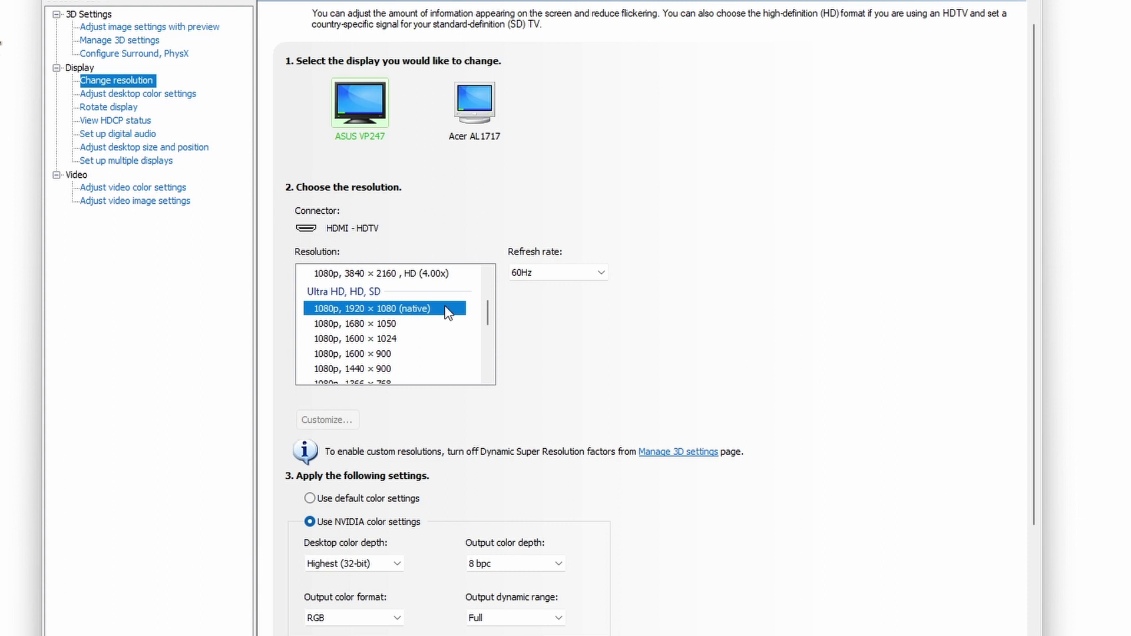
click(566, 274)
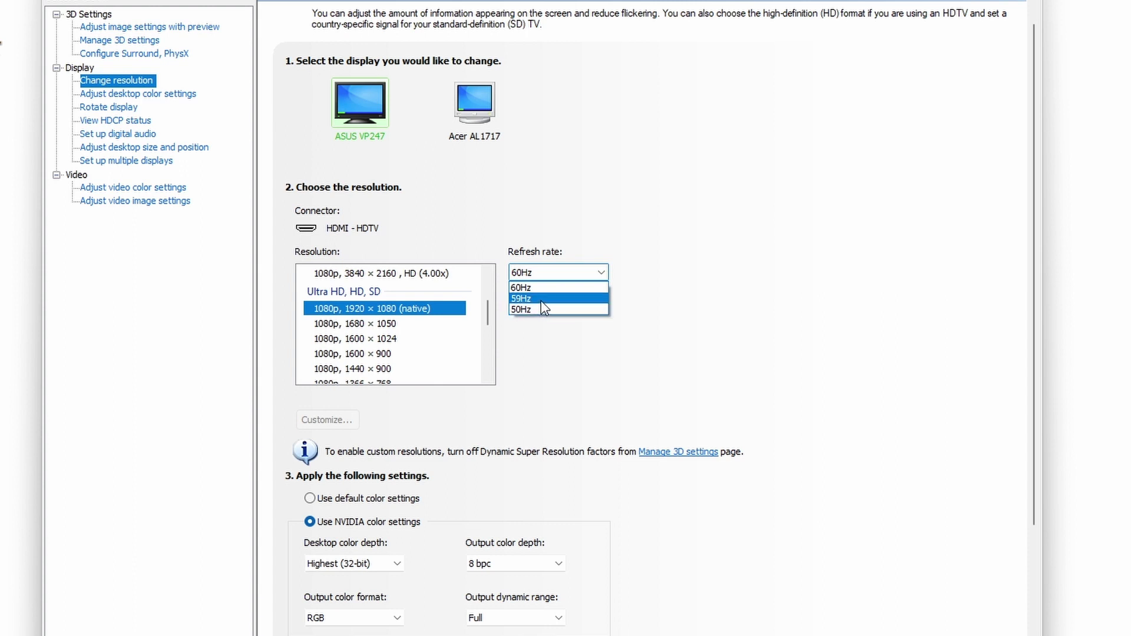
click(541, 287)
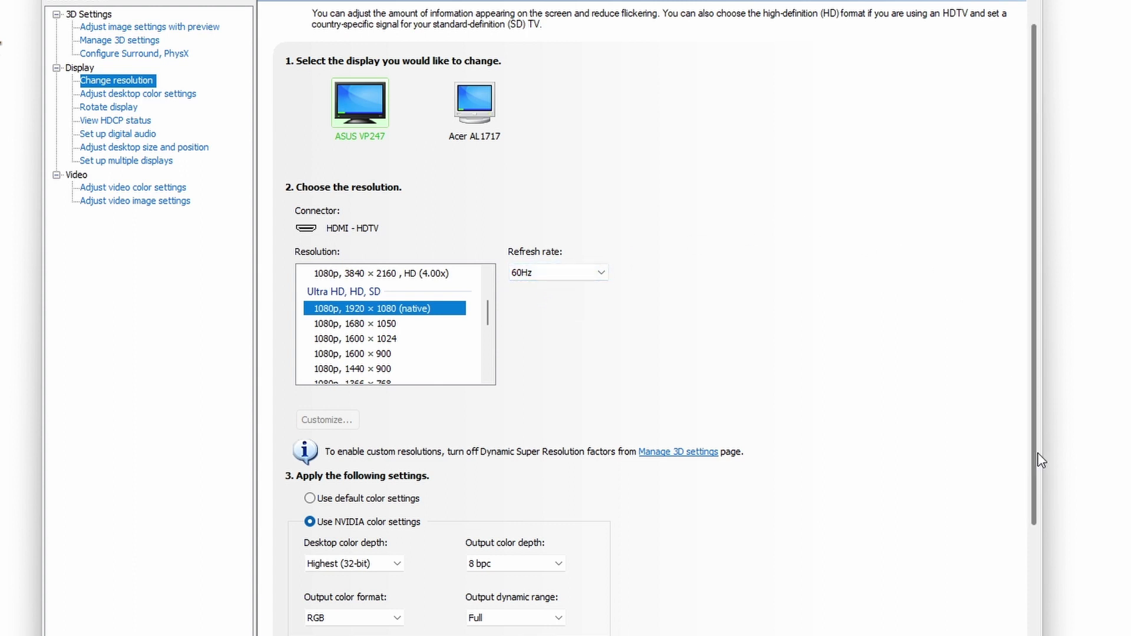
Check the desktop color depth, output color format and output color depth options for the ASUS VP247
drag(1037, 453, 1039, 525)
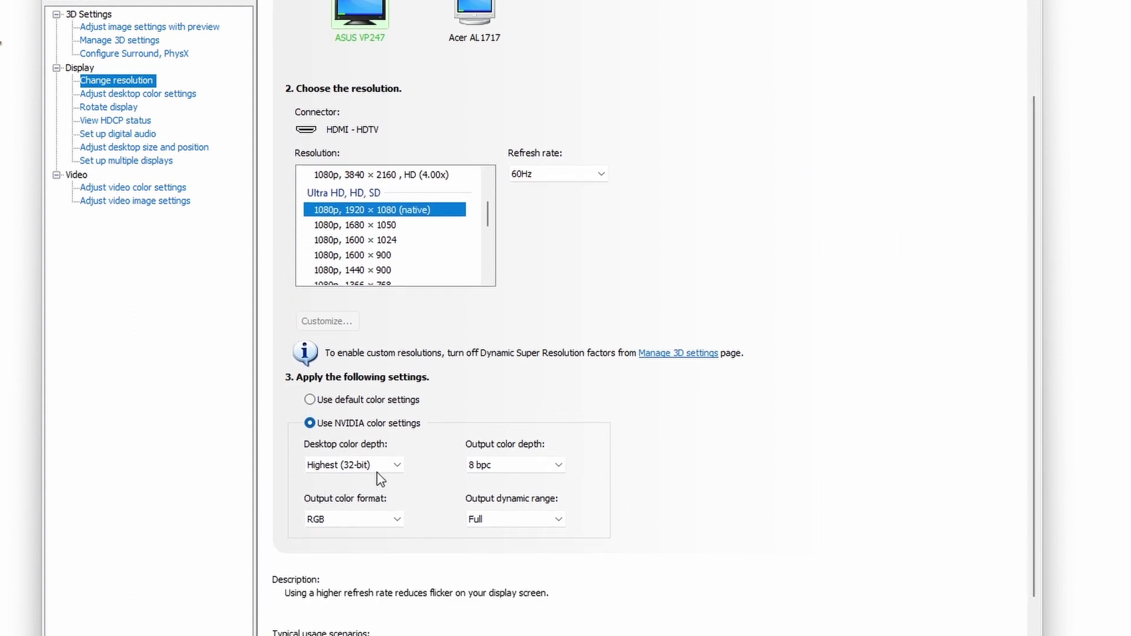
click(394, 467)
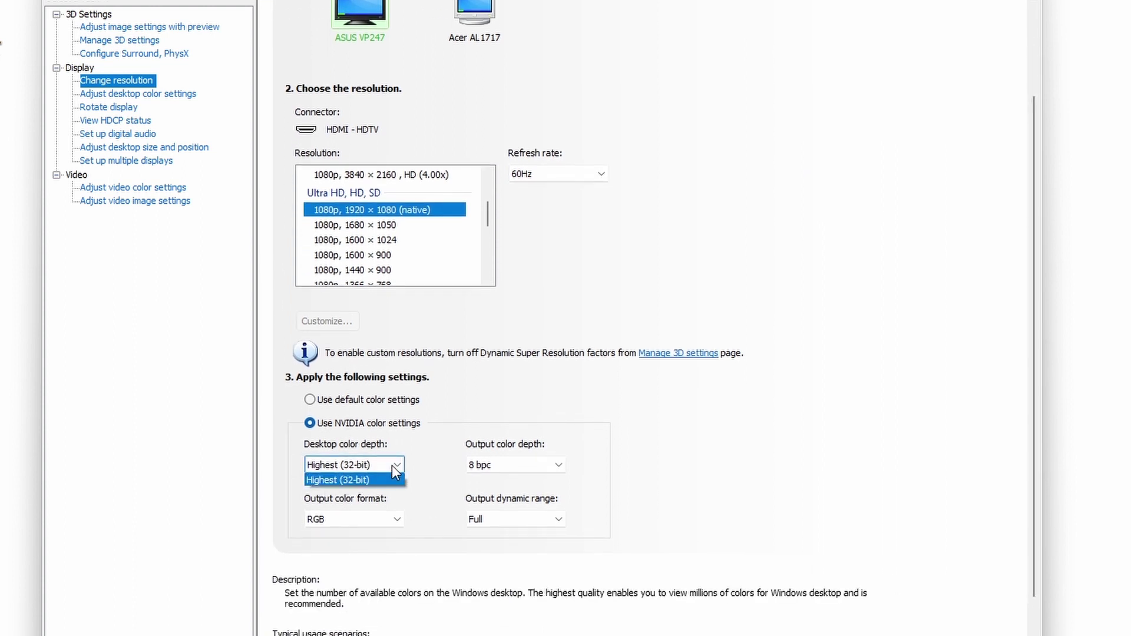
click(393, 465)
click(402, 525)
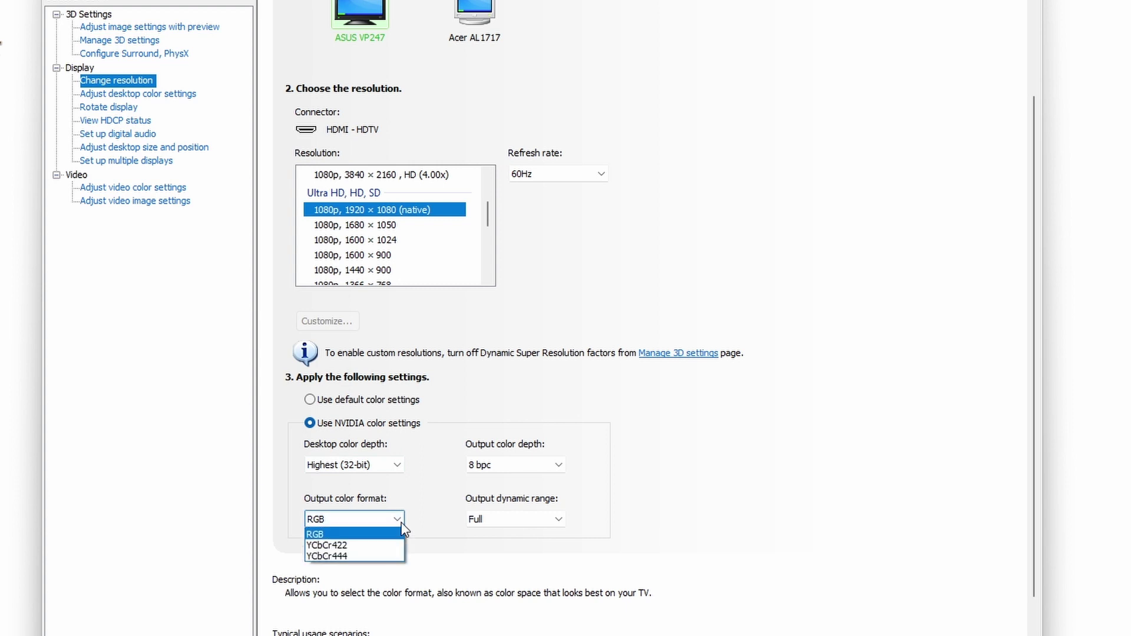
click(402, 524)
click(500, 466)
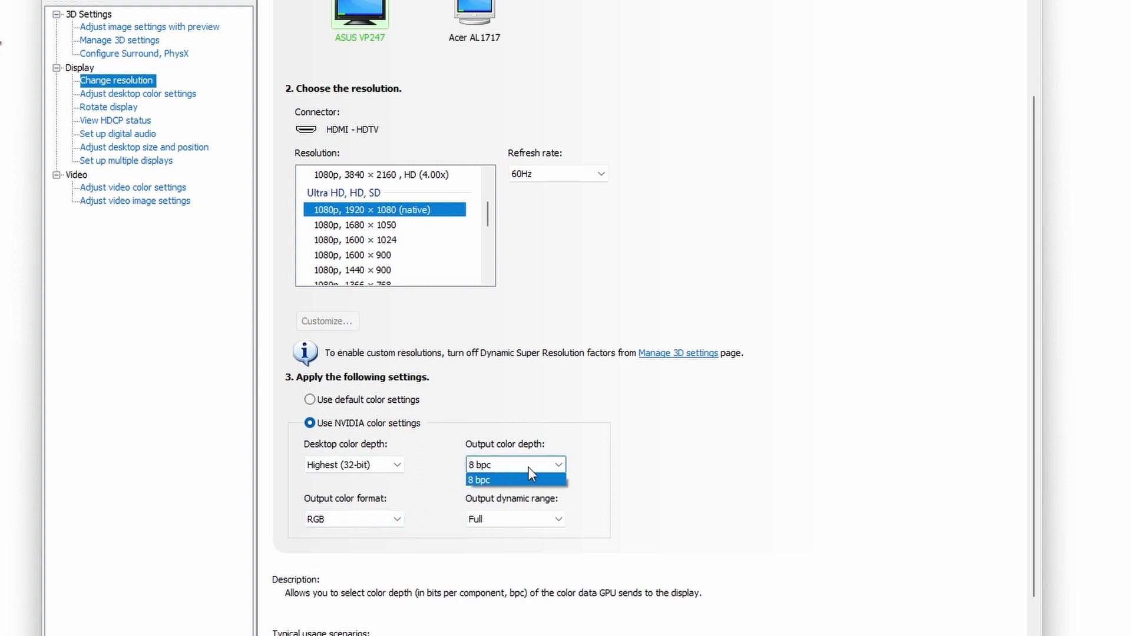
click(528, 467)
Set the ASUS VP247 output dynamic range to Full, then apply and keep the display changes
click(492, 521)
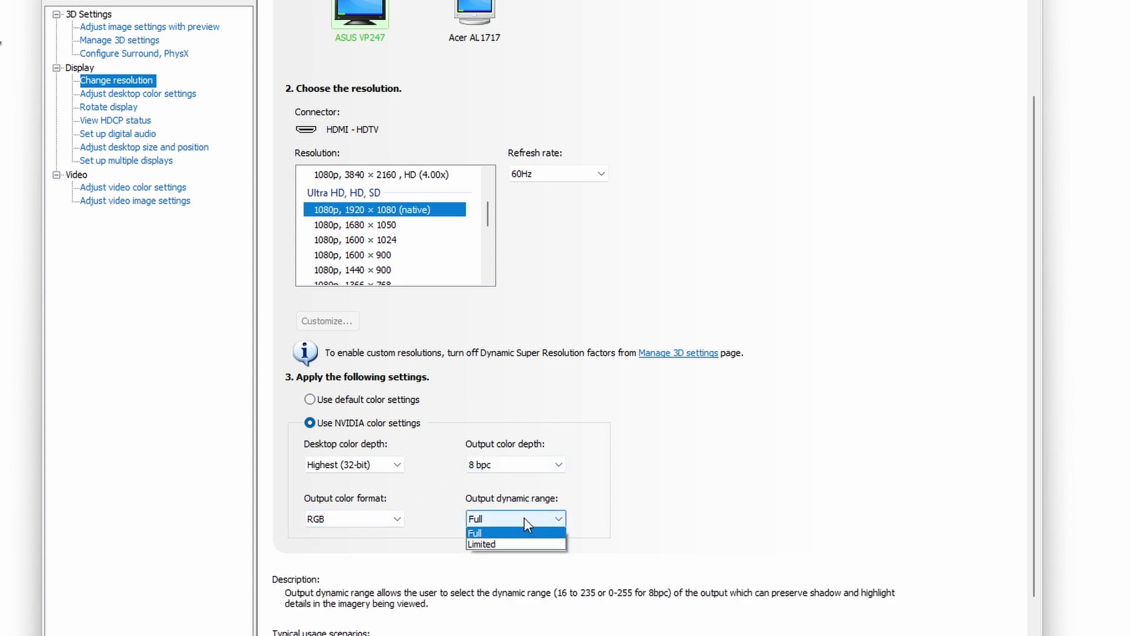
click(489, 535)
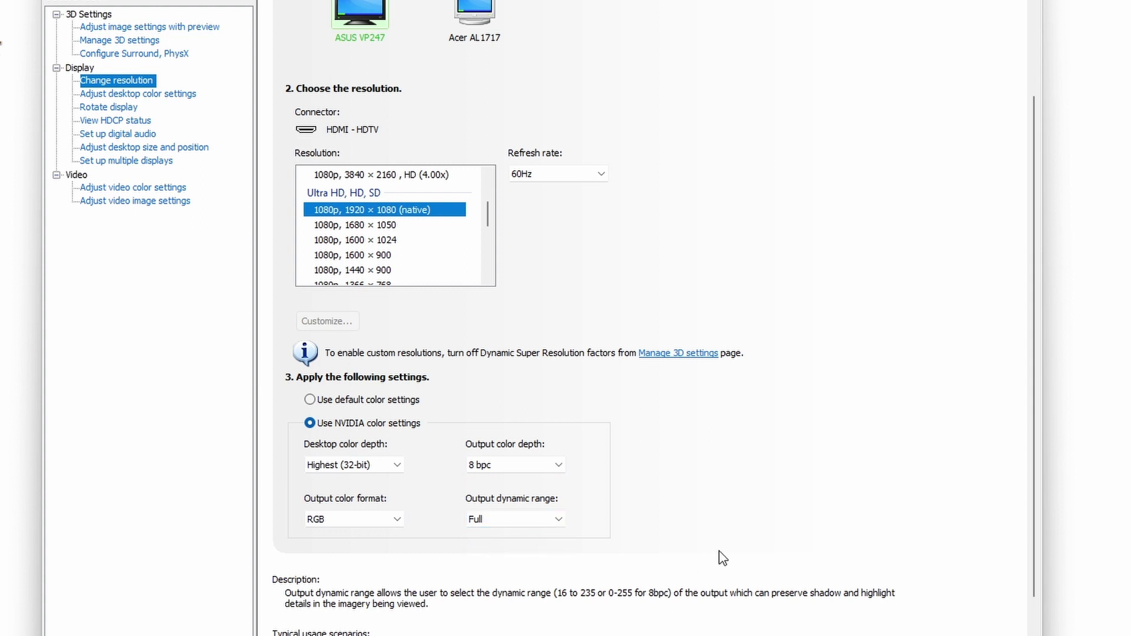
scroll(1040, 439, down, 2)
click(988, 596)
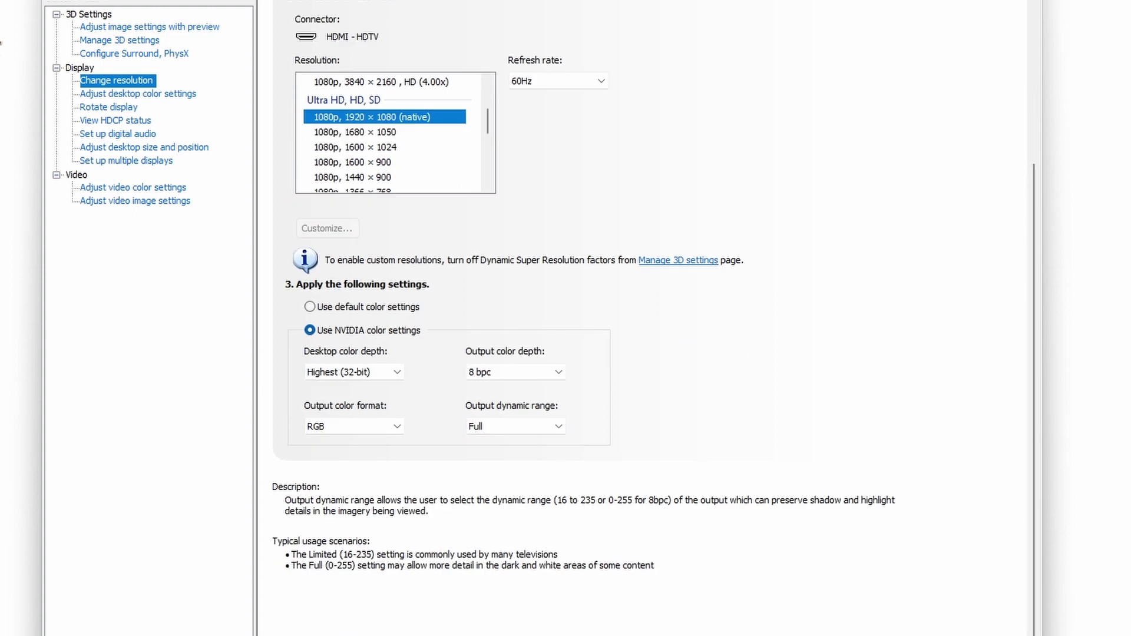
click(605, 356)
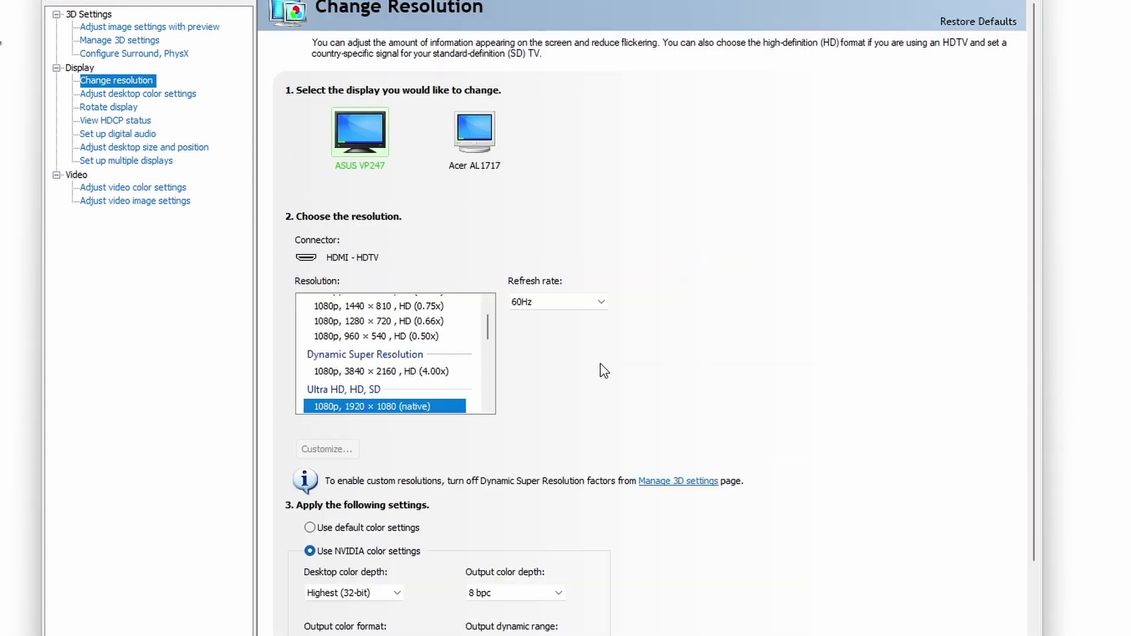
Compare the resolution, refresh rate and color settings of the ASUS VP247 and Acer AL1717 displays
click(483, 143)
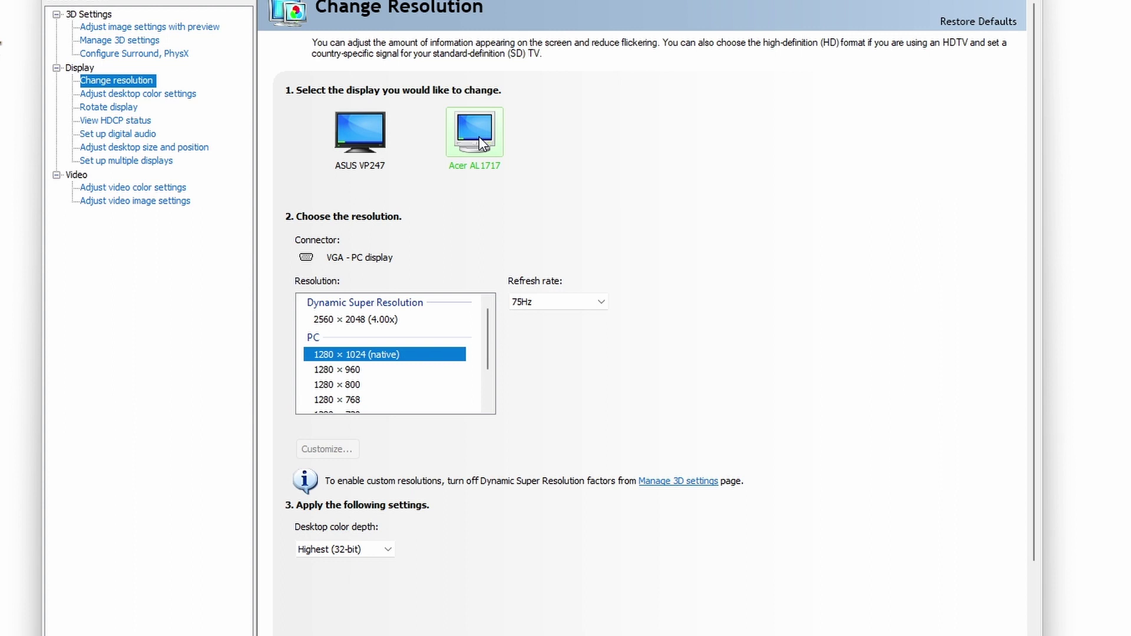
click(350, 121)
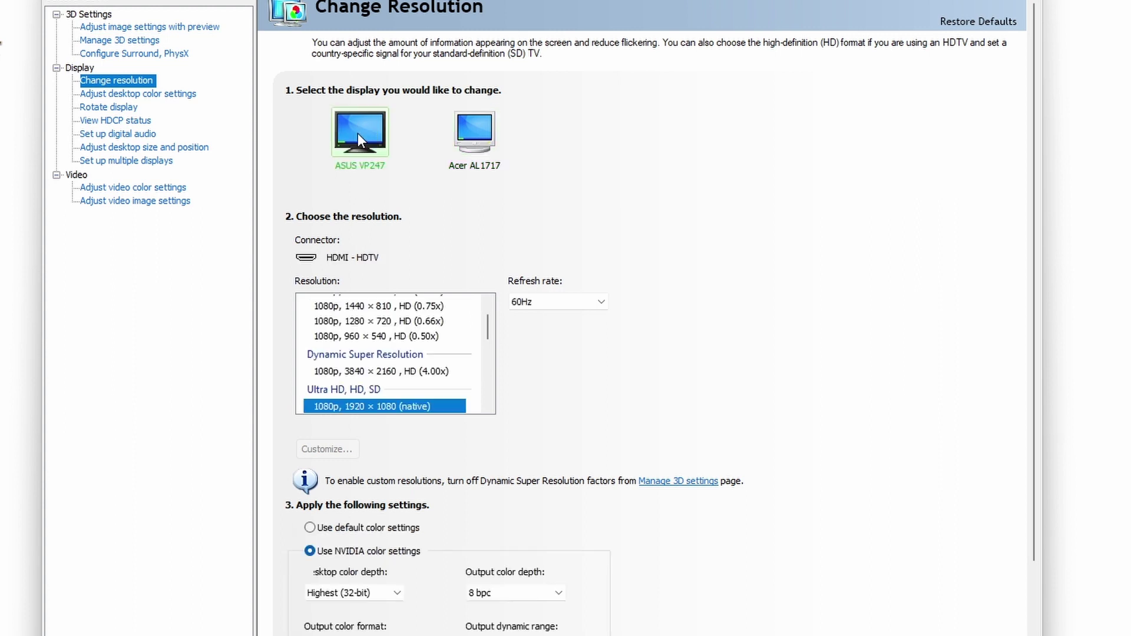
click(473, 132)
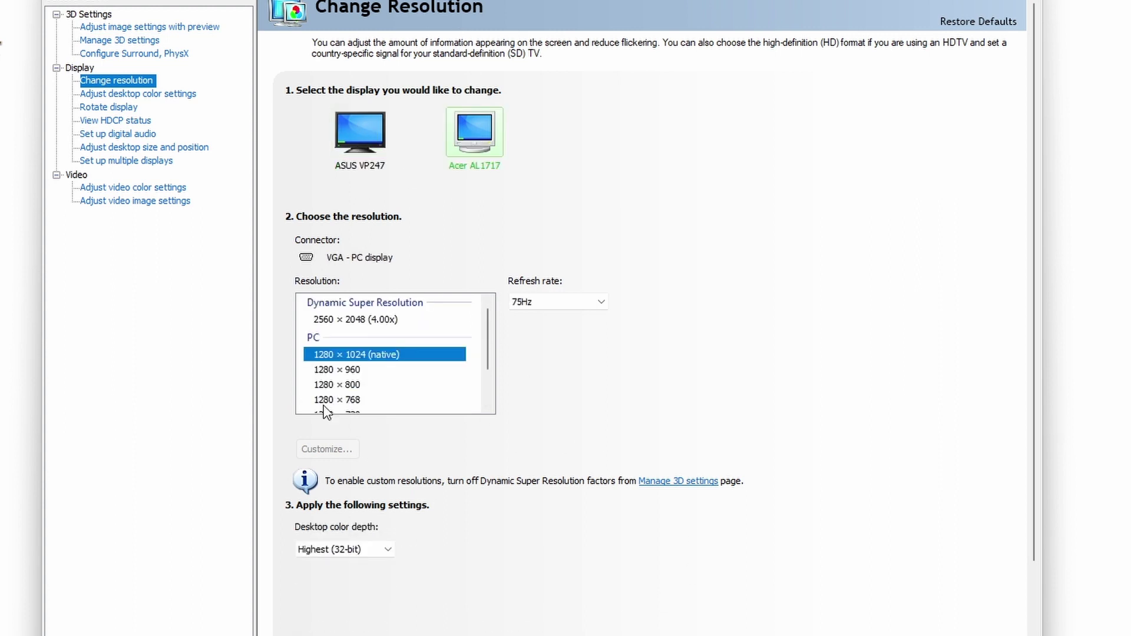
click(352, 133)
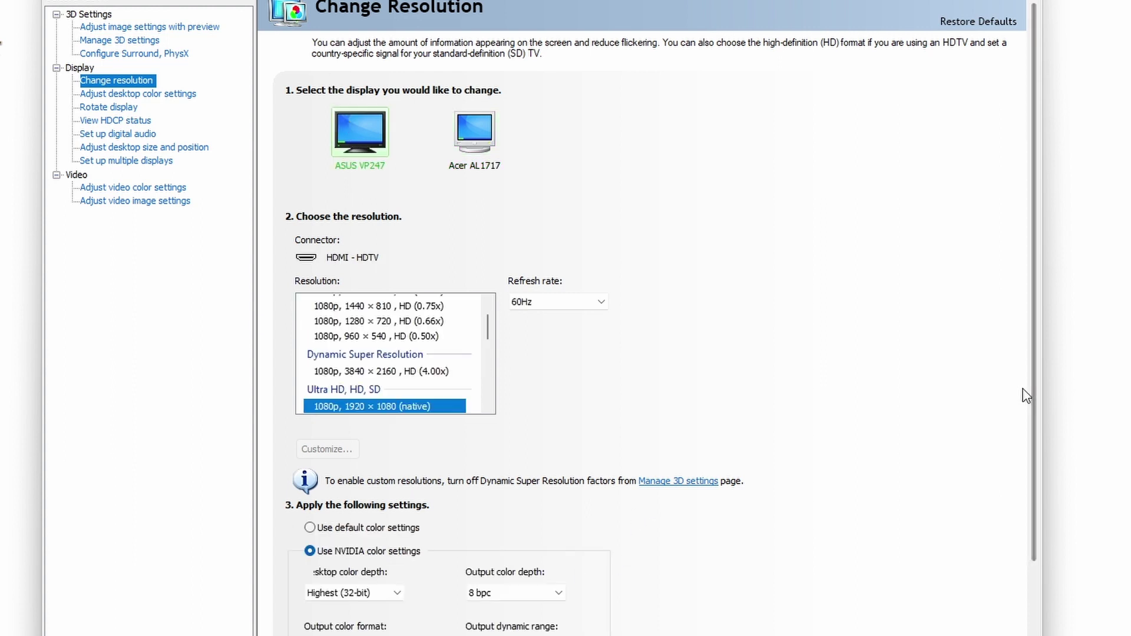
drag(1038, 389, 1038, 436)
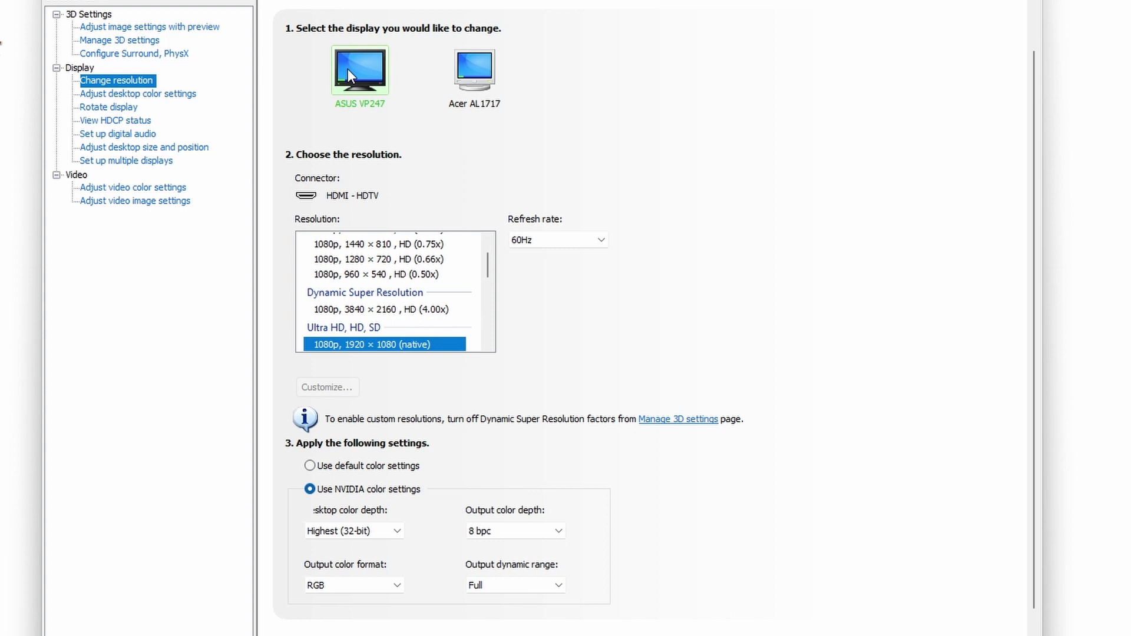
click(494, 100)
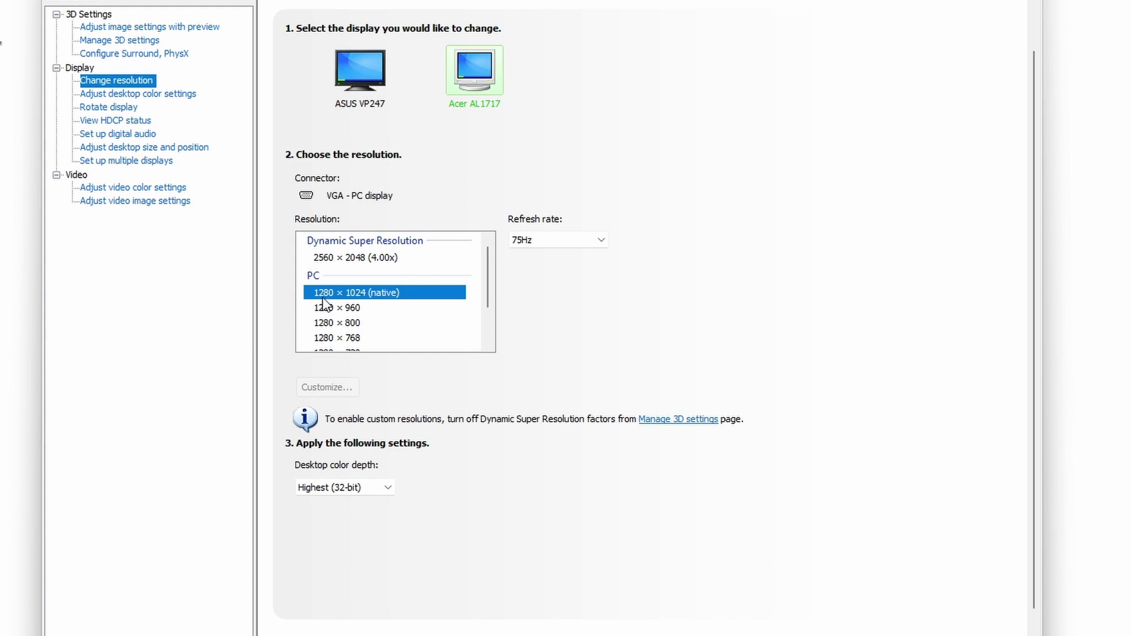
click(364, 91)
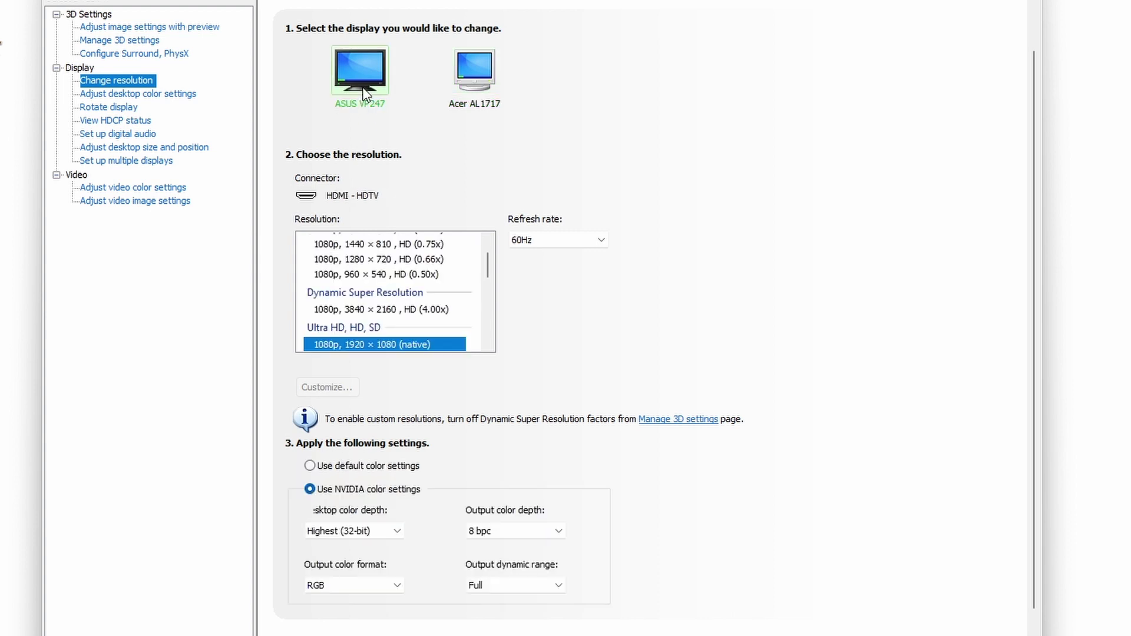
Set the Acer AL1717 refresh rate to 75Hz at native 1280 × 1024, then apply and keep the changes
click(467, 82)
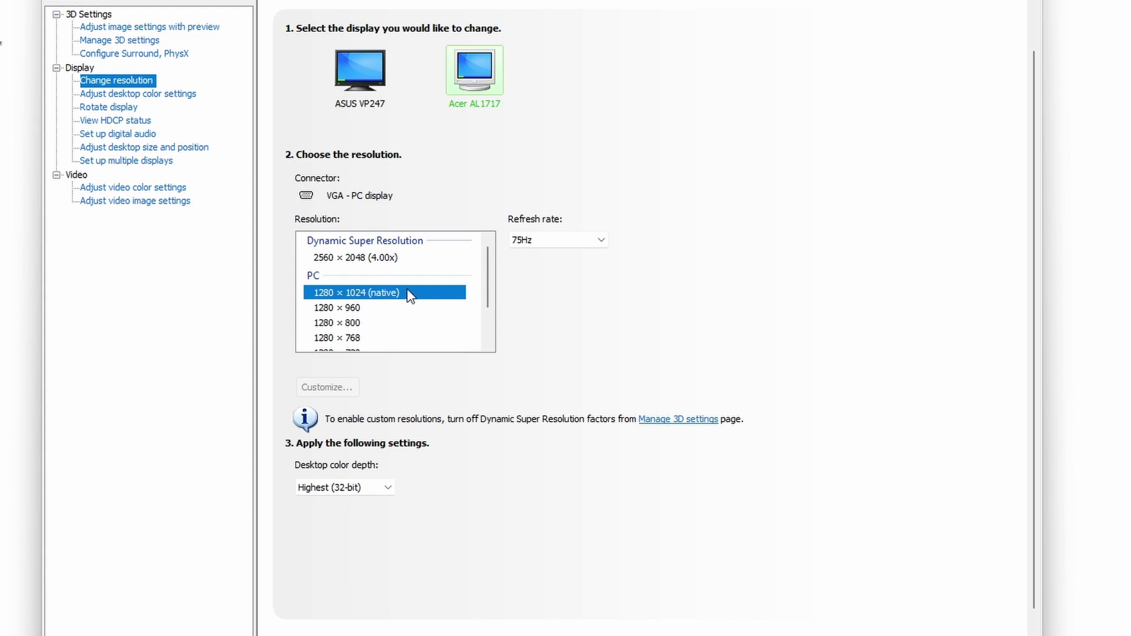
click(545, 239)
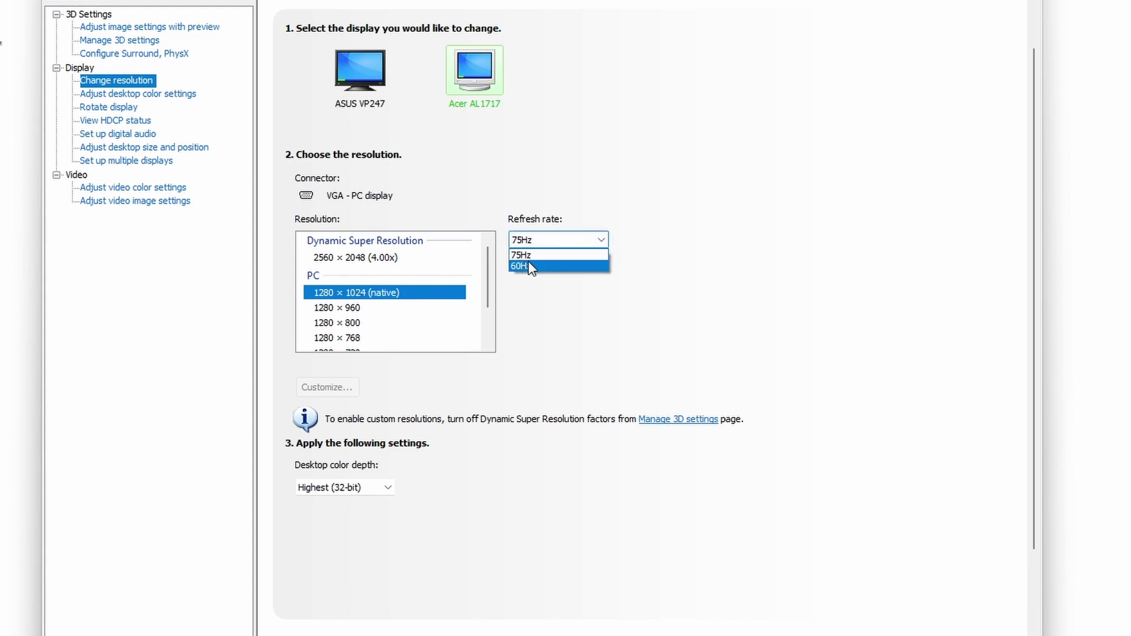
click(532, 255)
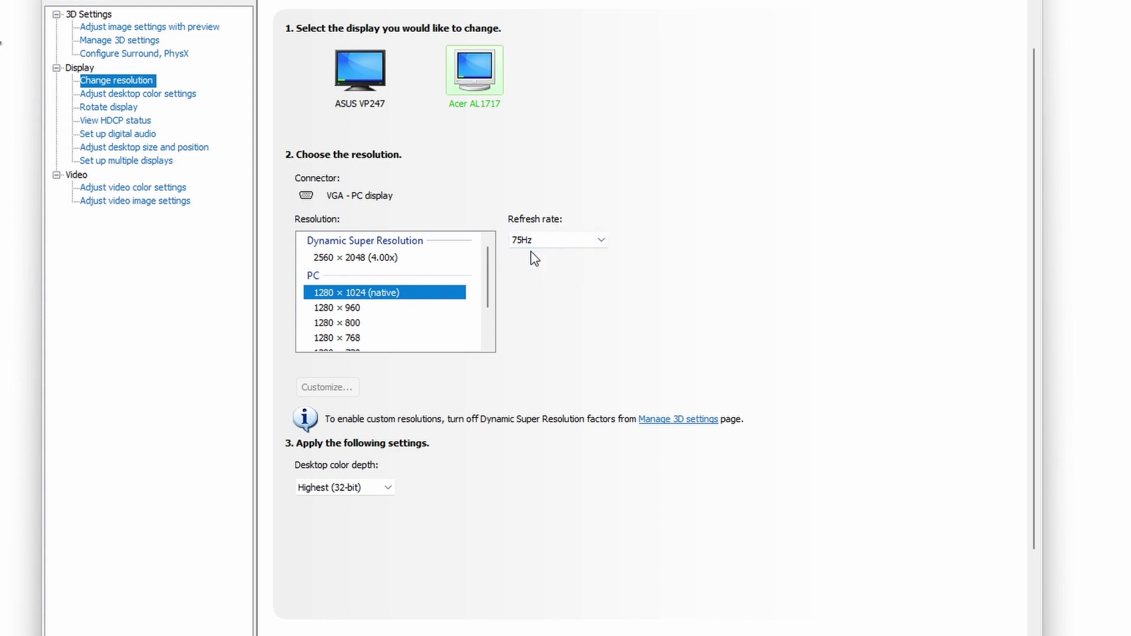
click(383, 488)
click(538, 500)
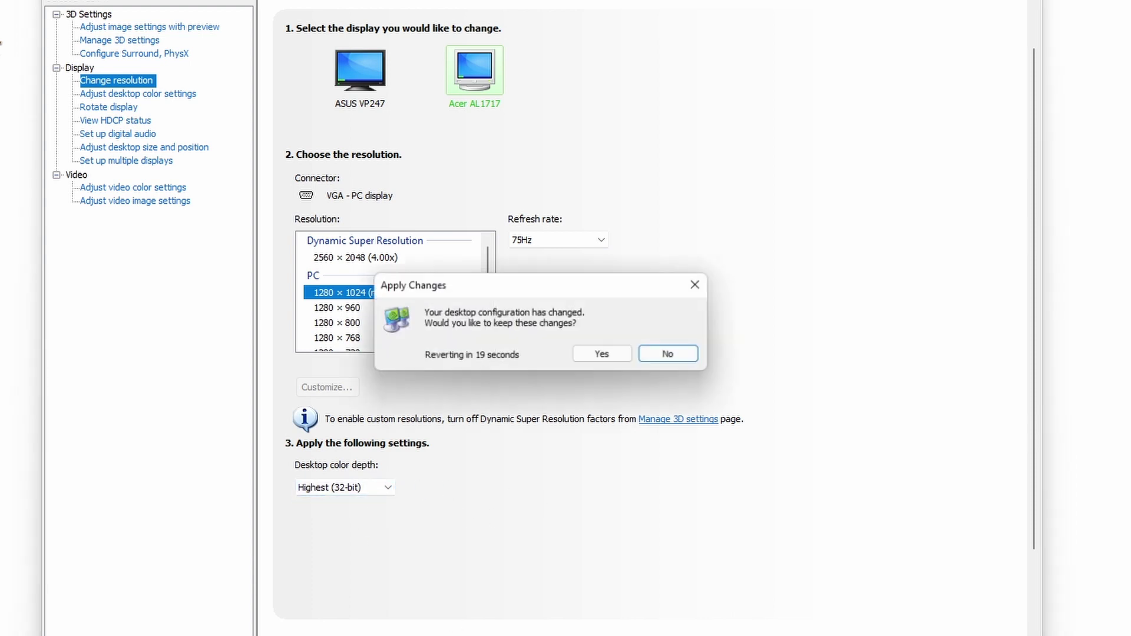
click(610, 353)
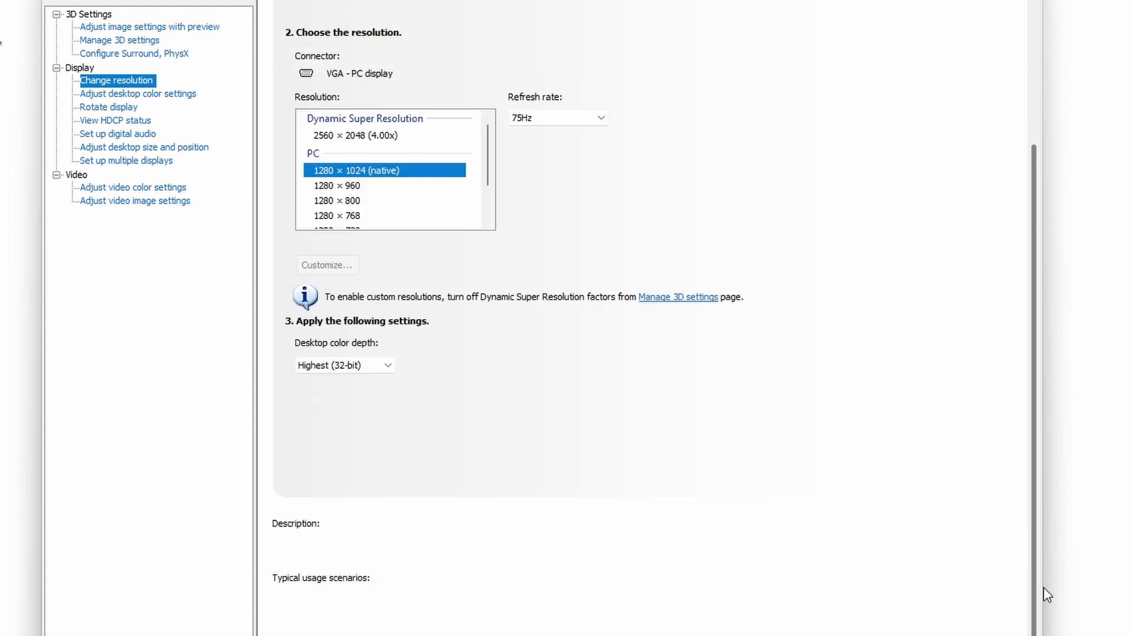
Open the desktop color settings for the Acer AL1717 and toggle Override to reference mode on and off again
click(120, 96)
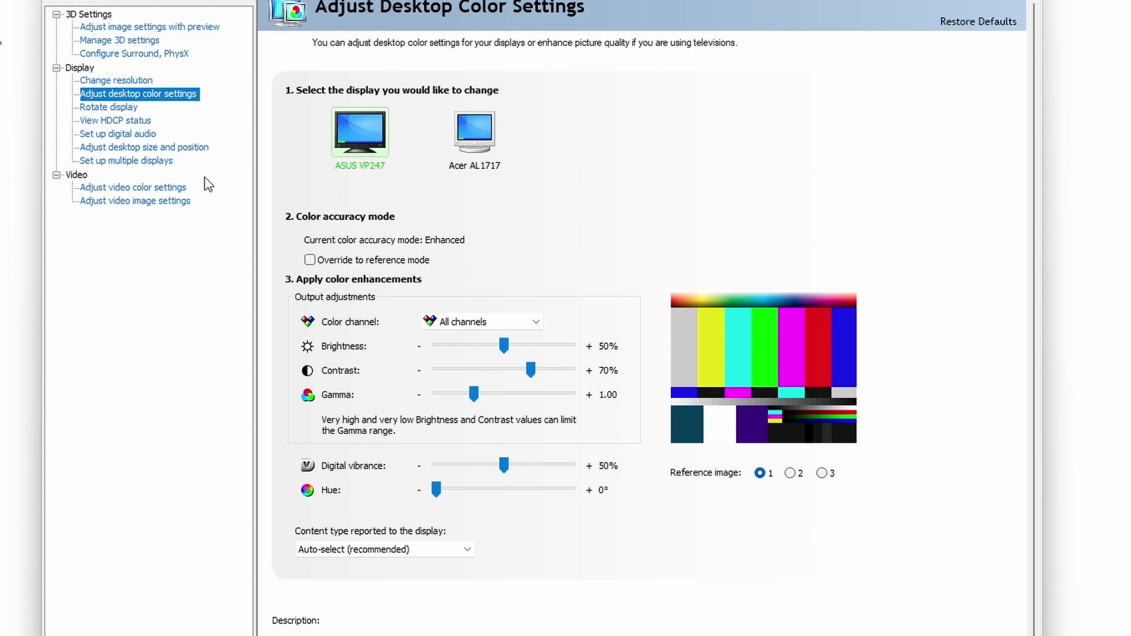
click(479, 151)
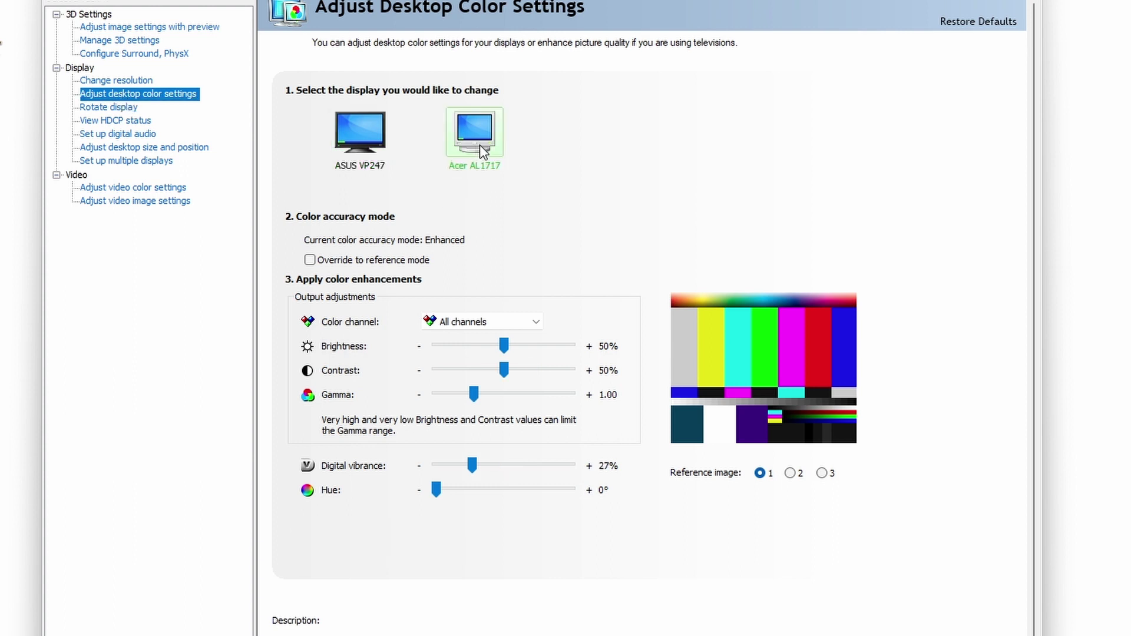
mouse_move(311, 265)
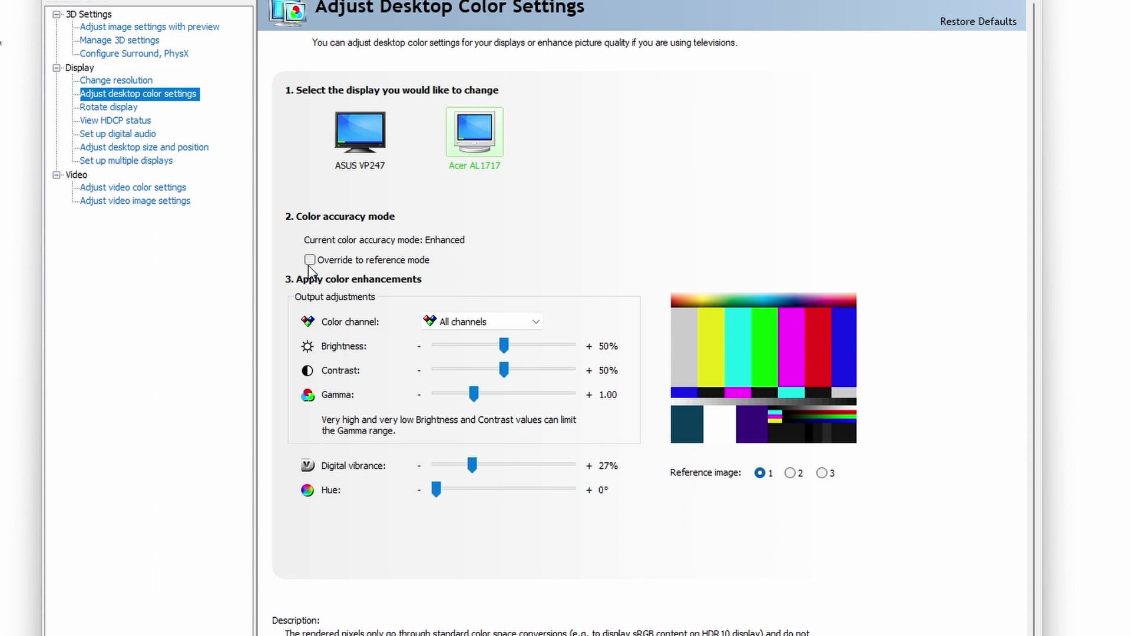
click(310, 261)
click(310, 261)
Check the ASUS VP247 content type options and compare the color adjustments of the ASUS VP247 and Acer AL1717
click(364, 150)
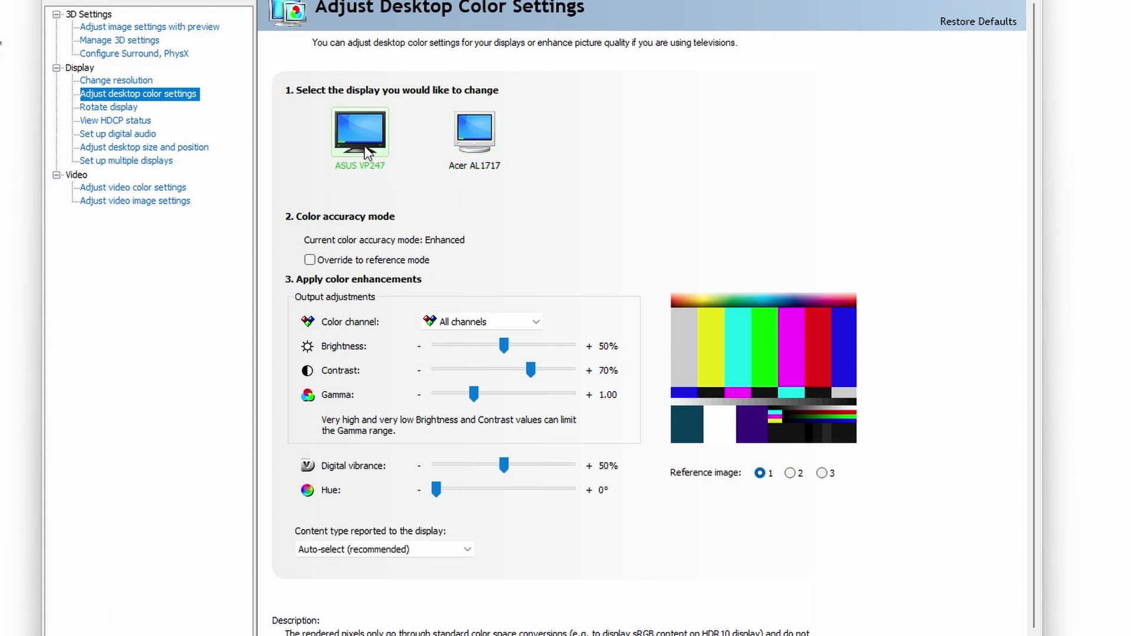
click(466, 552)
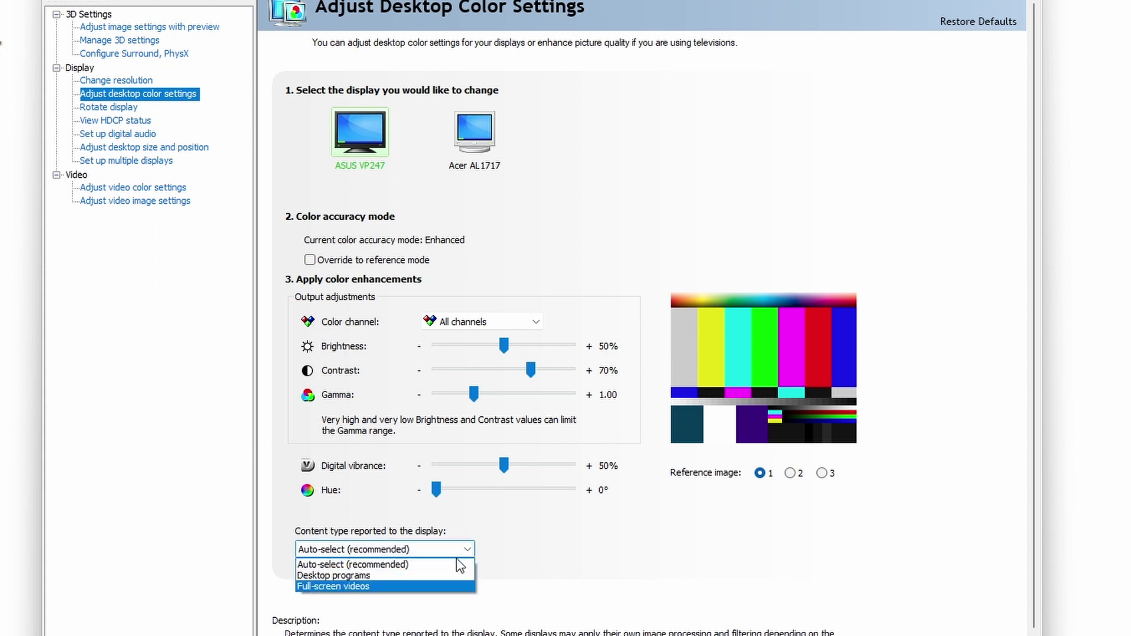
click(550, 563)
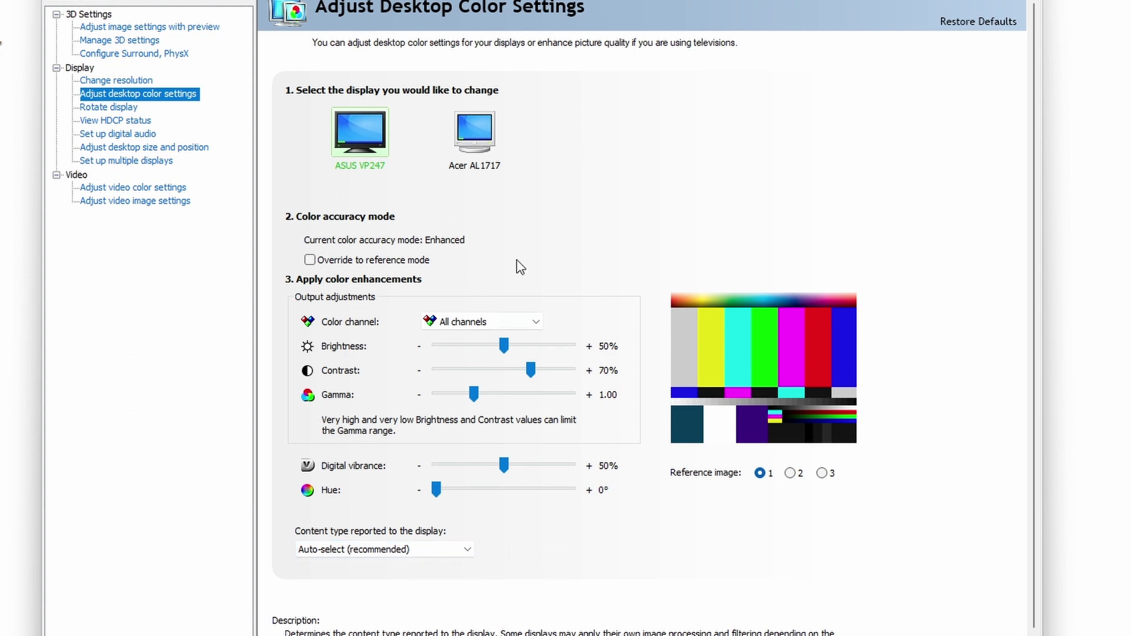
click(482, 140)
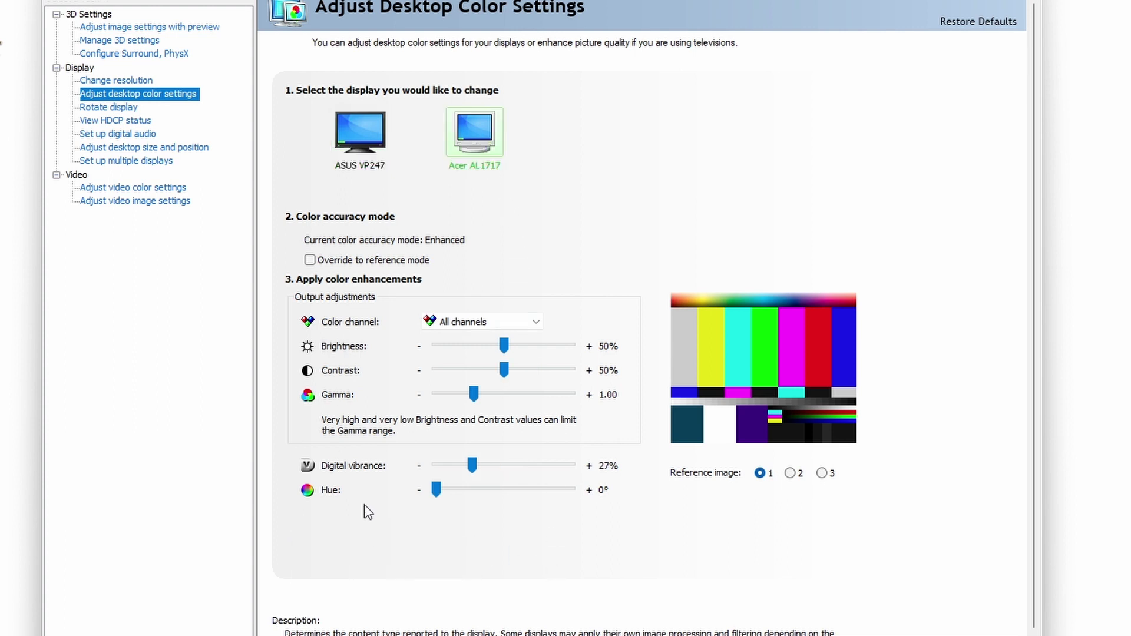
click(360, 134)
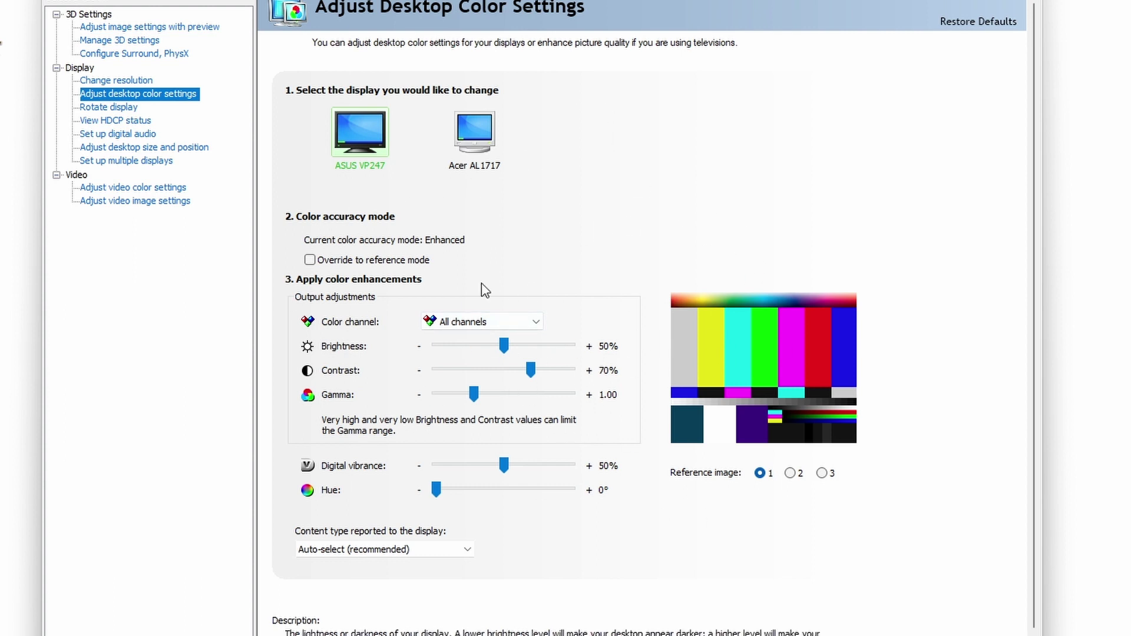
click(477, 138)
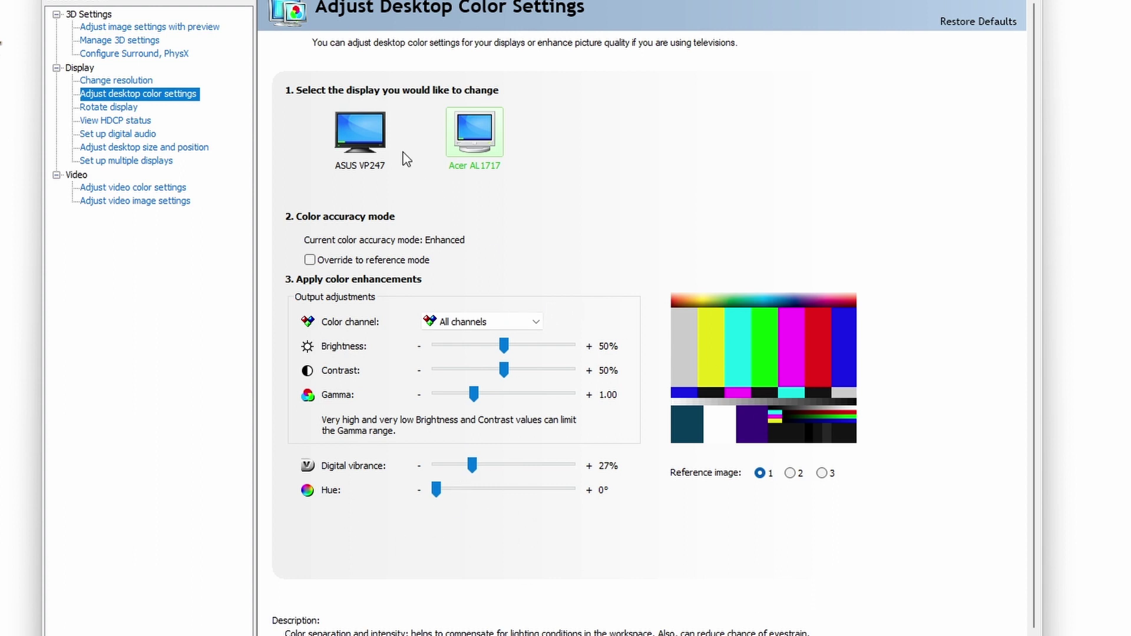
Set the ASUS VP247 contrast to 50% and check it against the Acer AL1717 color settings
click(363, 136)
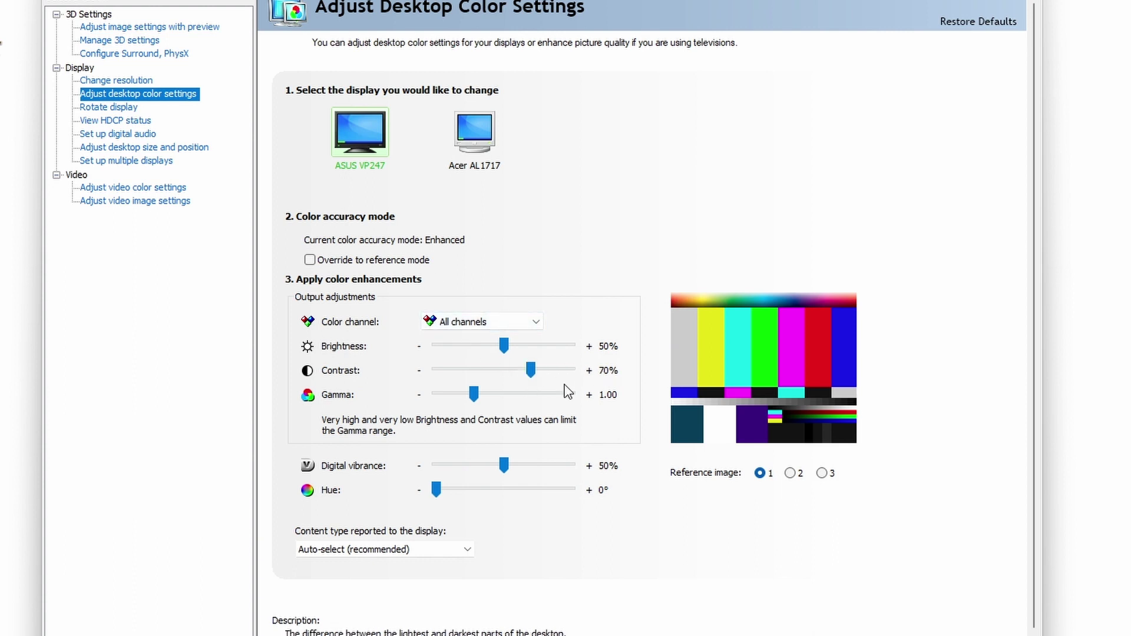
drag(531, 372, 504, 377)
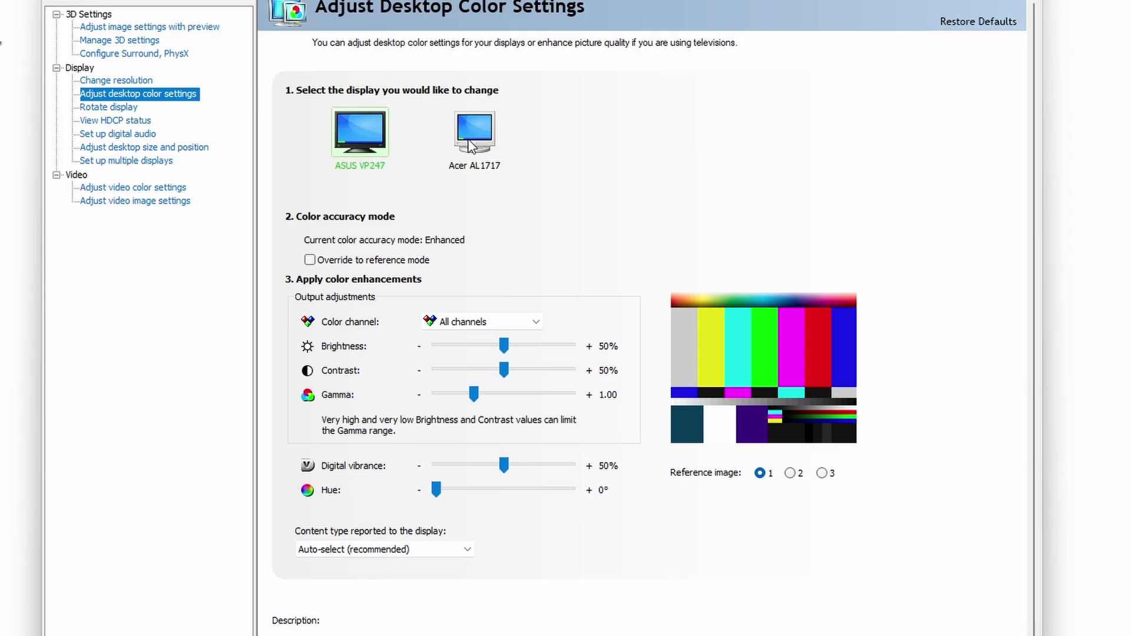
click(470, 144)
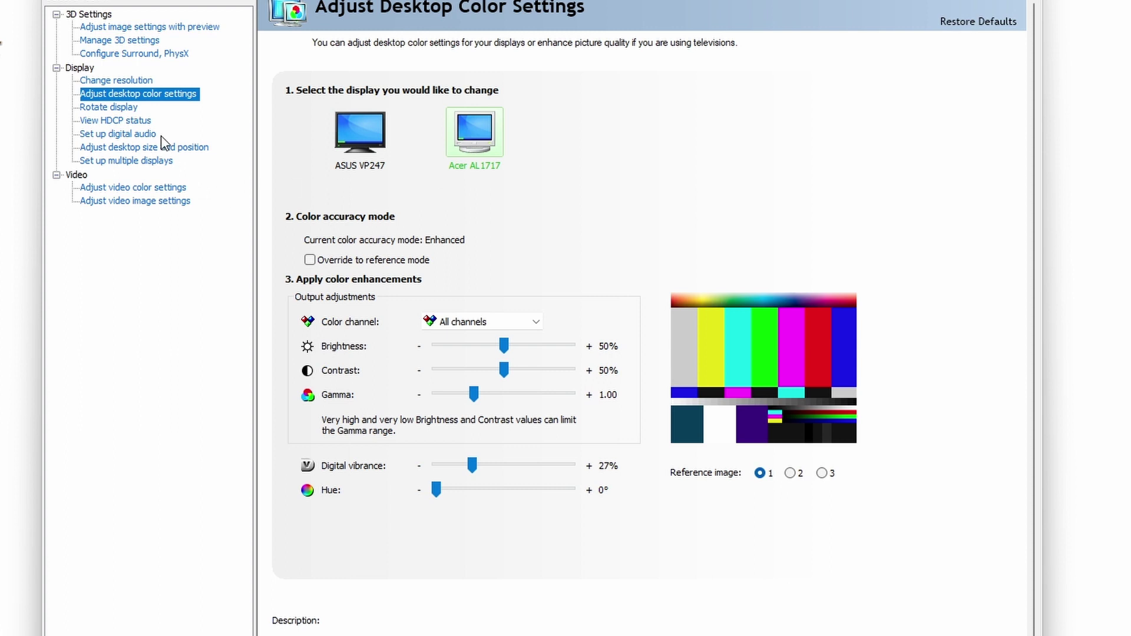
Check the orientation options for the ASUS VP247 and Acer AL1717, and view the HDCP status of the ASUS VP247
click(117, 111)
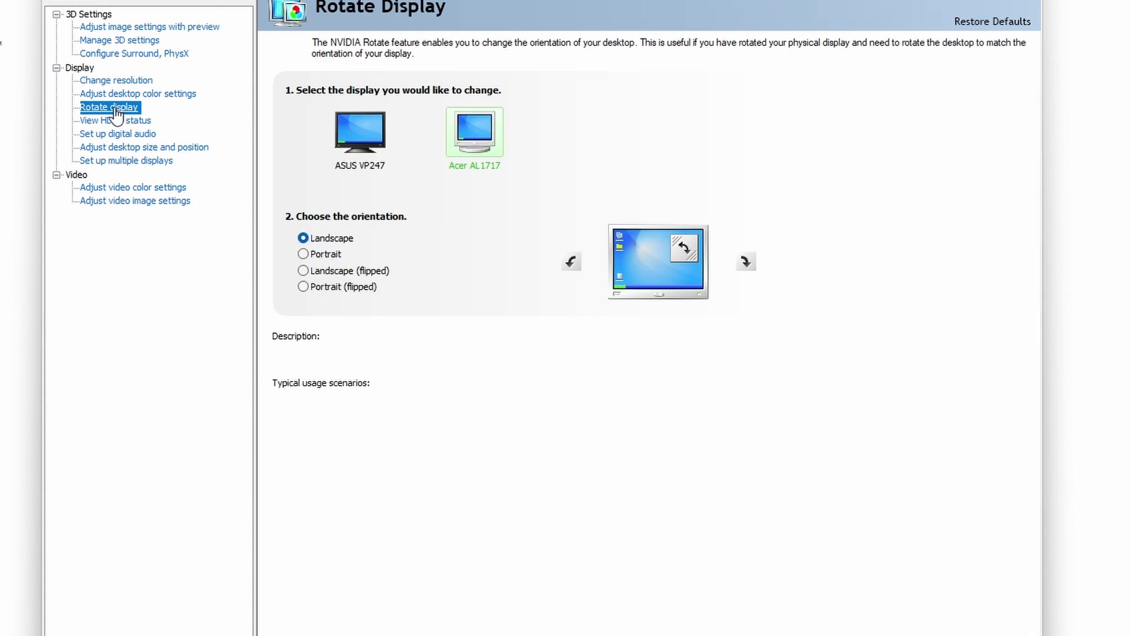
click(367, 150)
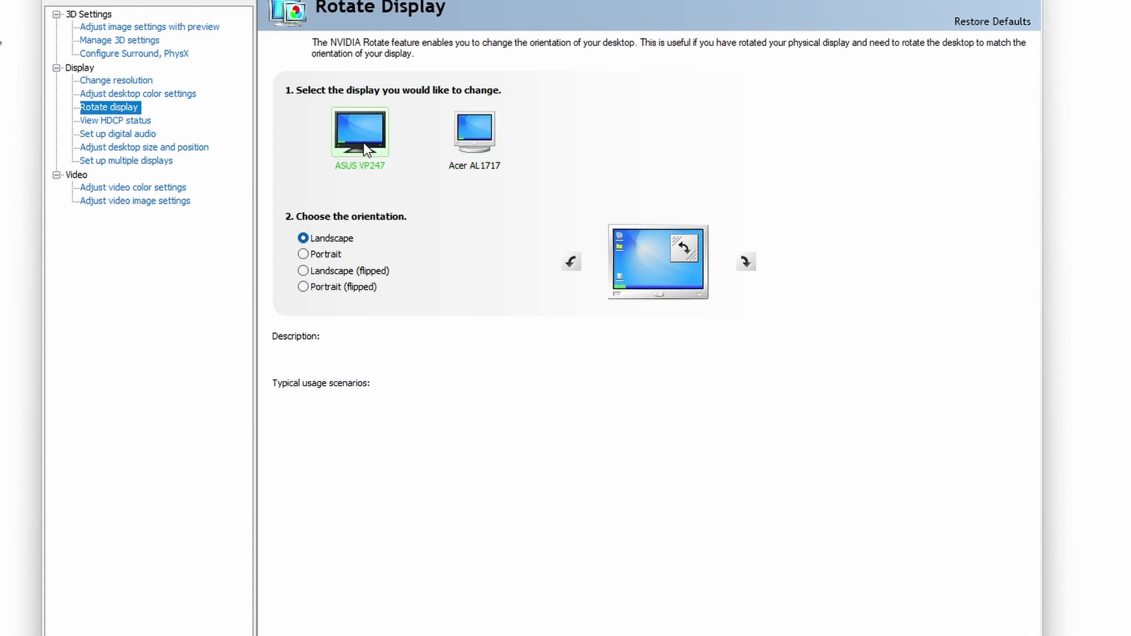
click(303, 255)
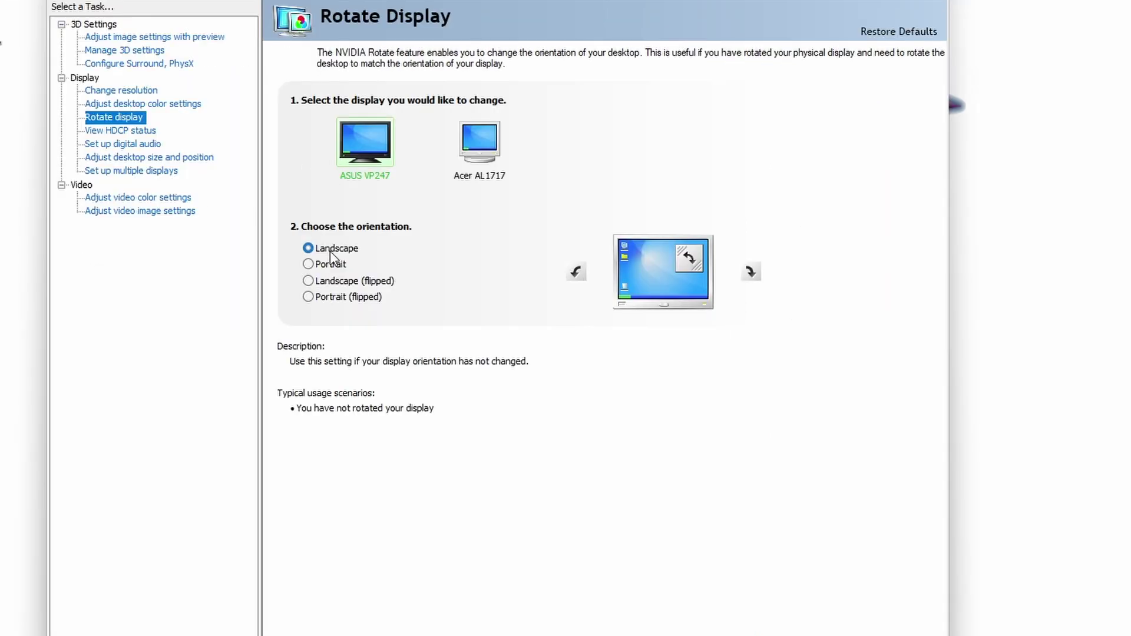
click(480, 139)
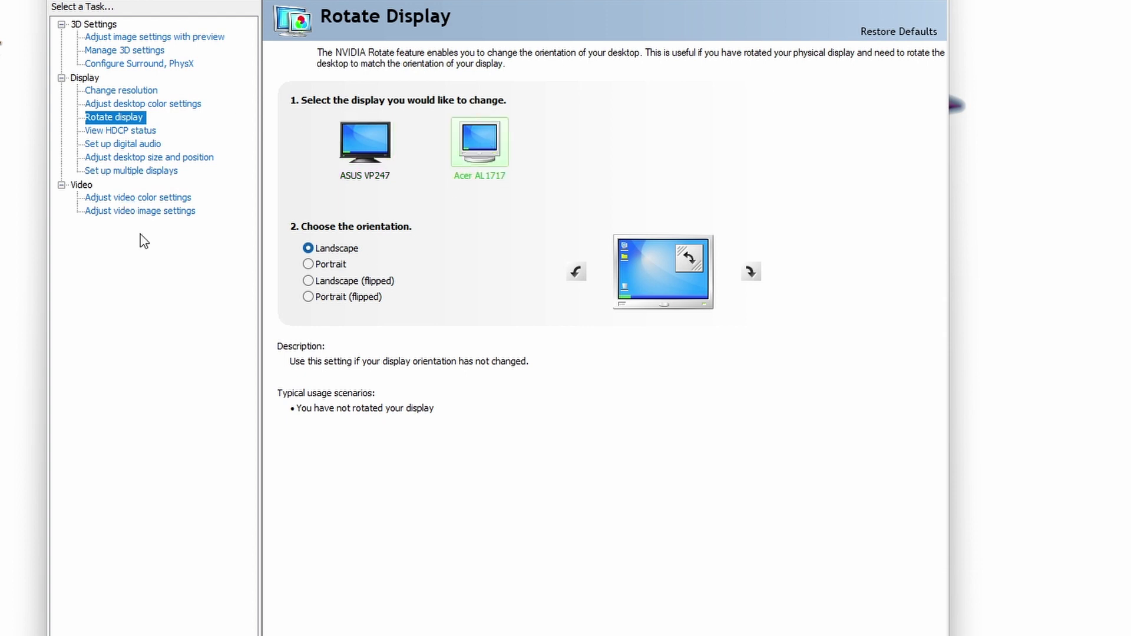
click(119, 131)
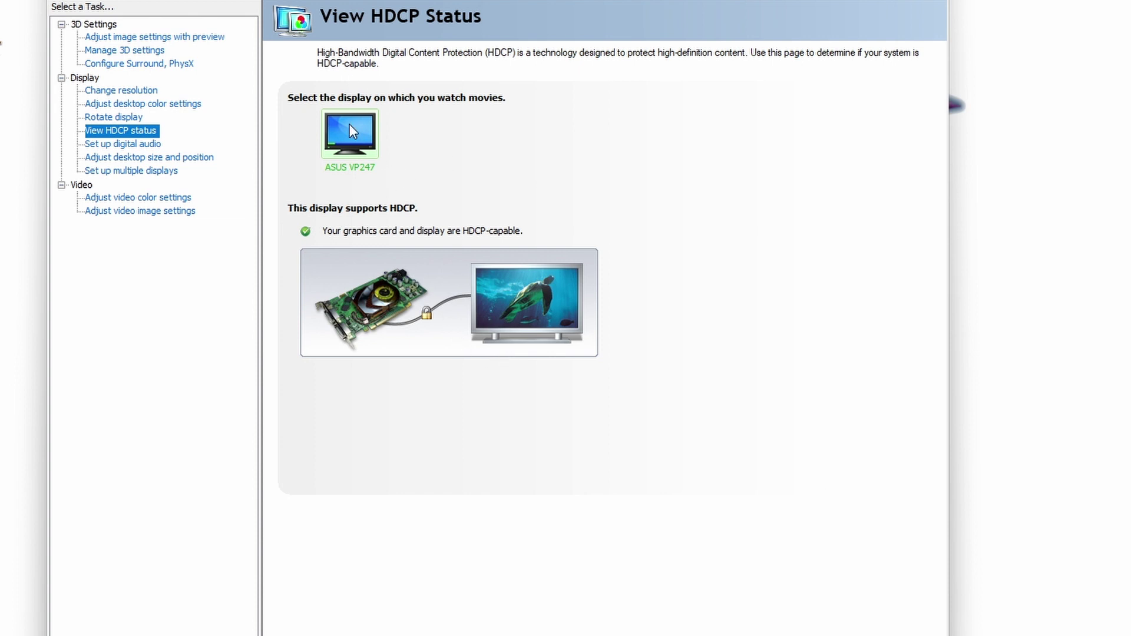
Choose ASUS VP247 as the HDMI digital audio device, then apply and keep the changes while moving to desktop size and position
click(139, 147)
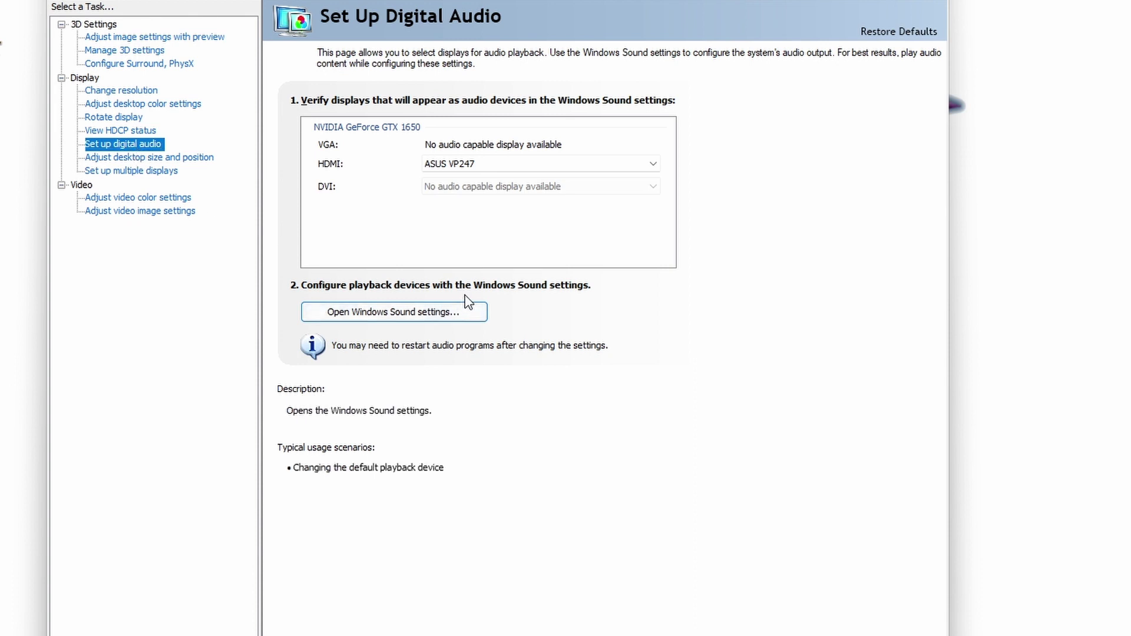
click(572, 164)
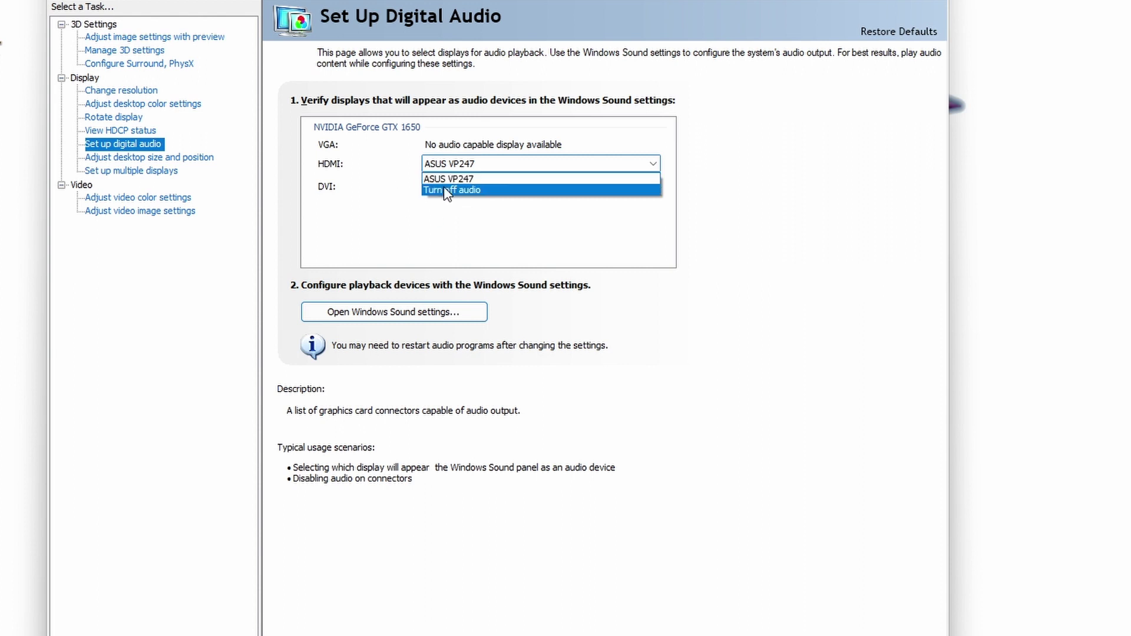
click(472, 178)
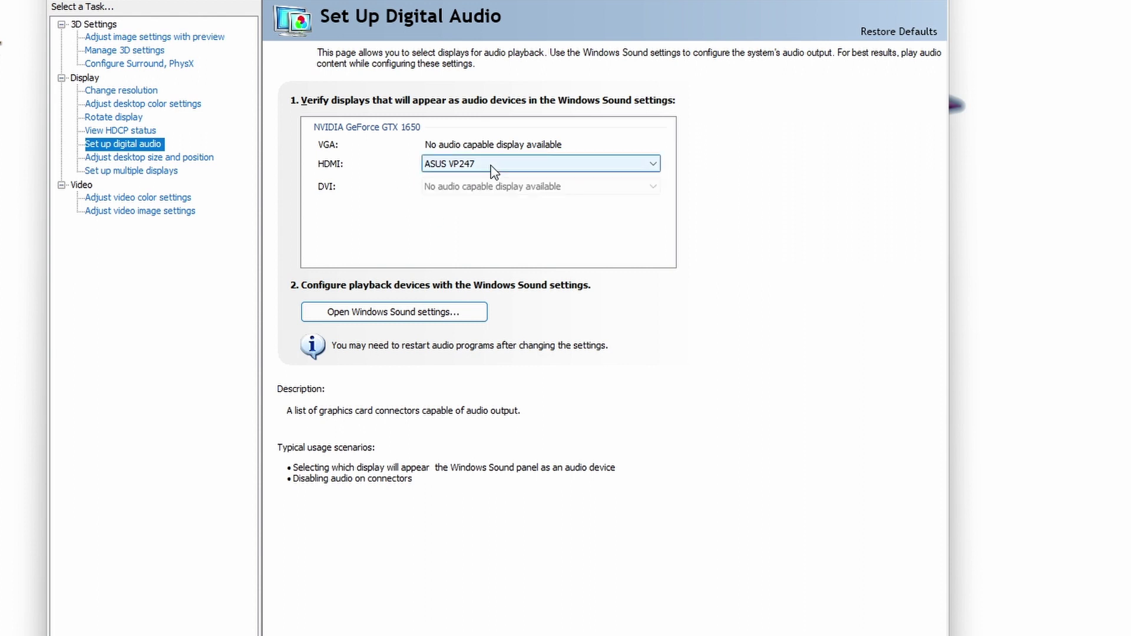
click(159, 163)
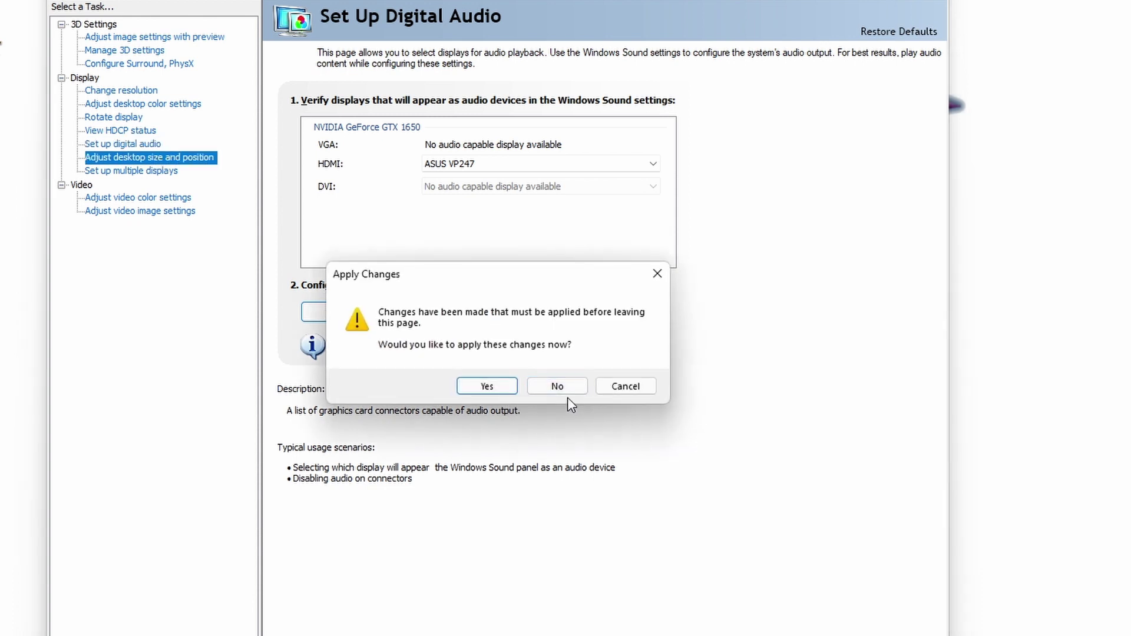
click(489, 387)
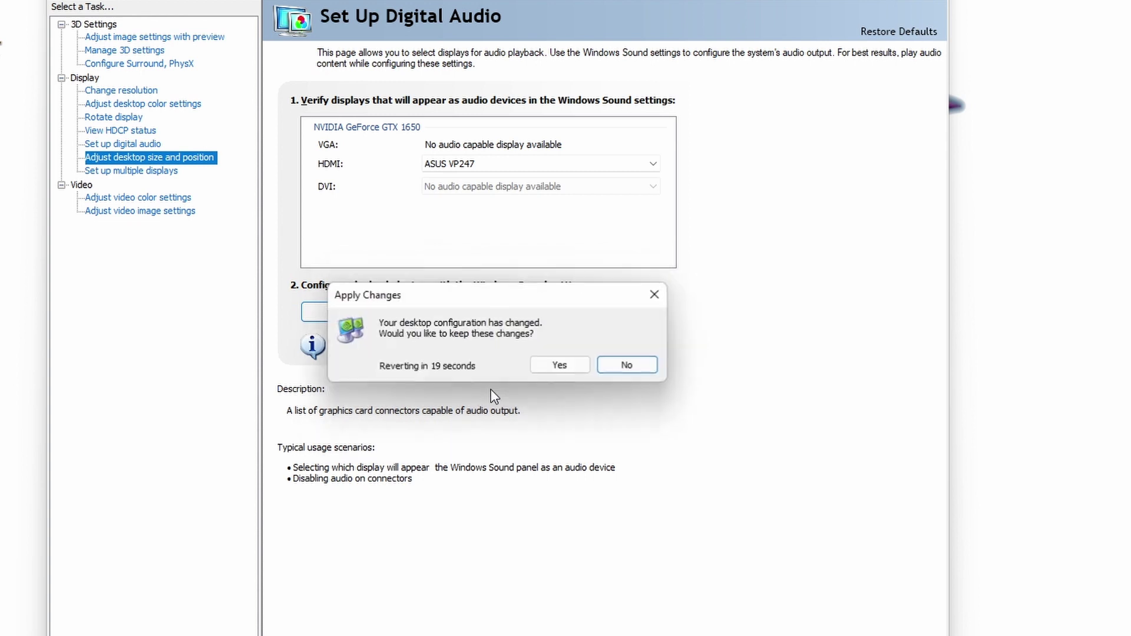
click(547, 370)
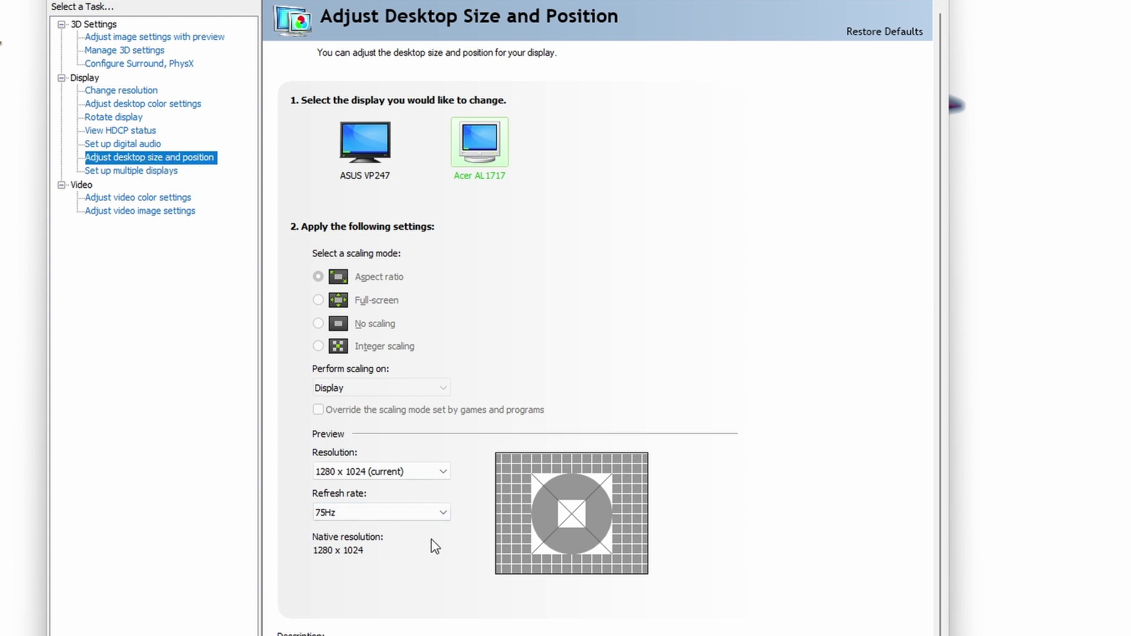
Examine the scaling, resolution and refresh rate options for the Acer AL1717 and ASUS VP247 in the desktop size and position settings
click(437, 512)
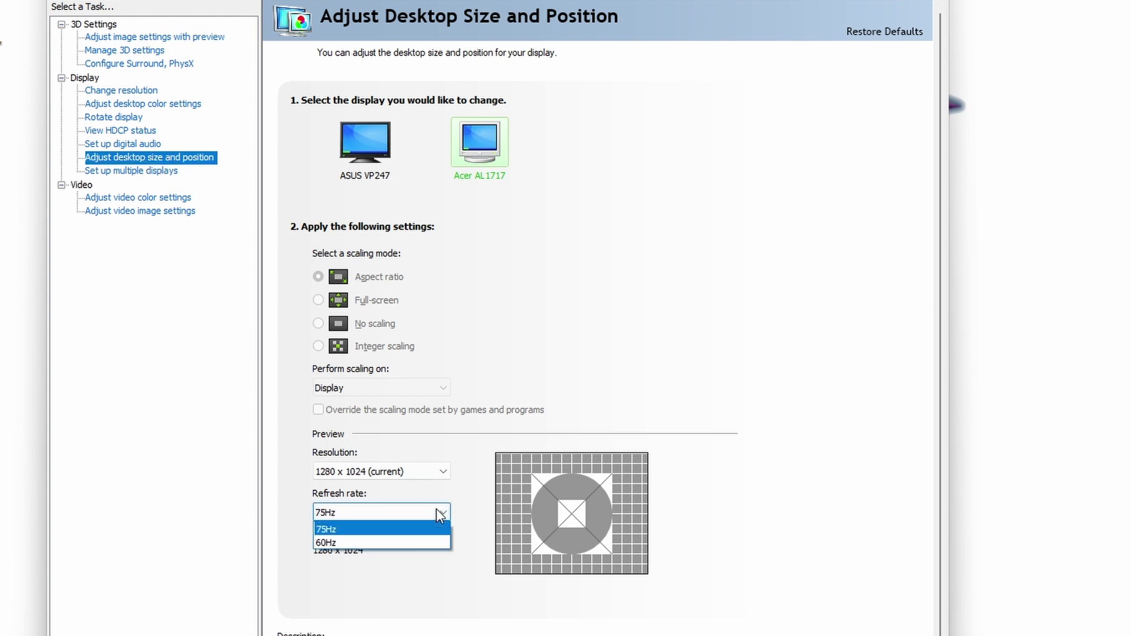
click(553, 248)
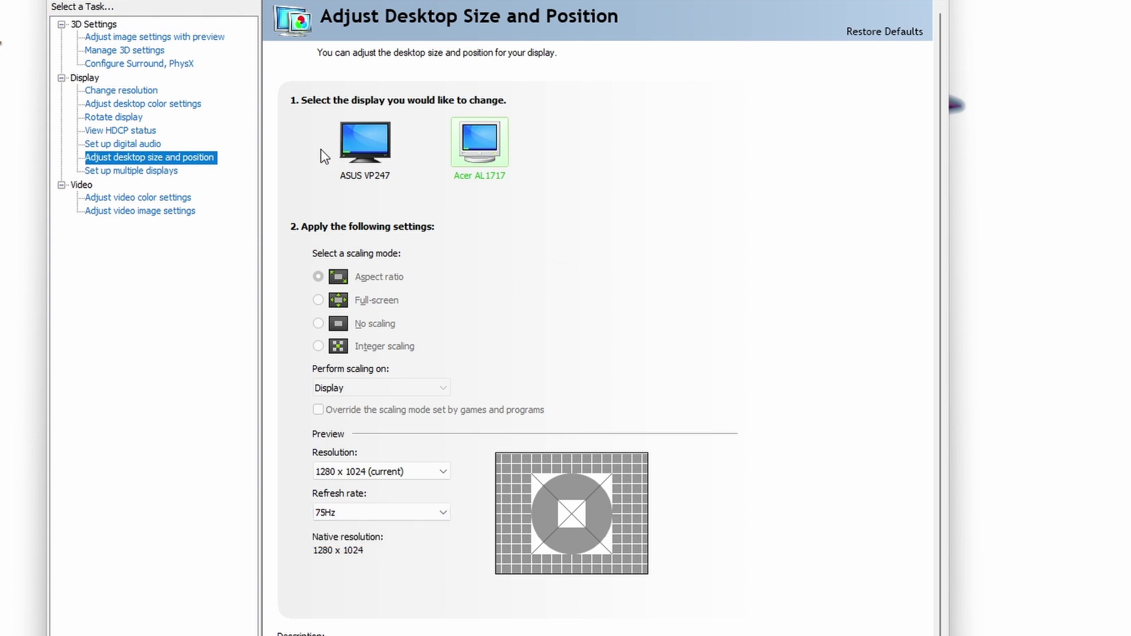
click(363, 142)
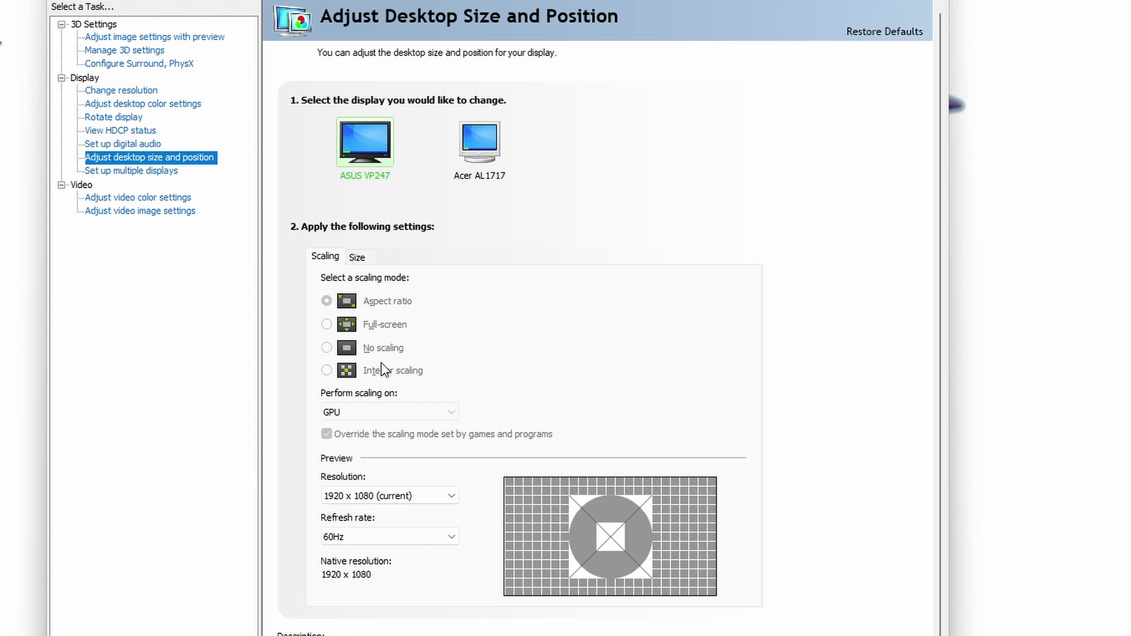
click(414, 542)
click(414, 548)
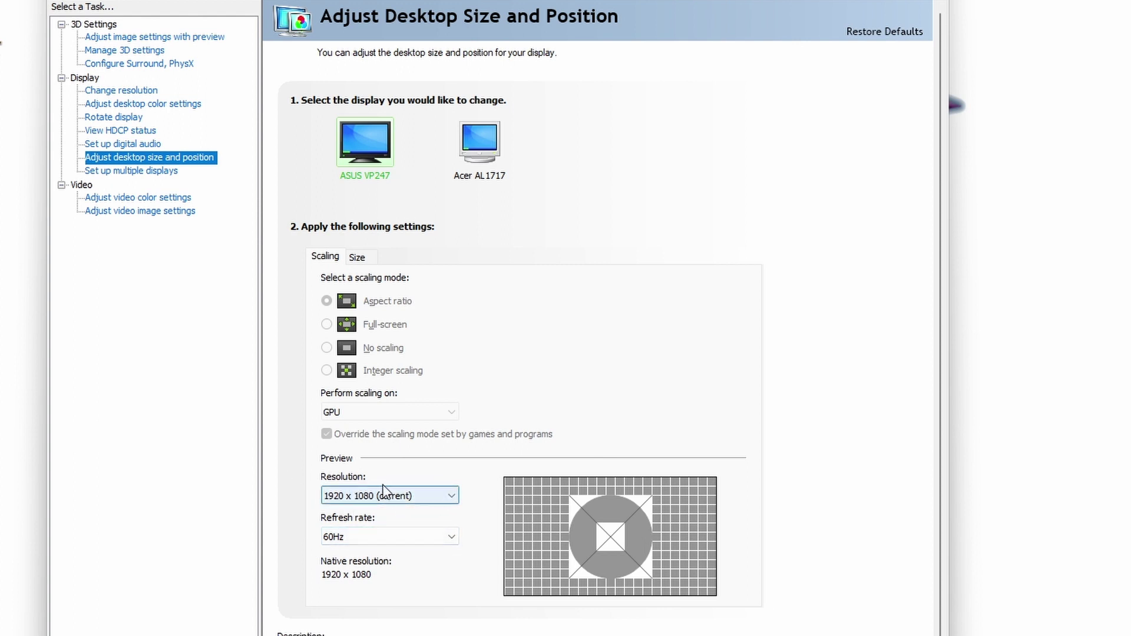
click(449, 497)
click(446, 505)
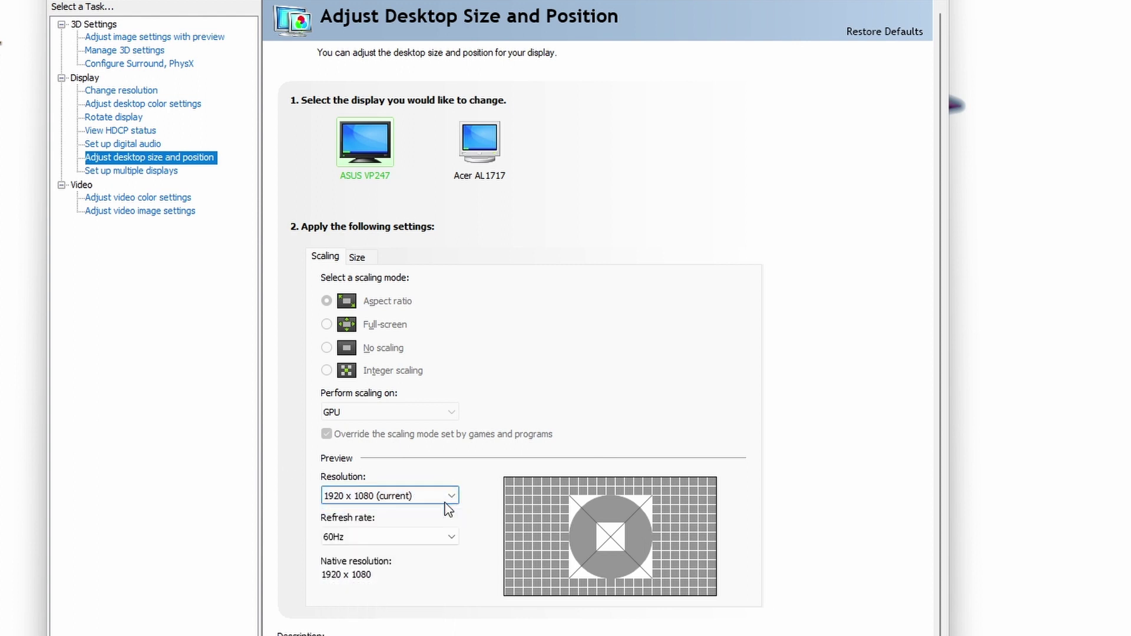
click(474, 144)
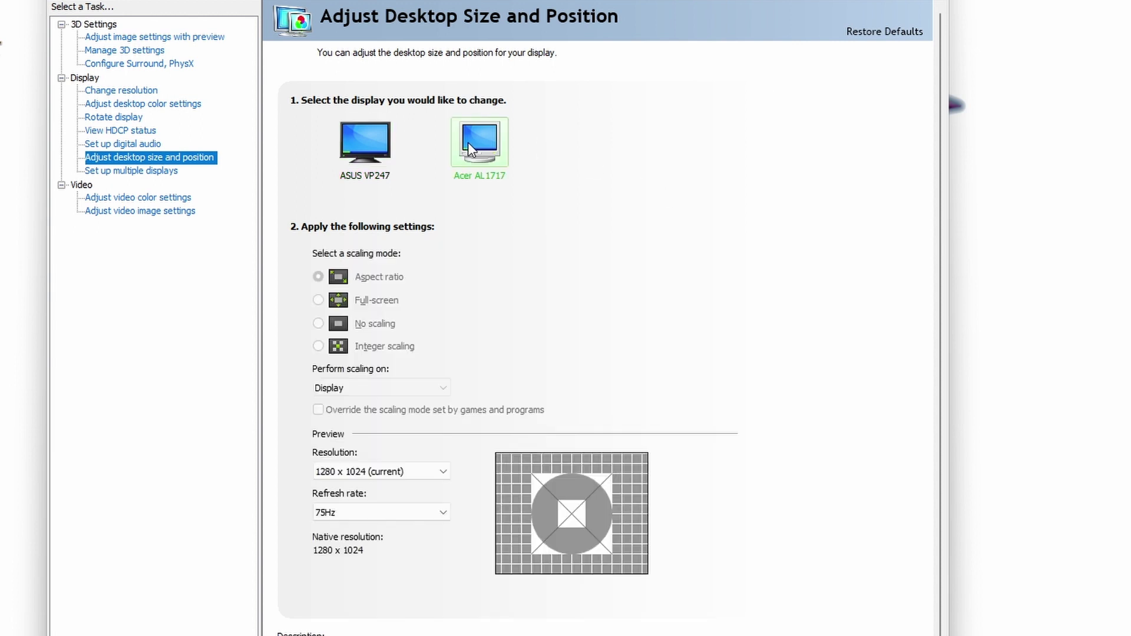
click(399, 474)
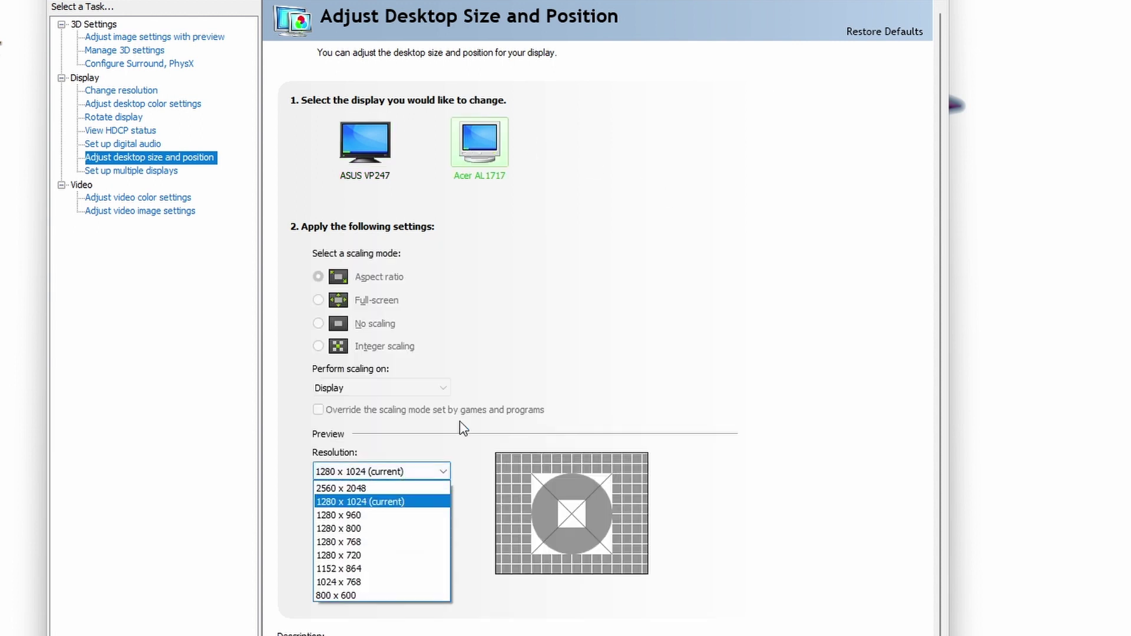
click(539, 370)
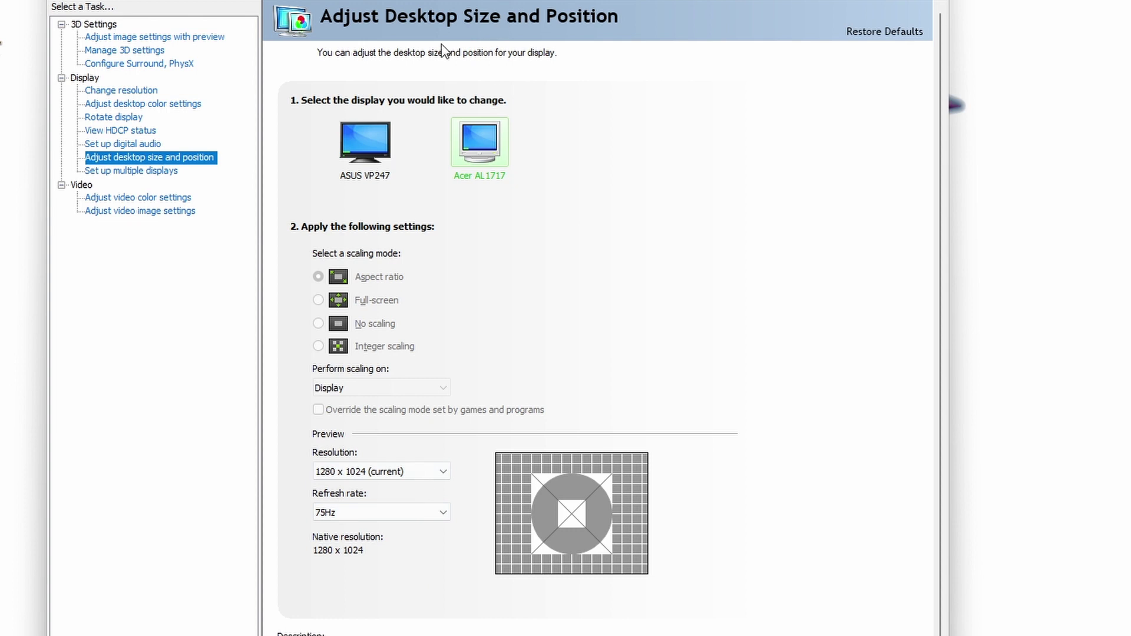
Try swapping the ASUS VP247 and Acer AL1717 in the multiple displays layout, then return the Acer to the right of the ASUS
click(140, 172)
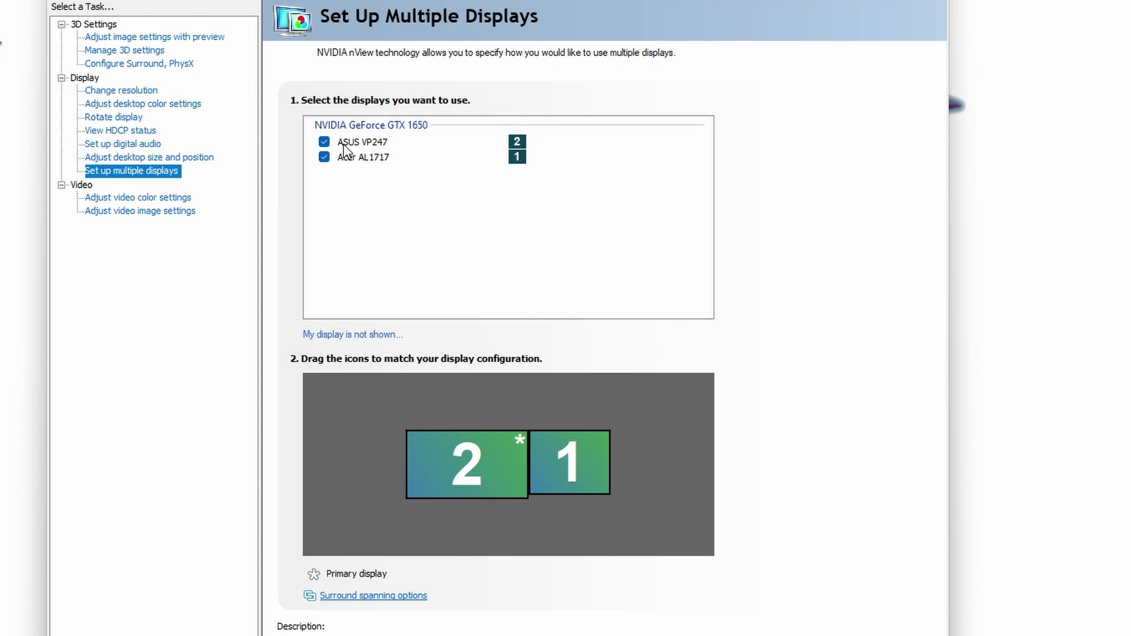
drag(472, 463, 682, 461)
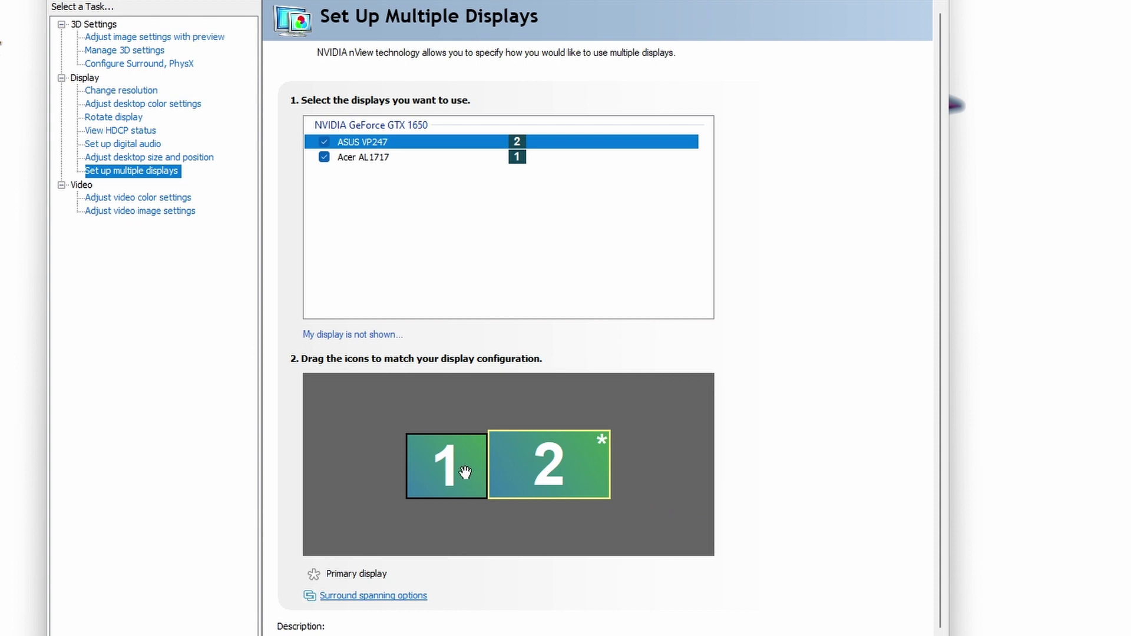
drag(451, 456, 649, 461)
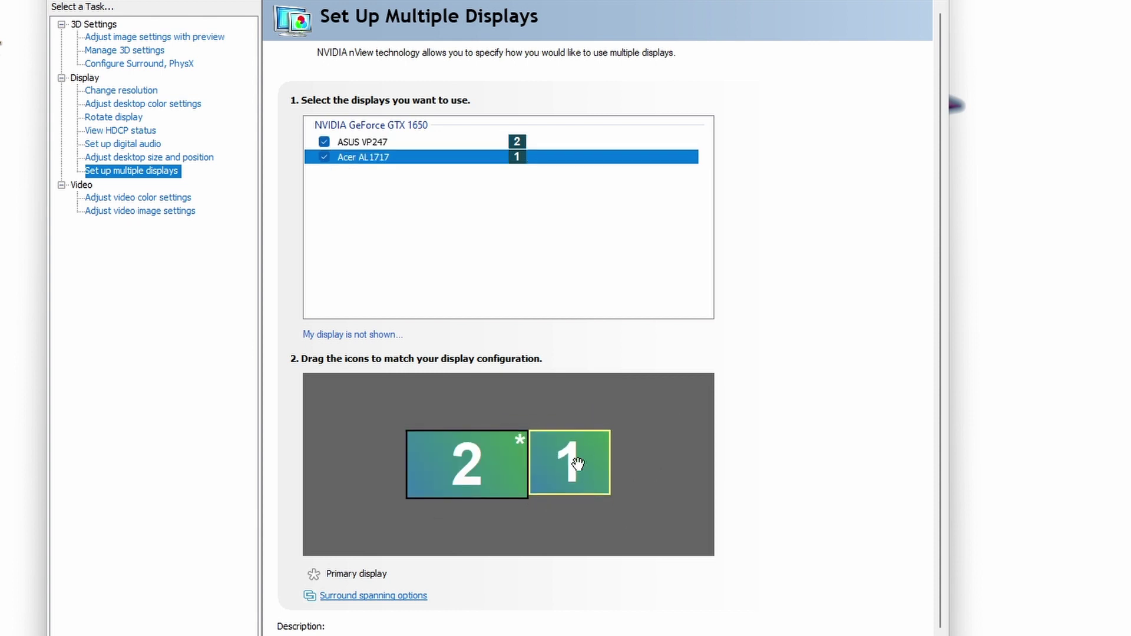
mouse_move(578, 482)
mouse_down()
mouse_move(580, 495)
mouse_move(585, 473)
mouse_up()
click(454, 475)
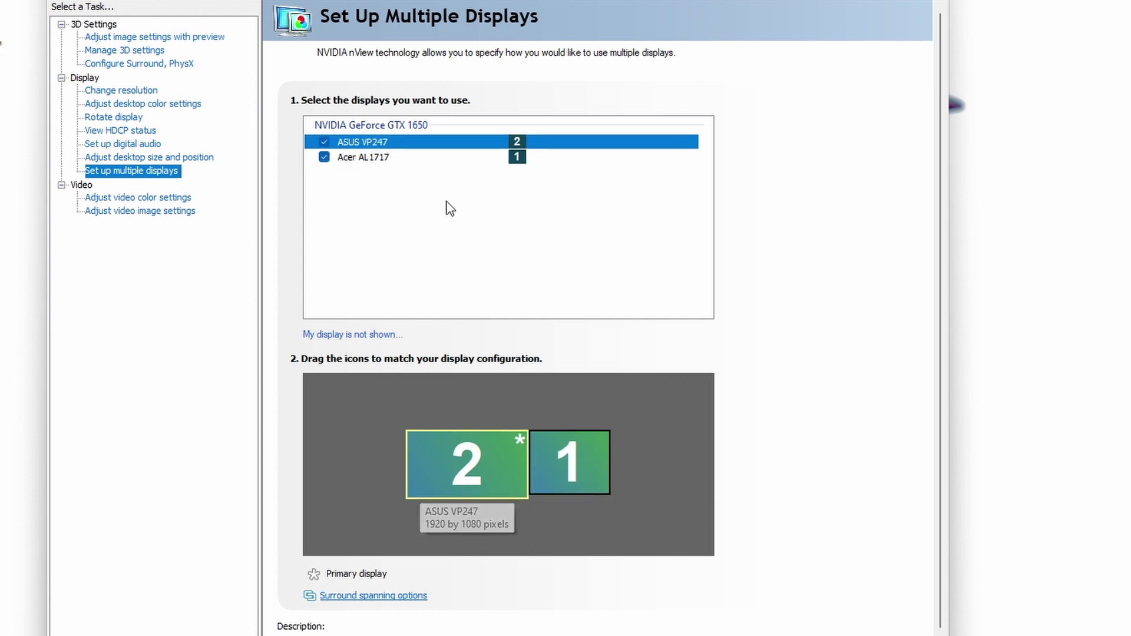
Discard the multiple-display changes and set the ASUS VP247's video color adjustments to the NVIDIA settings with Full (0-255) dynamic range
click(127, 199)
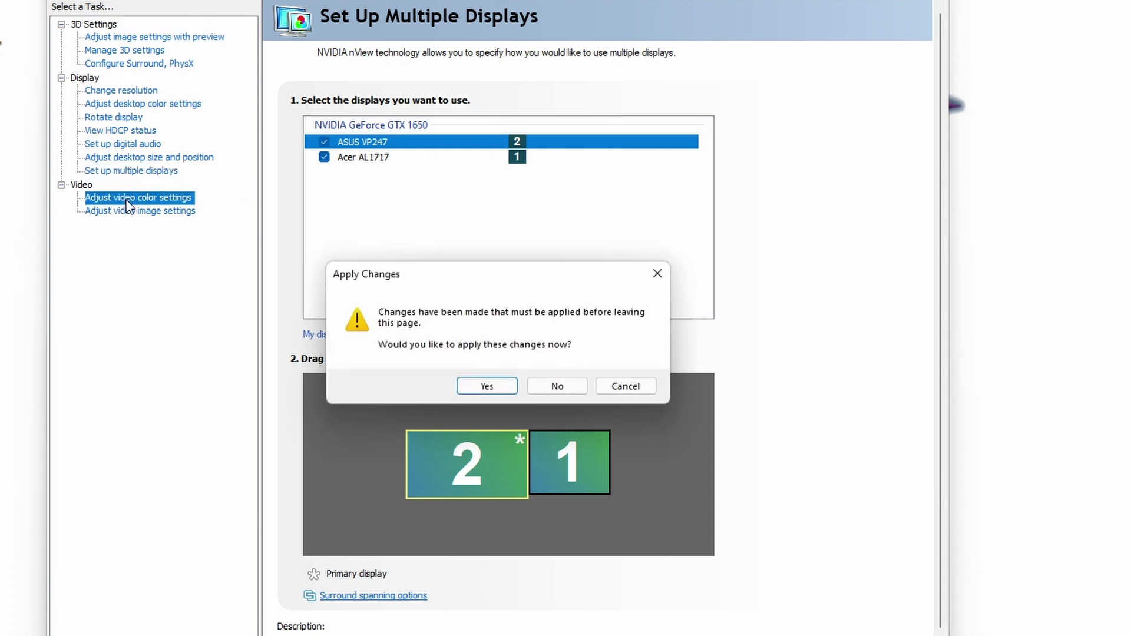
click(556, 388)
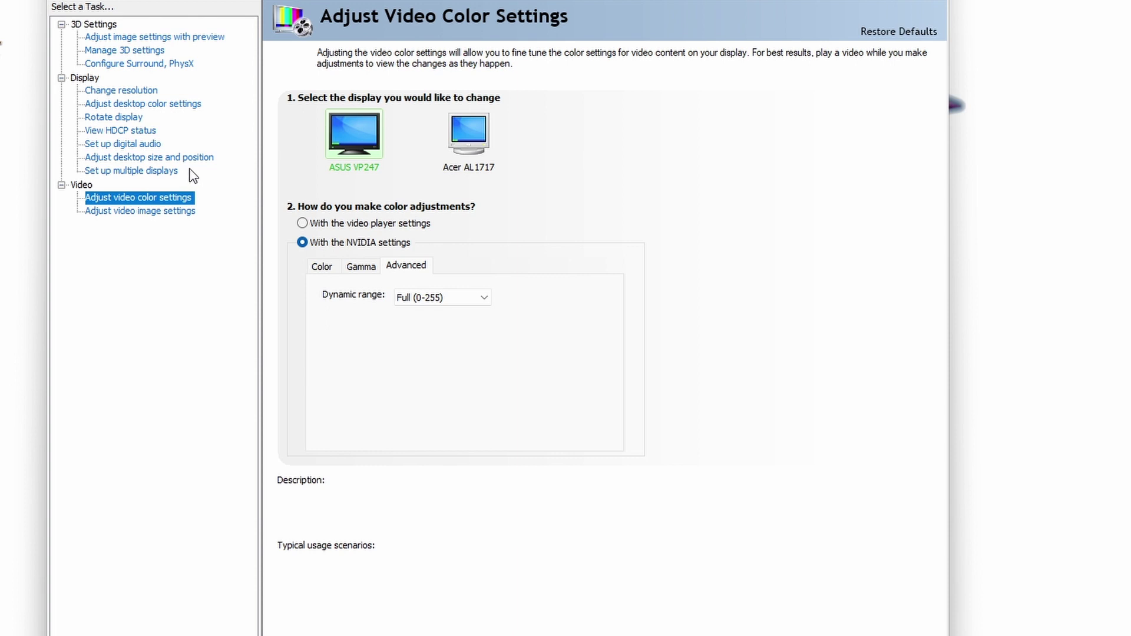
mouse_move(306, 248)
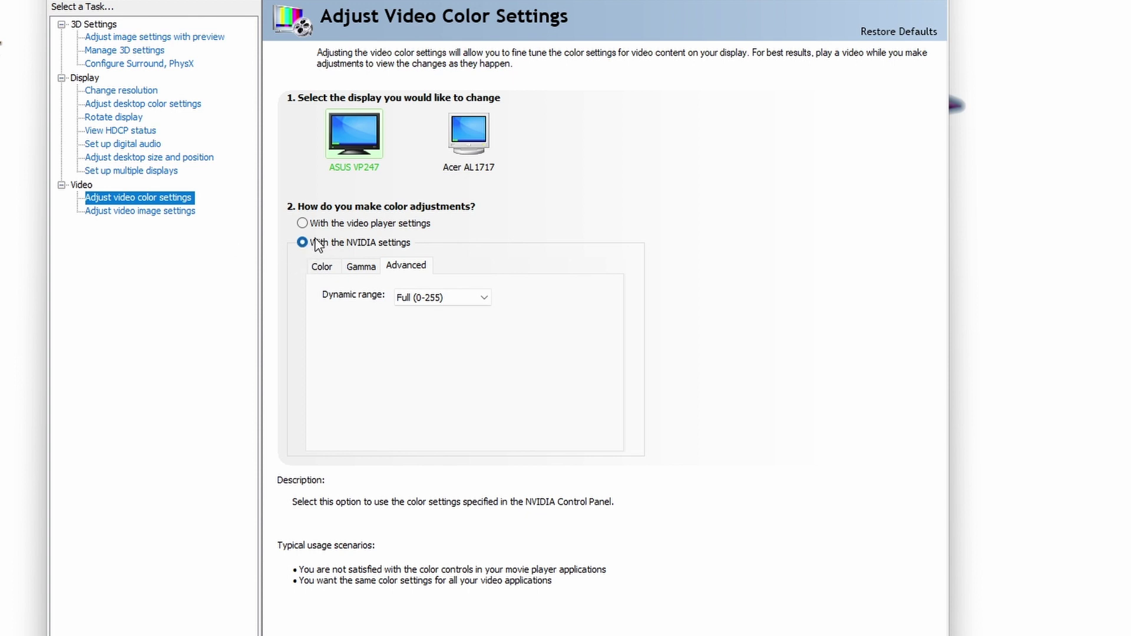
click(321, 228)
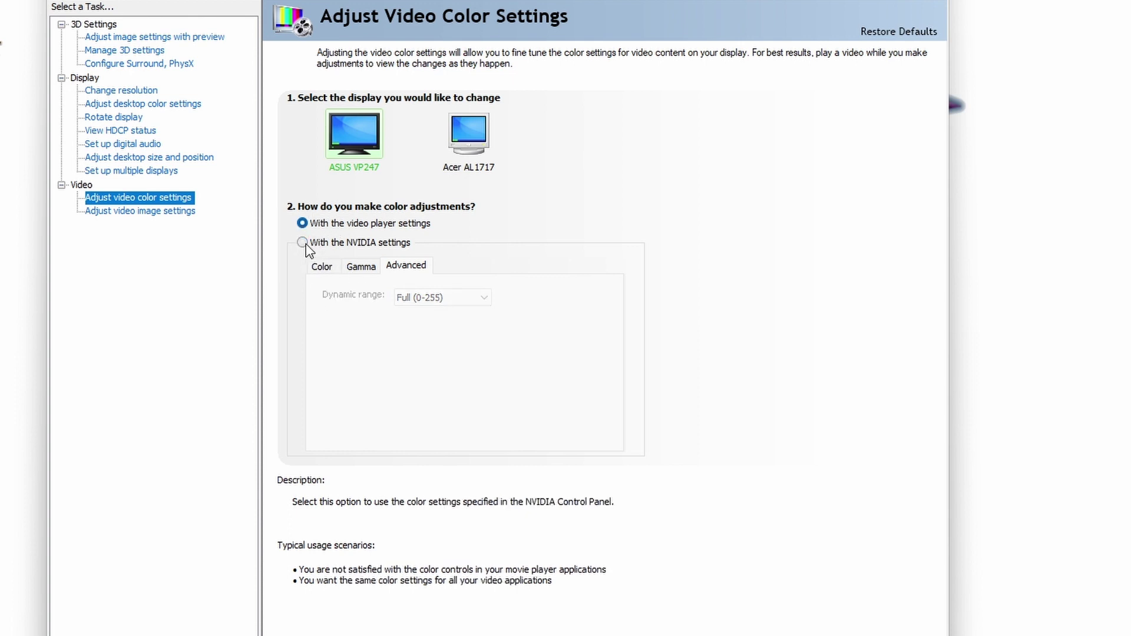
click(302, 242)
click(420, 297)
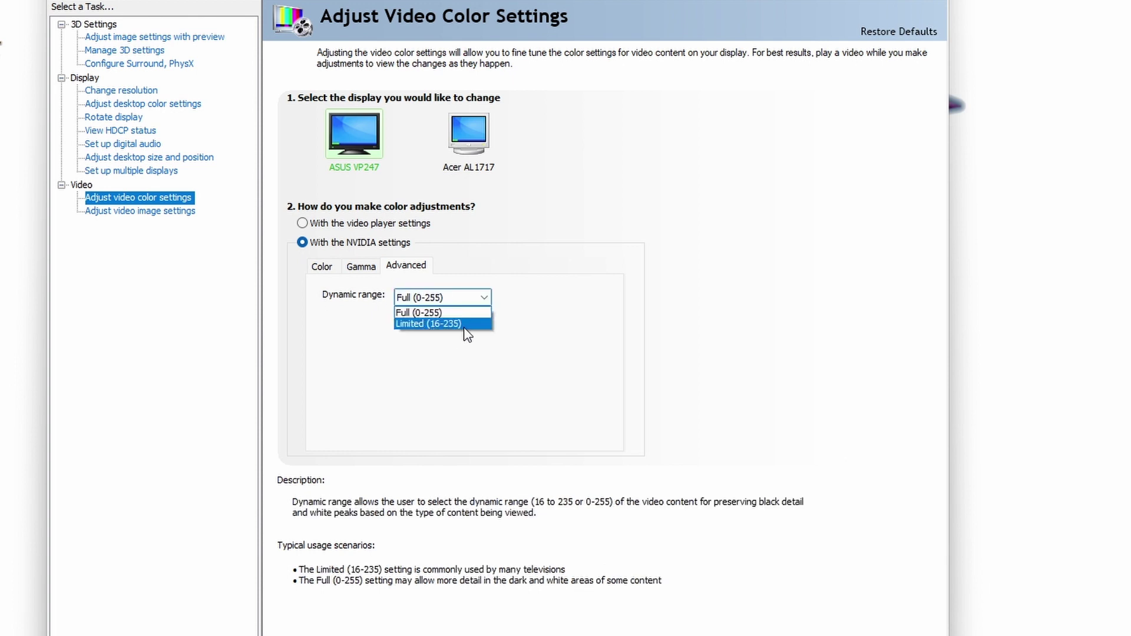
click(434, 317)
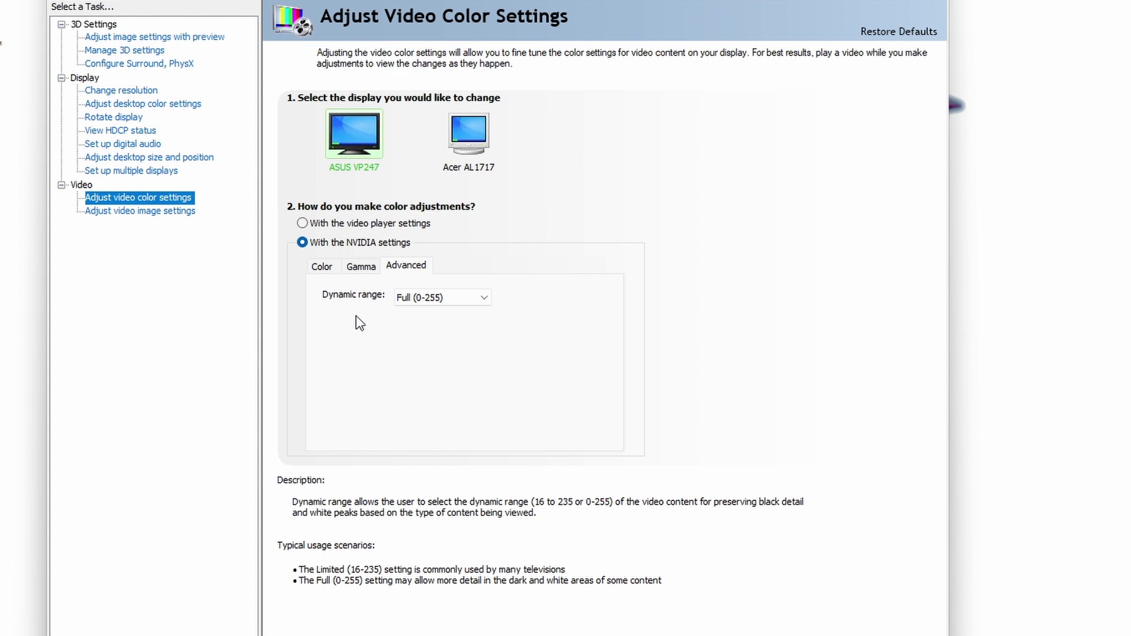
Check the video gamma and color settings for the ASUS VP247 and the dynamic range options for the Acer AL1717
click(376, 268)
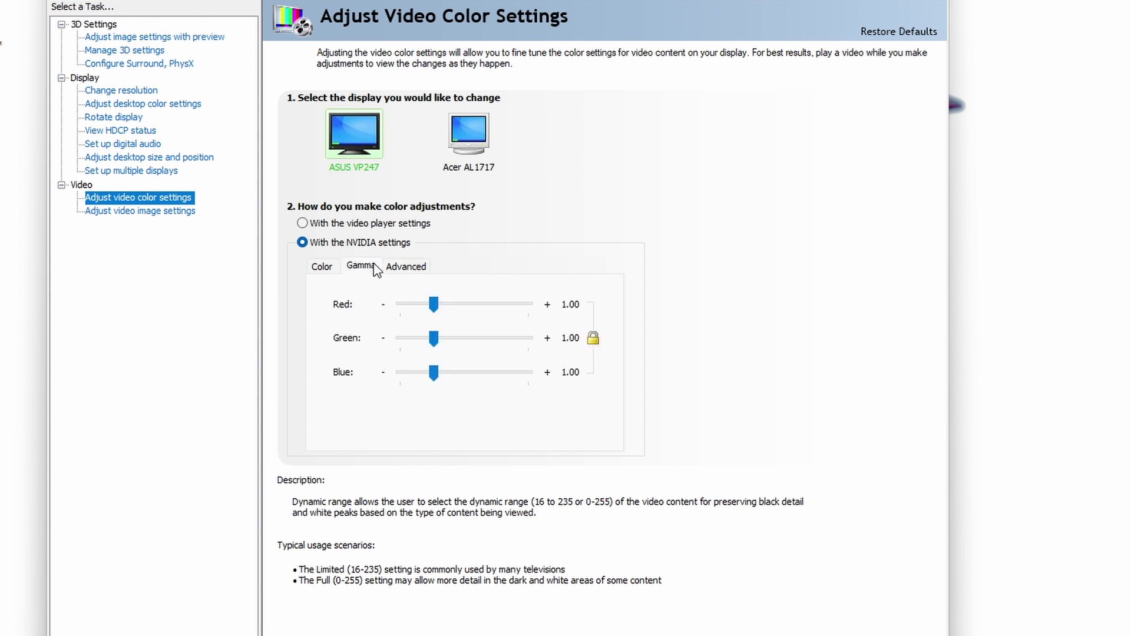
click(320, 270)
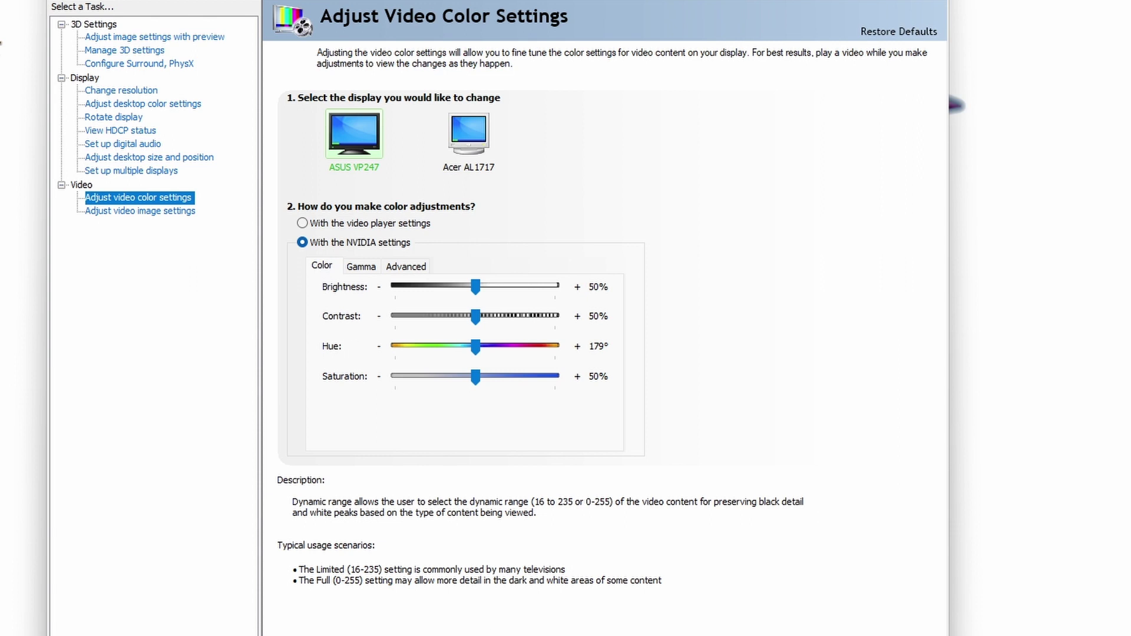
click(472, 121)
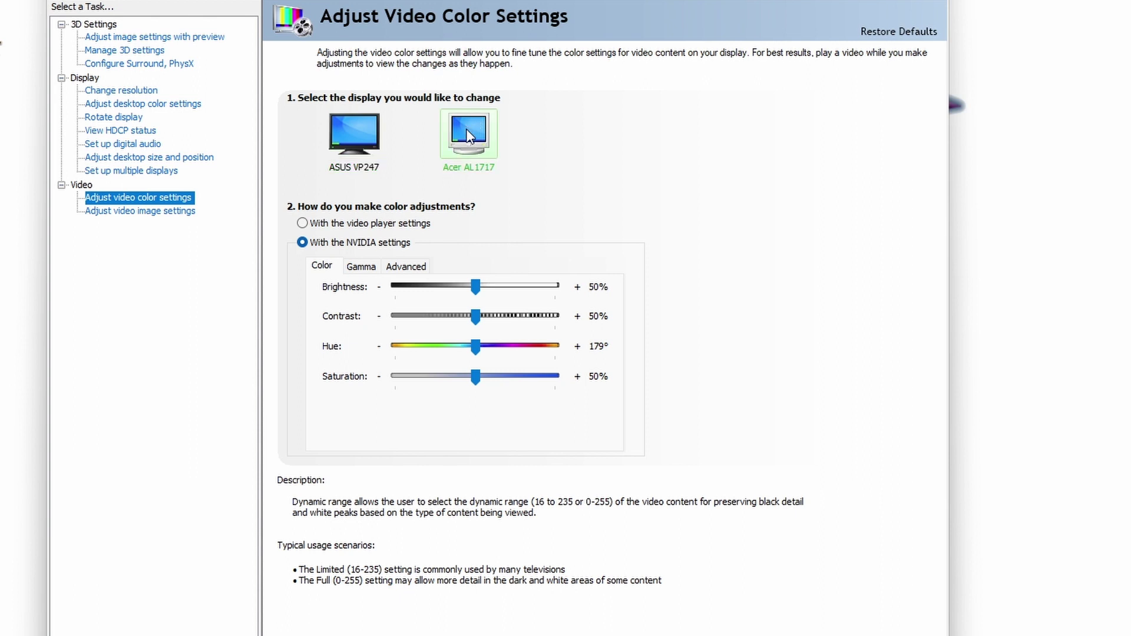
click(406, 267)
click(454, 297)
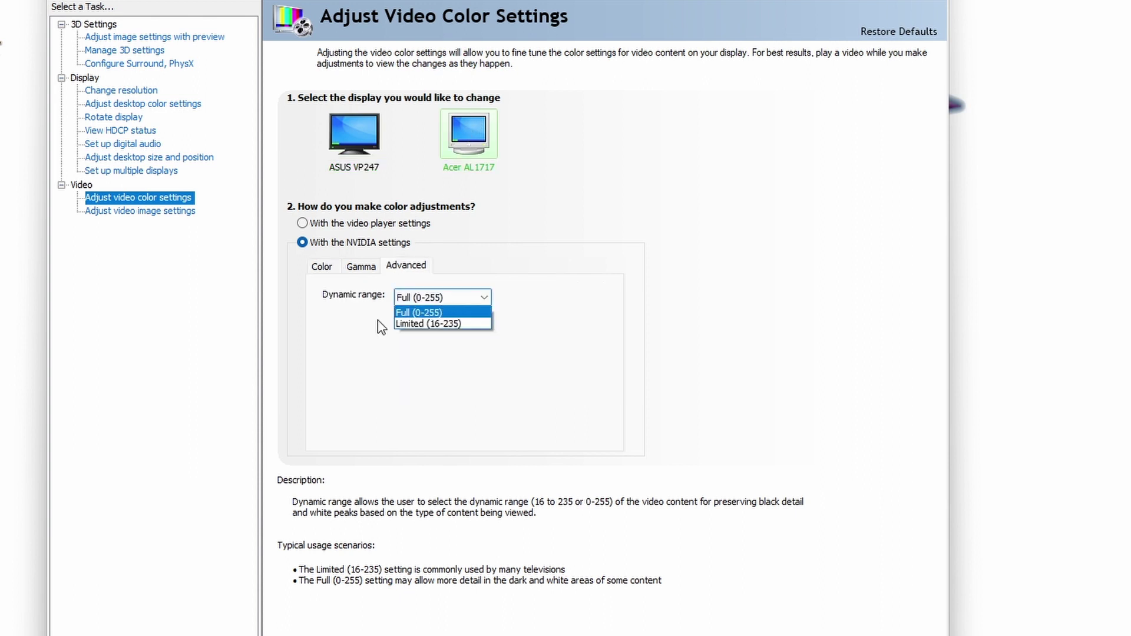
click(361, 357)
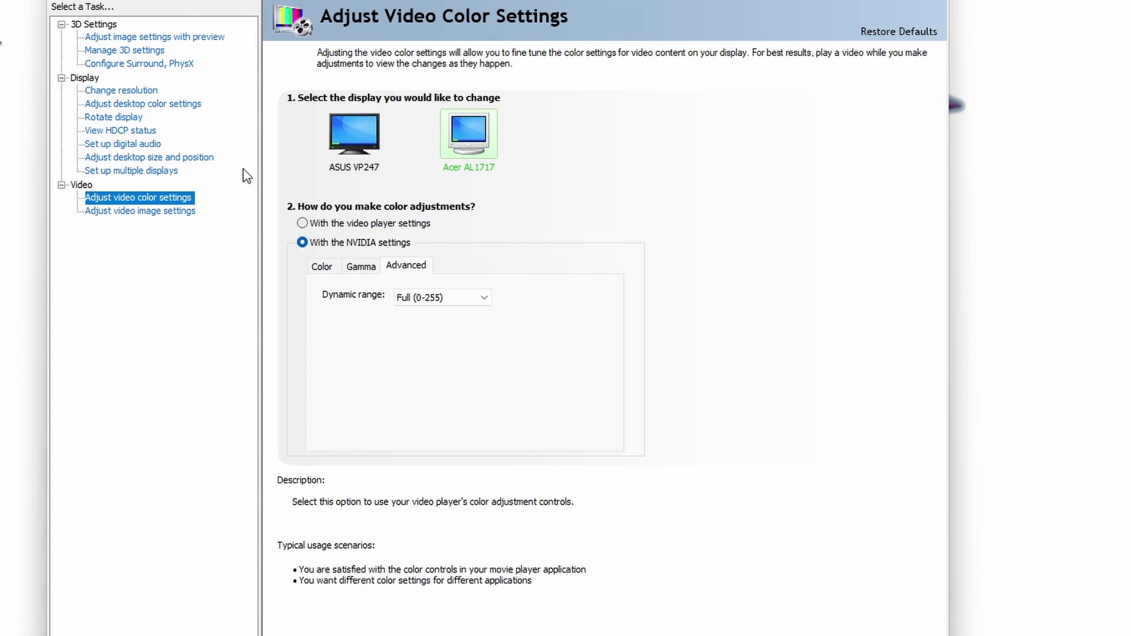
View the video image settings for the Acer AL1717 and the ASUS VP247
click(139, 212)
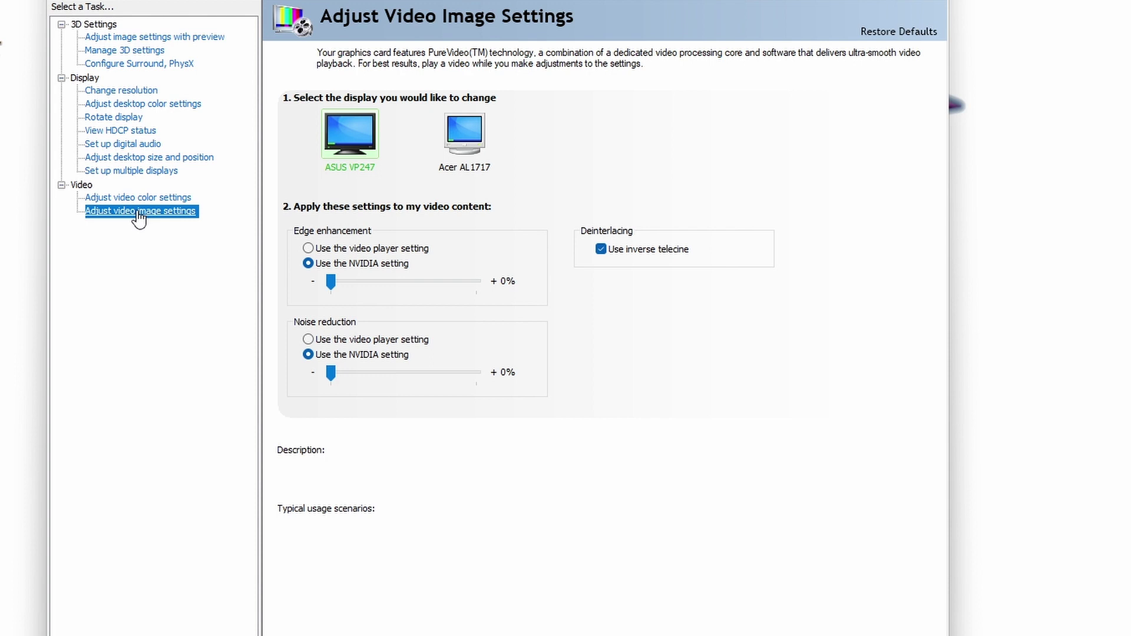
click(475, 141)
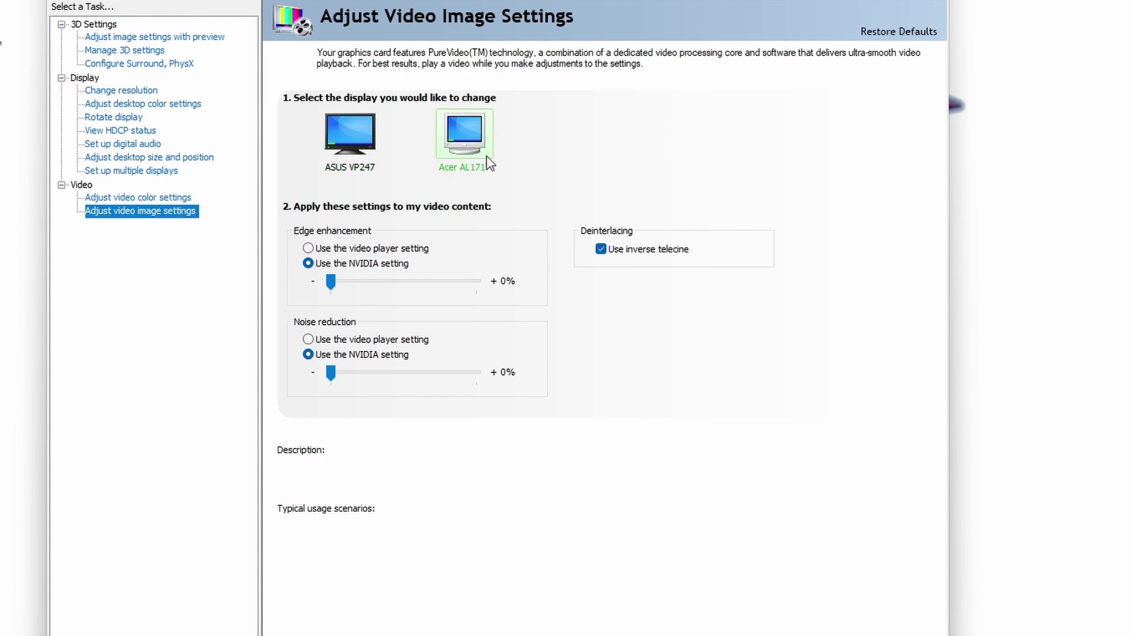
click(347, 126)
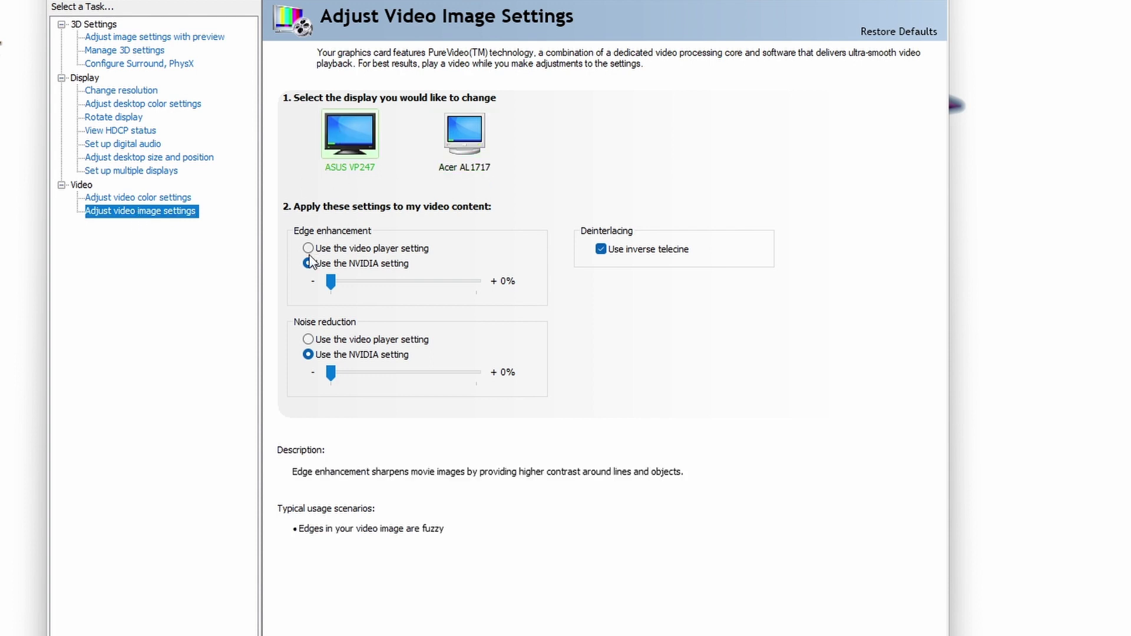